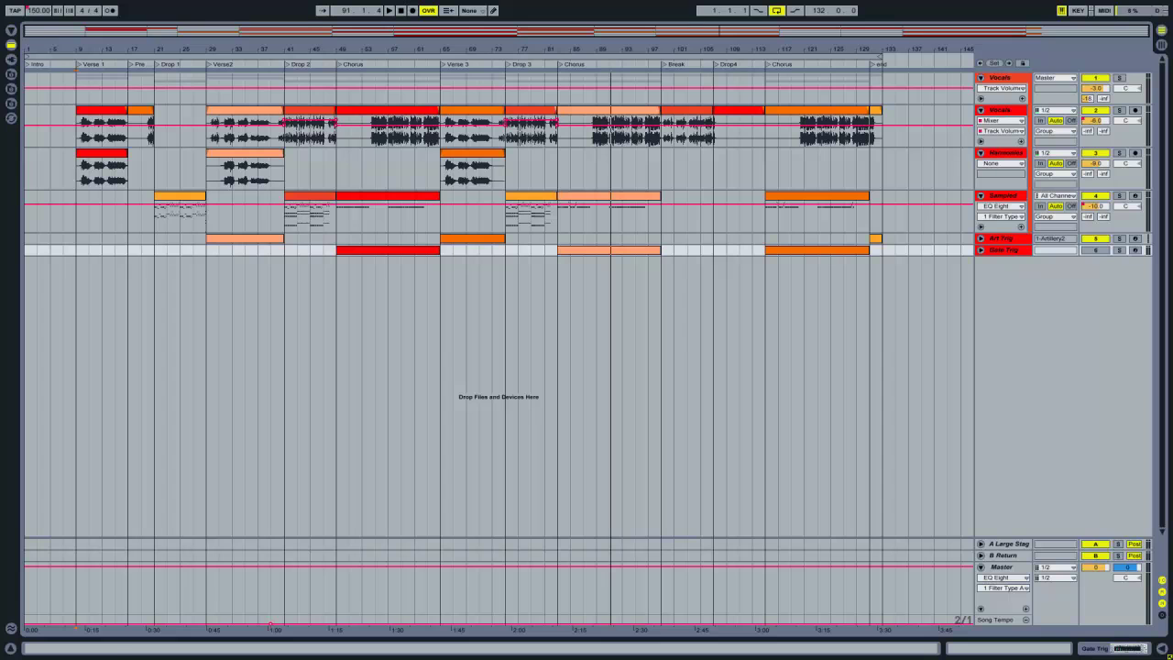
# Step: Play back short passages from the Verse2 locator, the second Chorus locator and the Break locator, stopping after each
pyautogui.click(206, 65)
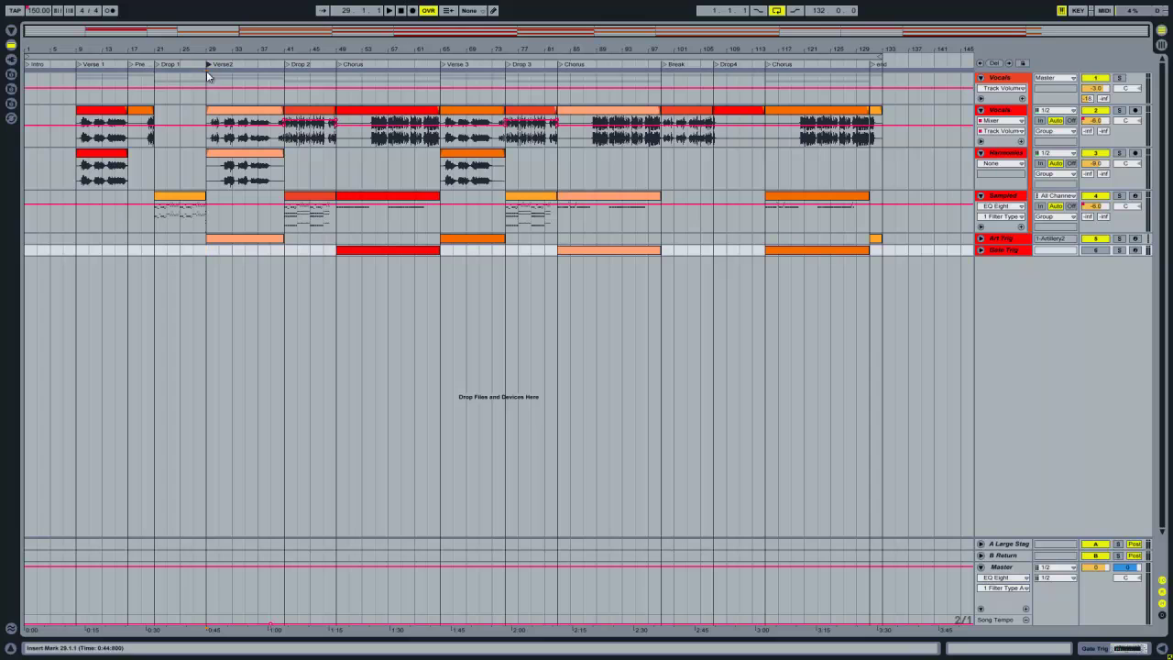
pyautogui.click(387, 11)
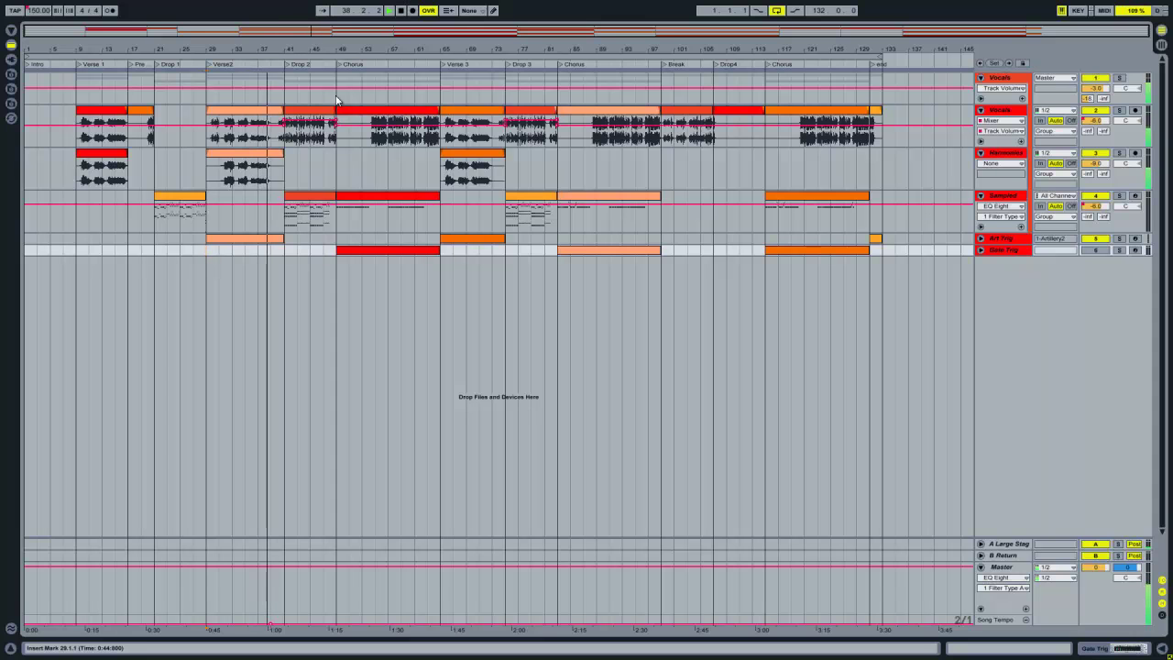
pyautogui.click(400, 11)
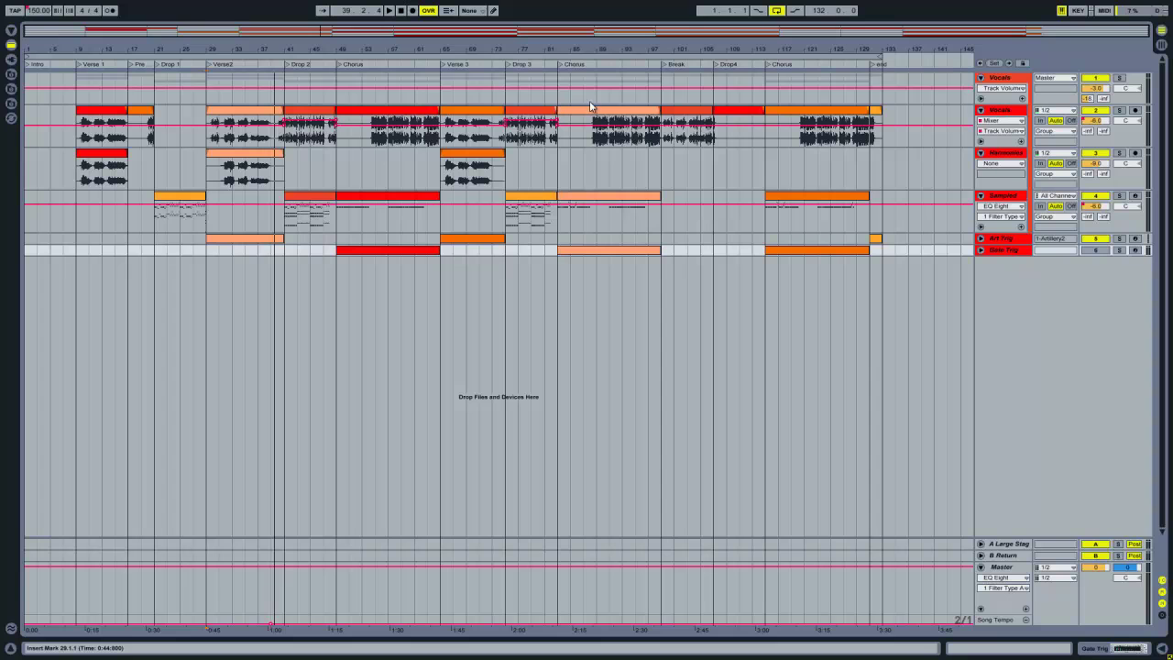
pyautogui.click(558, 64)
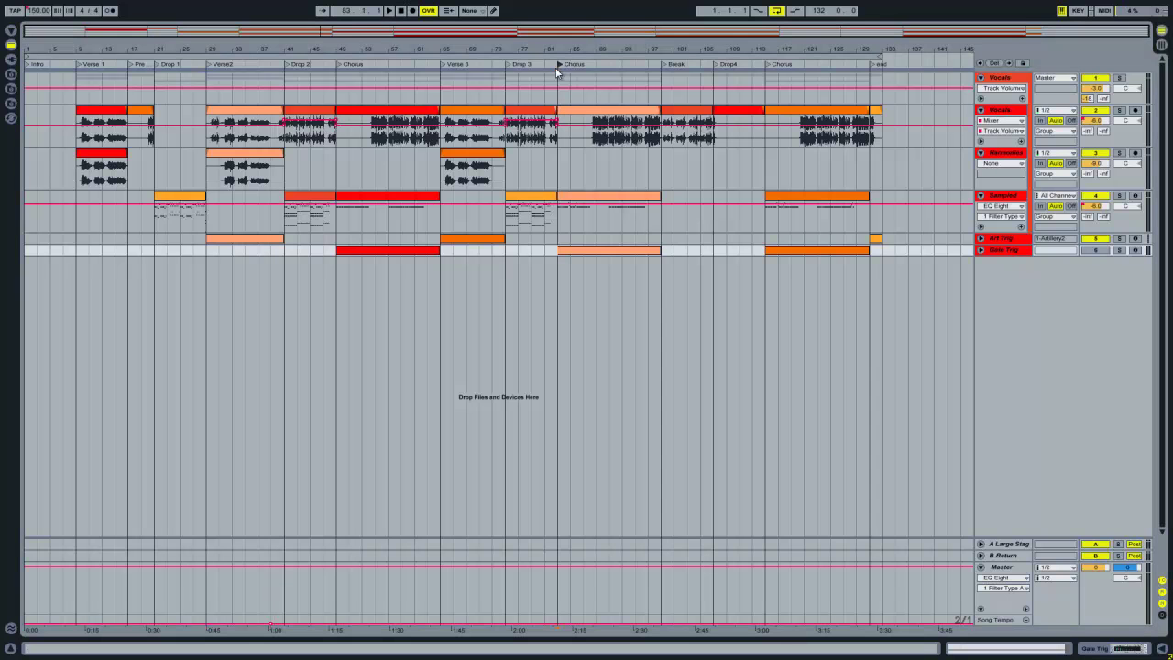
pyautogui.click(388, 10)
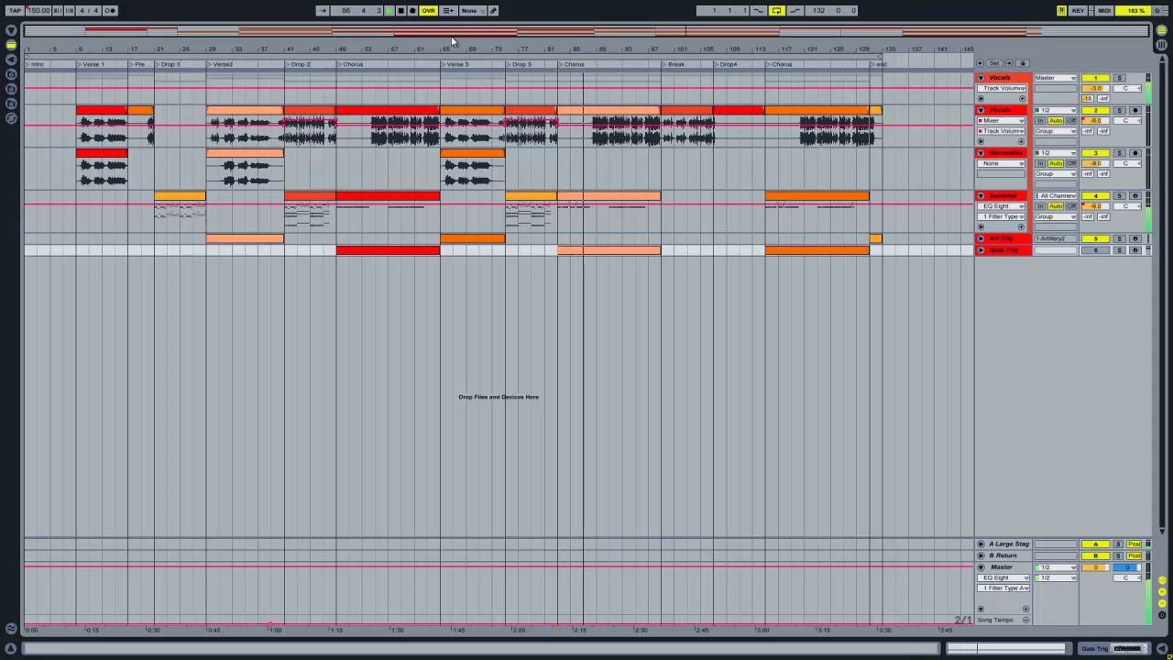
pyautogui.click(401, 11)
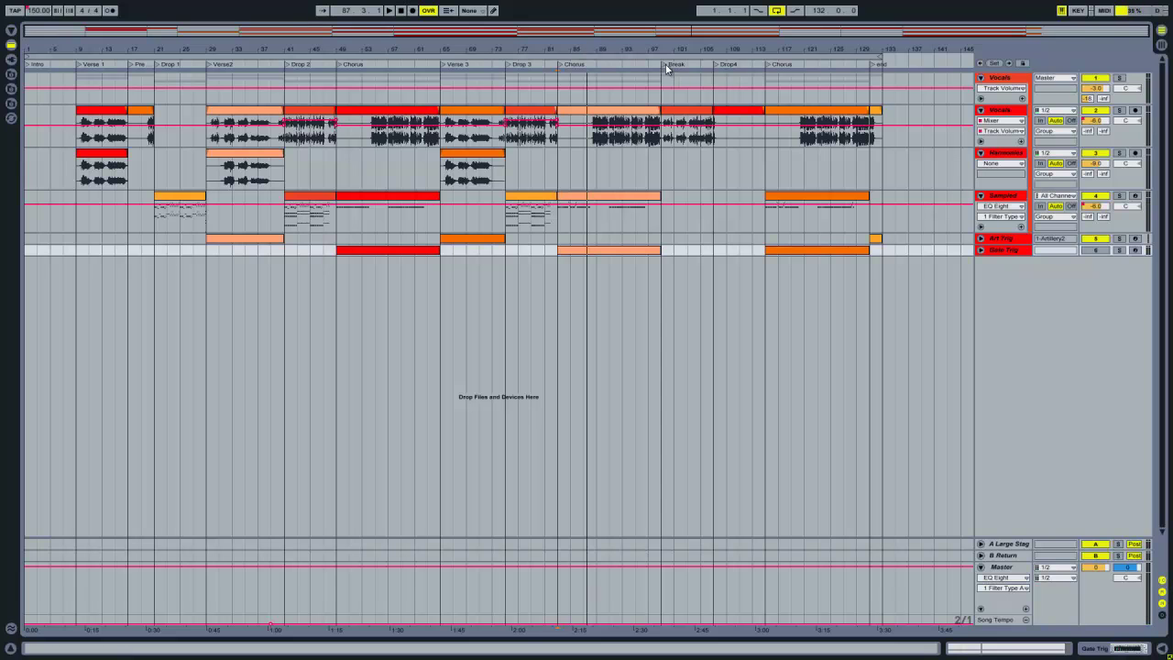
pyautogui.click(667, 66)
pyautogui.click(387, 11)
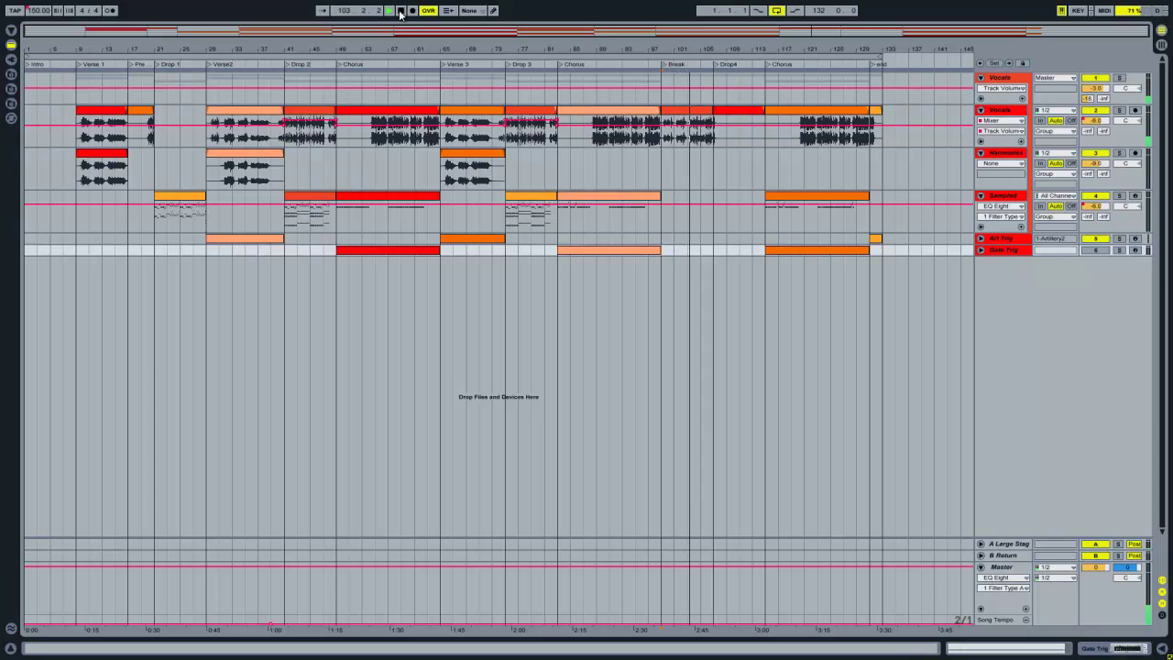
pyautogui.click(399, 11)
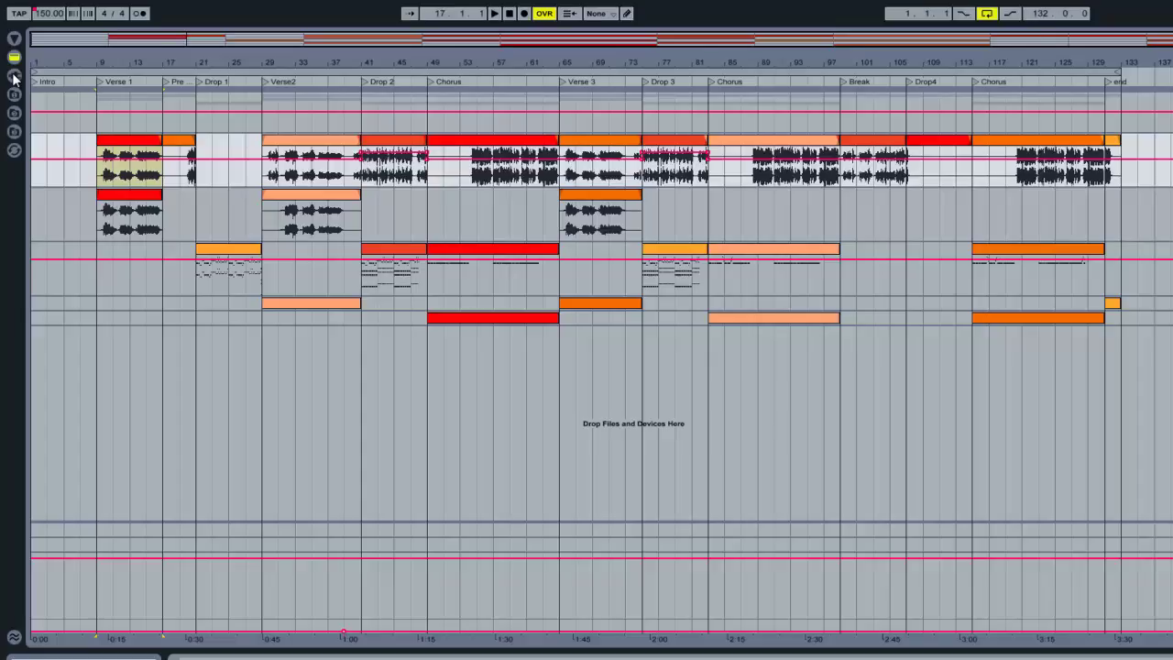
# Step: Show the plug-in devices and load Auto-Tune_Evo_VST onto the Vocals audio track
pyautogui.click(10, 59)
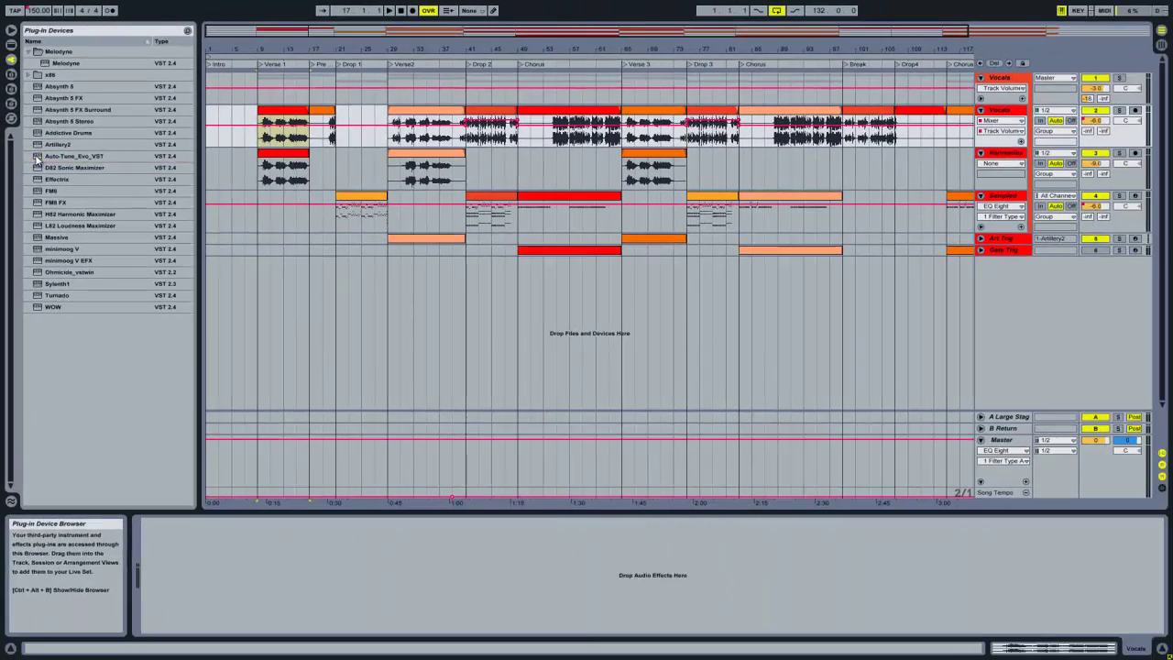
pyautogui.click(183, 313)
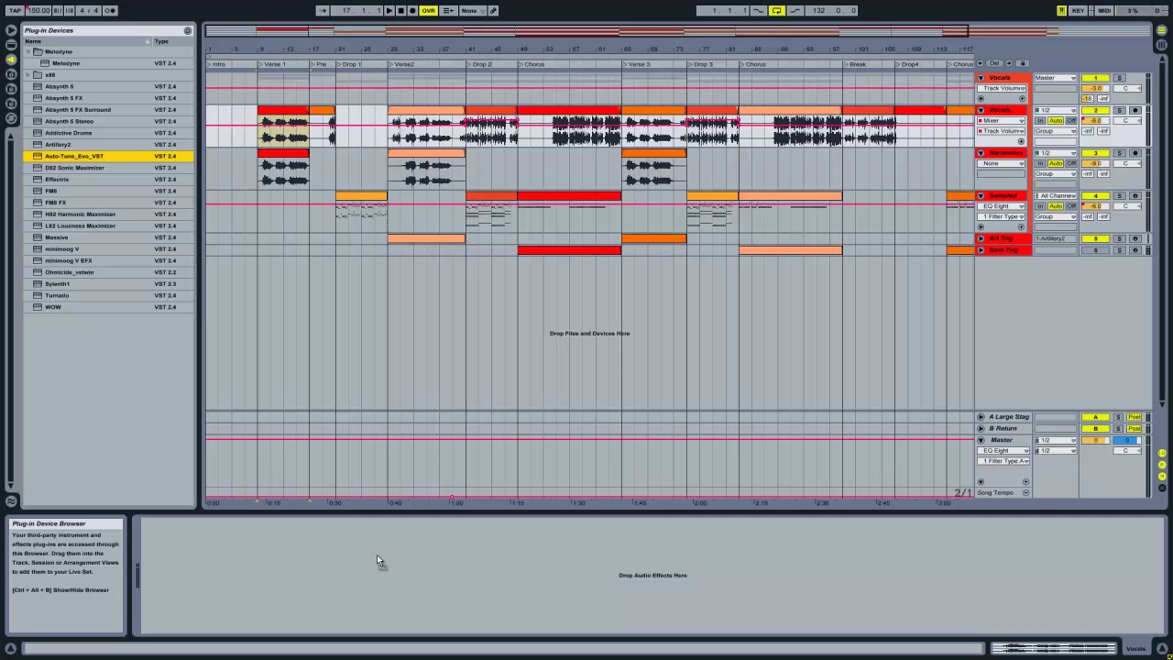
pyautogui.press('Return')
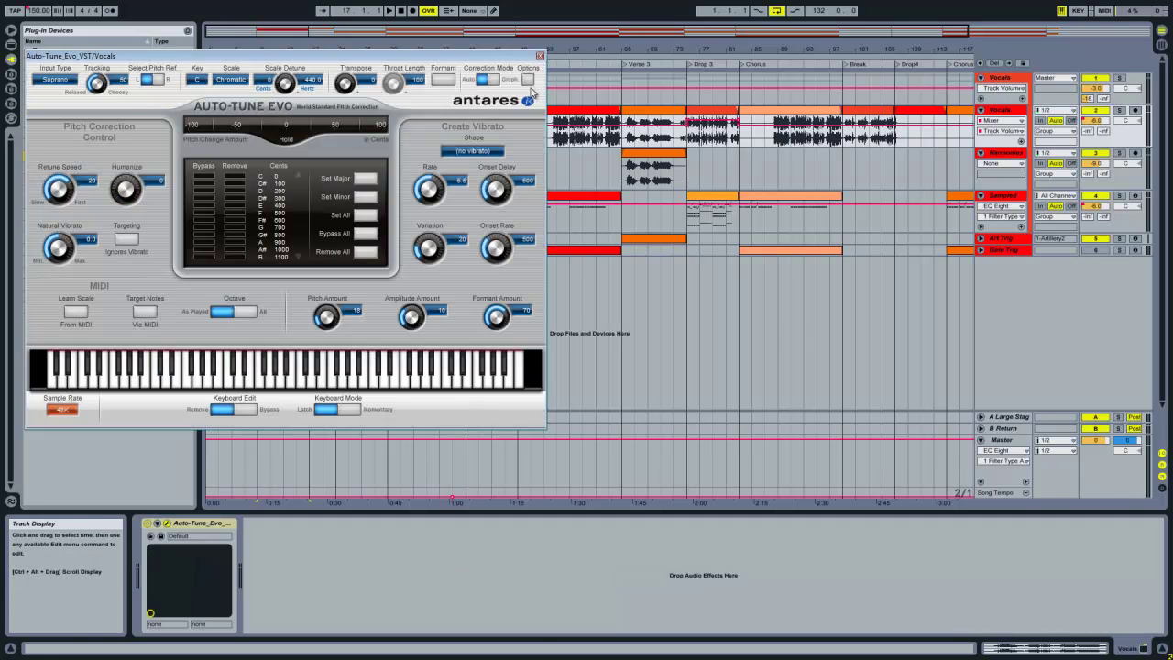
# Step: Move the Auto-Tune window clear and set Natural Vibrato to -12.0 and Retune Speed to 0
pyautogui.moveTo(386, 57); pyautogui.dragTo(0, 184)
pyautogui.moveTo(8, 233); pyautogui.dragTo(592, 179)
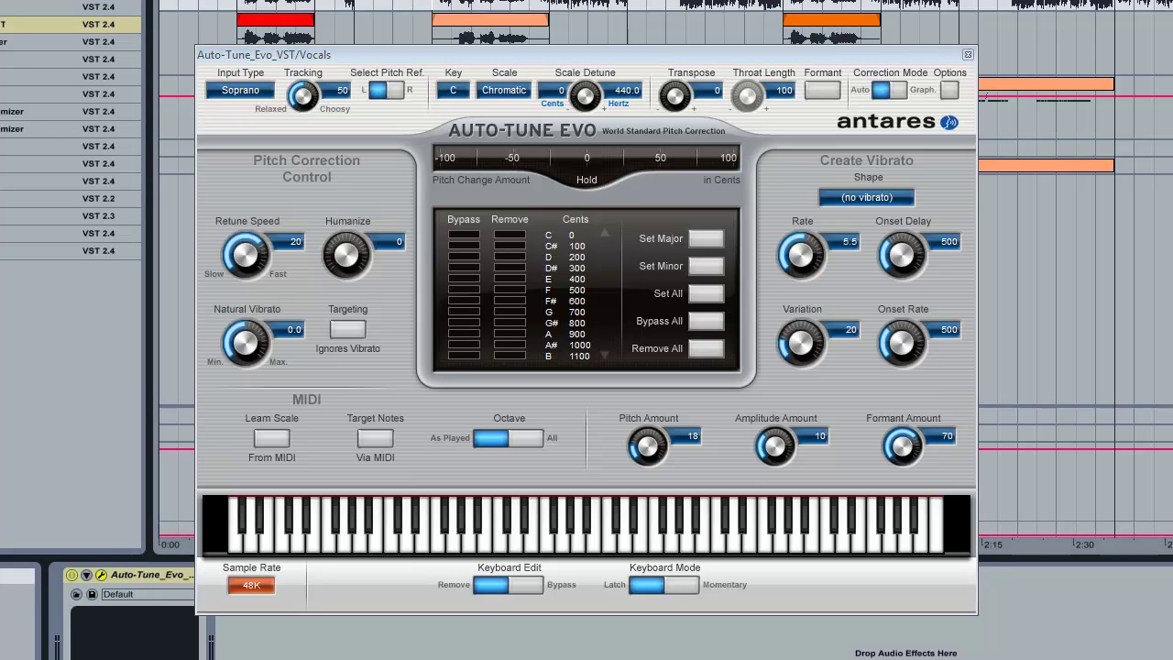
pyautogui.moveTo(261, 339); pyautogui.dragTo(267, 467)
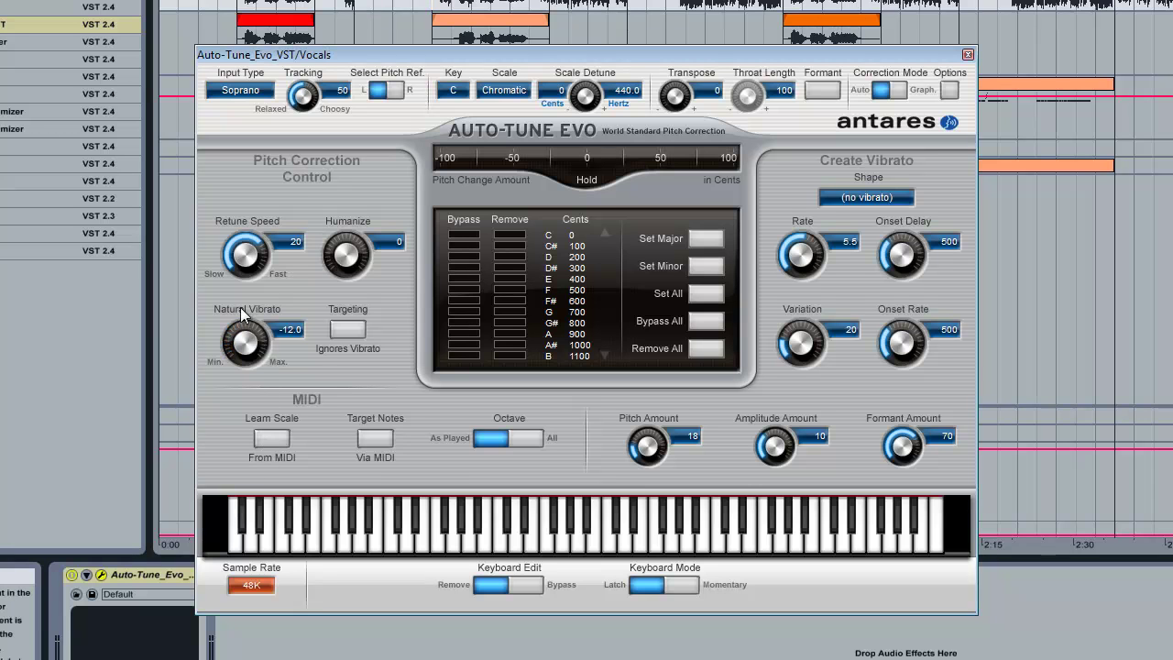
pyautogui.moveTo(243, 252); pyautogui.dragTo(243, 289)
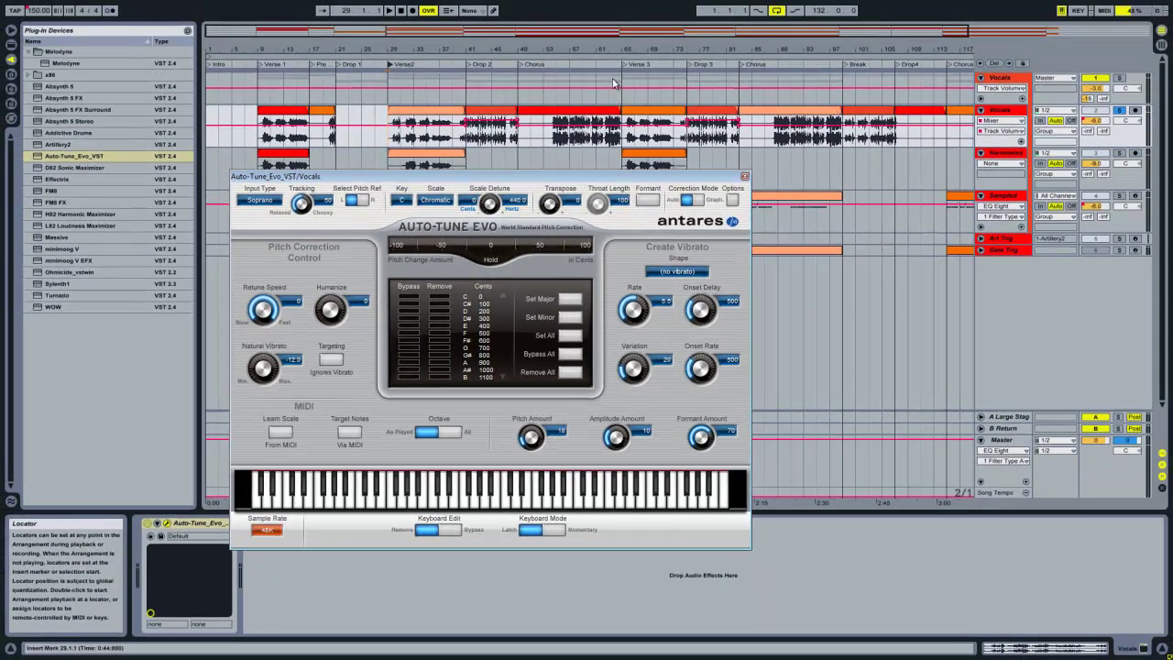
pyautogui.press('space')
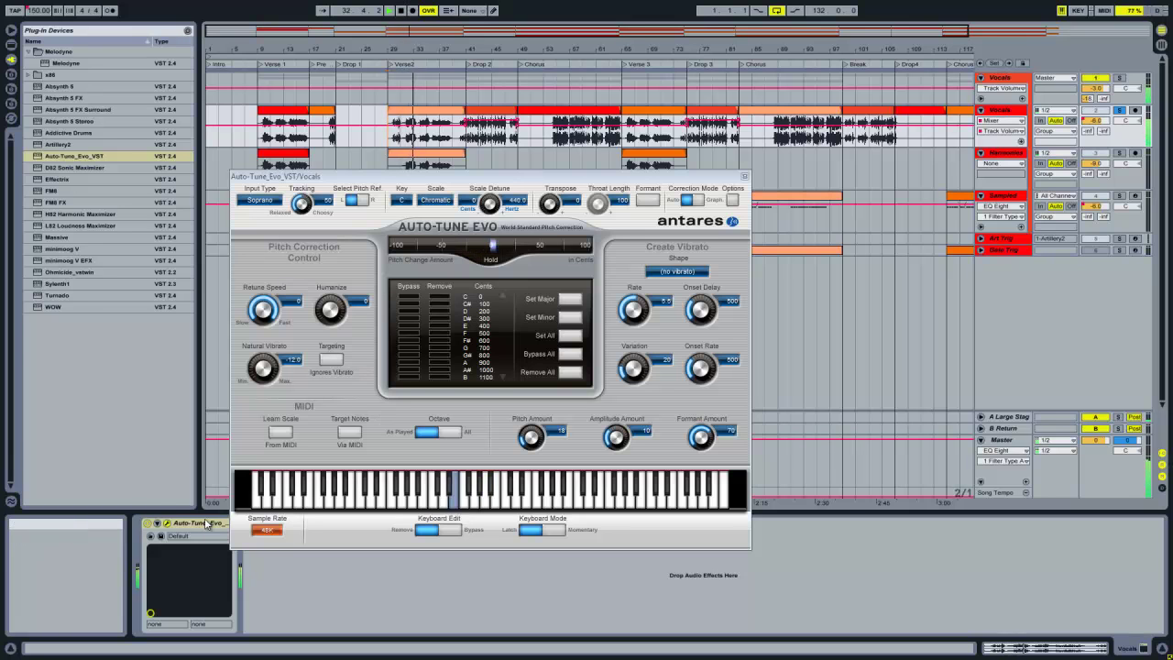
pyautogui.click(148, 524)
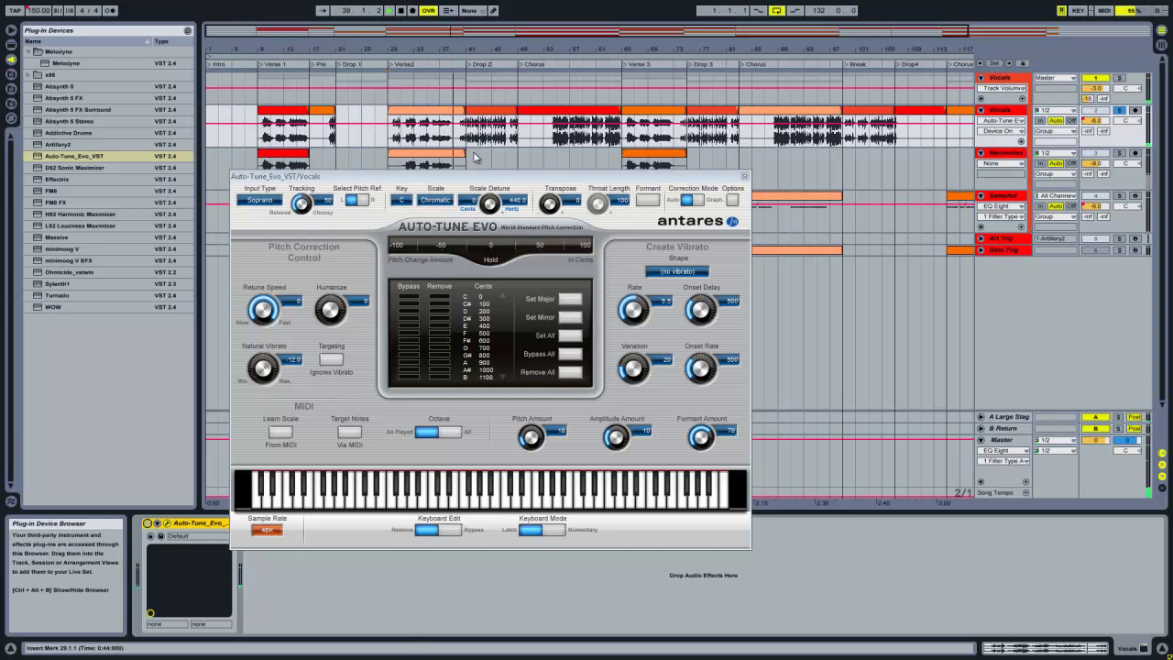
pyautogui.click(400, 14)
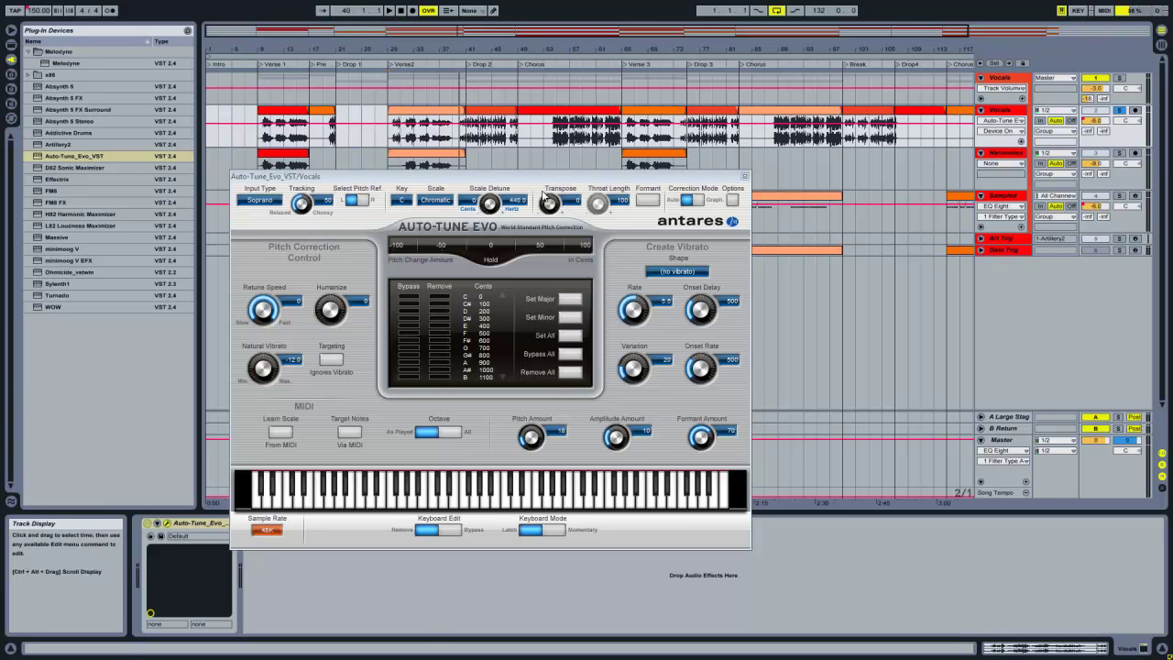
# Step: Group the Auto-Tune plug-in into an Audio Effect Rack and create a second chain in it
pyautogui.moveTo(541, 175); pyautogui.dragTo(695, 118)
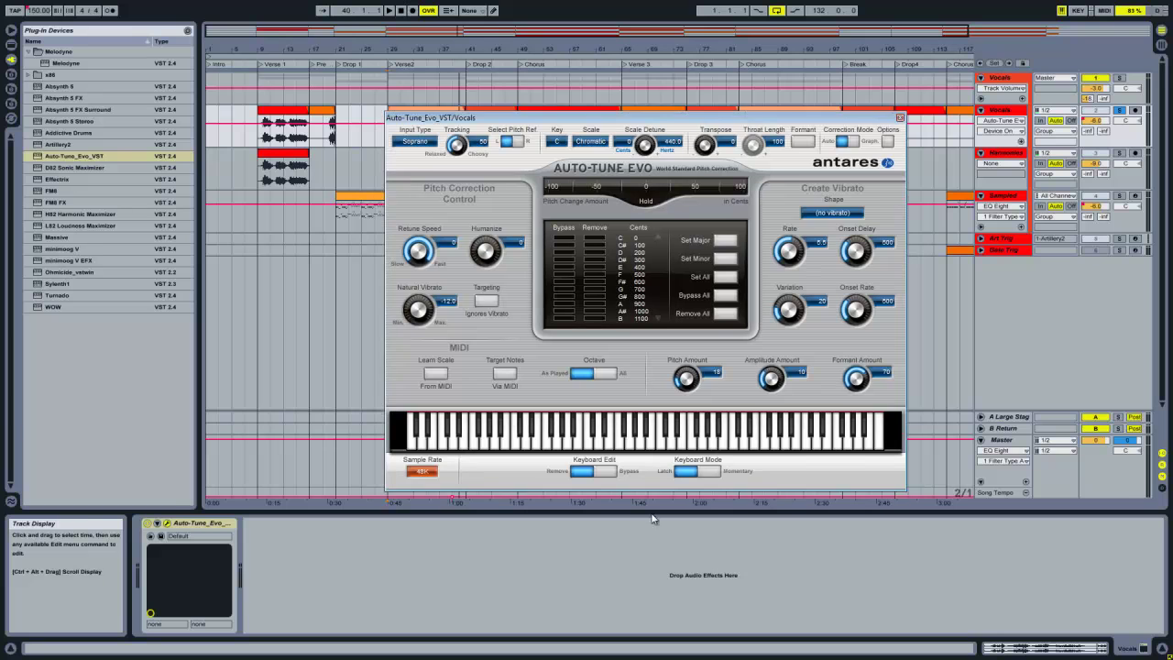
pyautogui.click(201, 531)
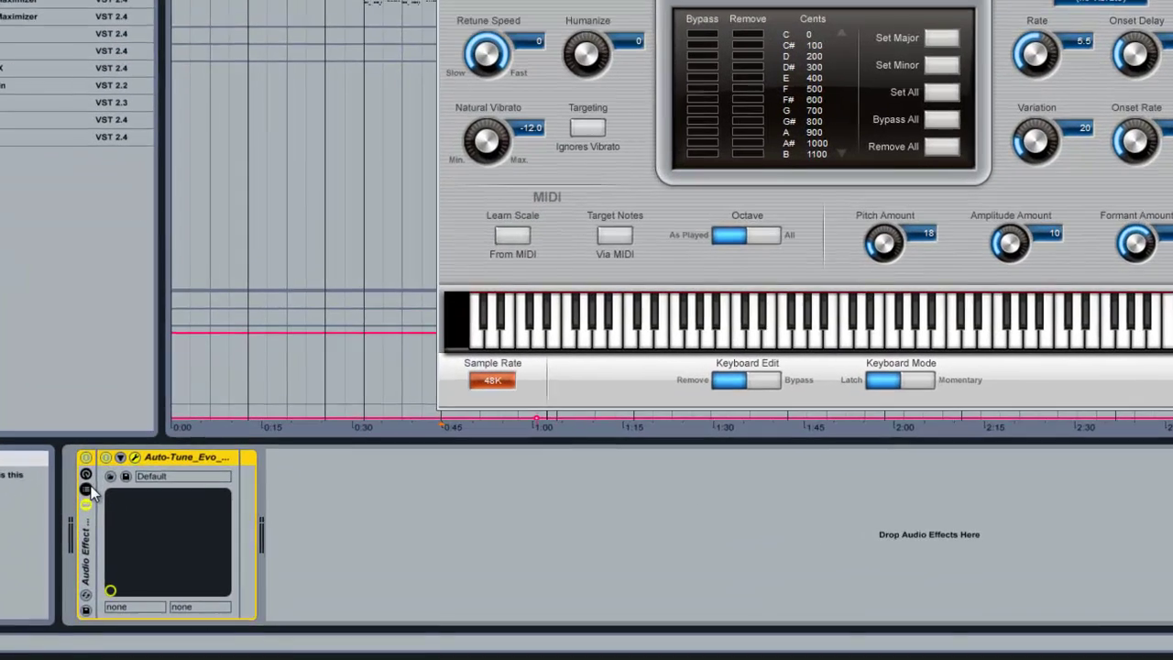
pyautogui.hotkey('ctrl', 'g')
pyautogui.rightClick(208, 586)
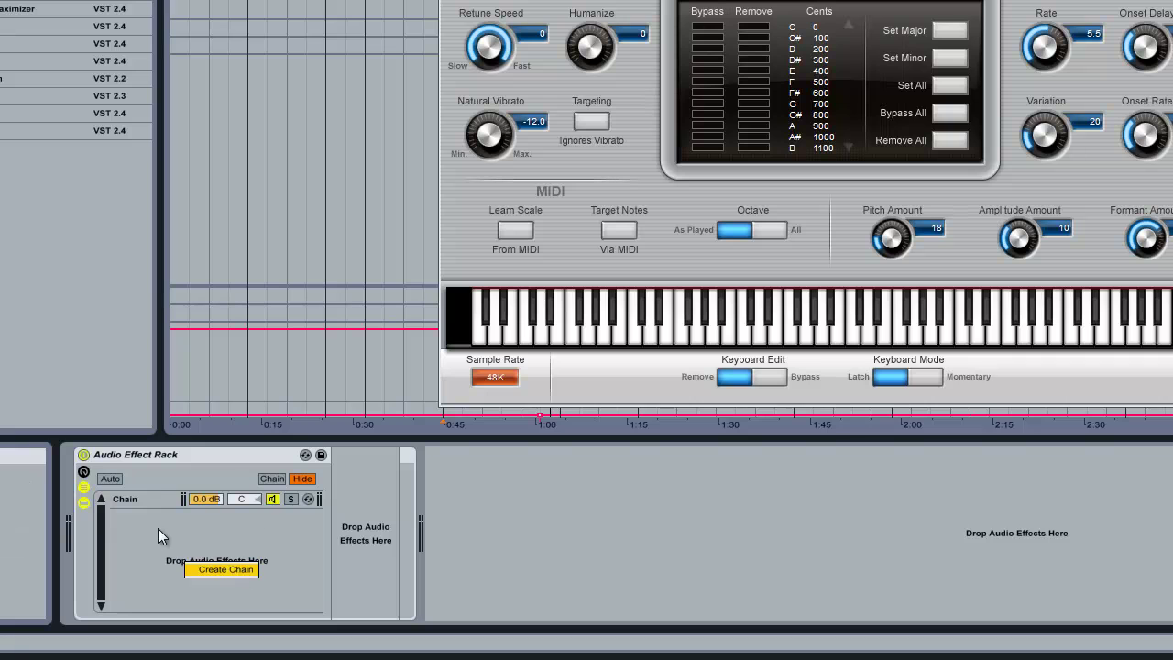
pyautogui.click(233, 569)
pyautogui.click(134, 498)
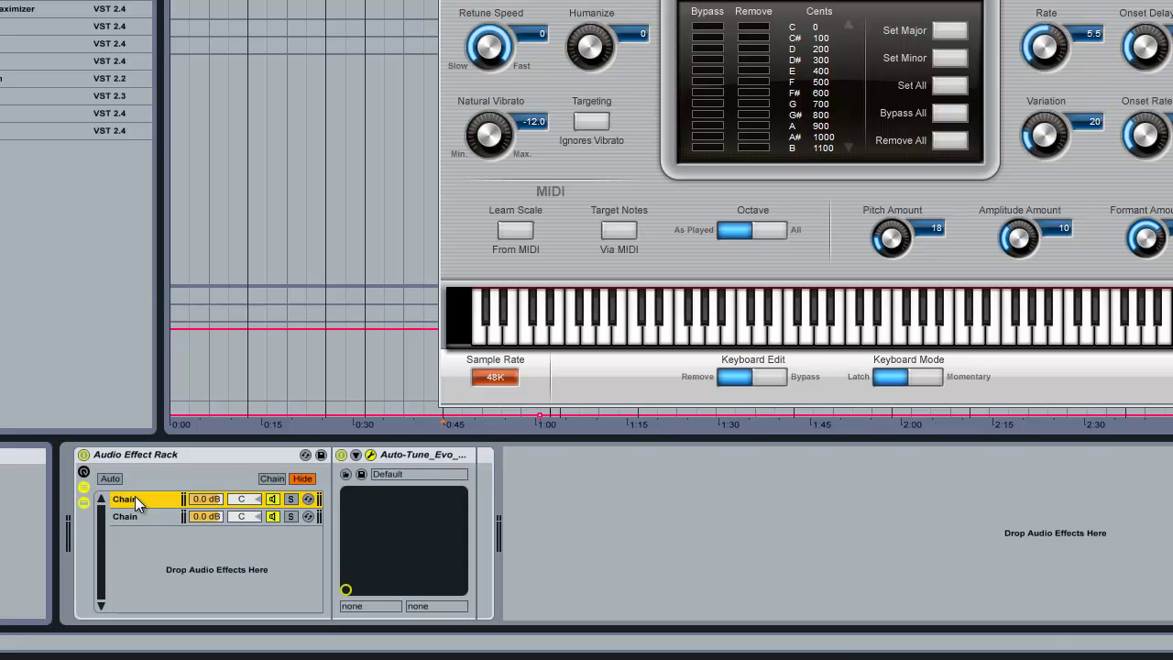
# Step: Add an automation lane for the second chain's activator on the Vocals track and switch it on late in Verse 1
pyautogui.click(83, 502)
pyautogui.click(151, 515)
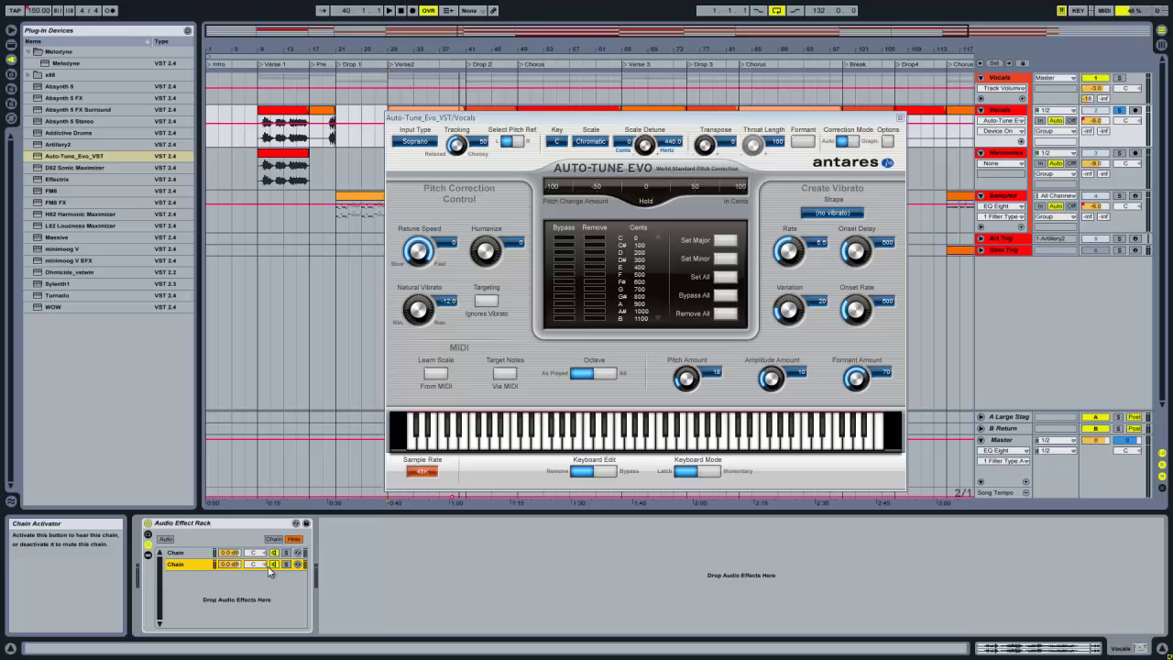
pyautogui.click(273, 563)
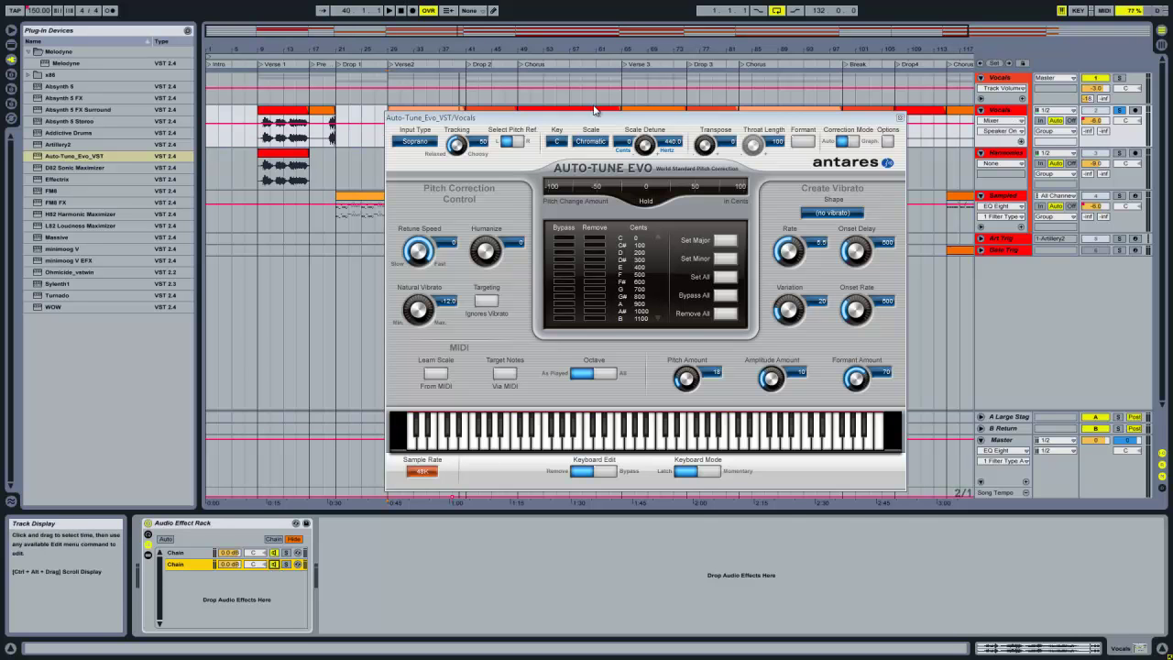
pyautogui.moveTo(596, 120); pyautogui.dragTo(603, 251)
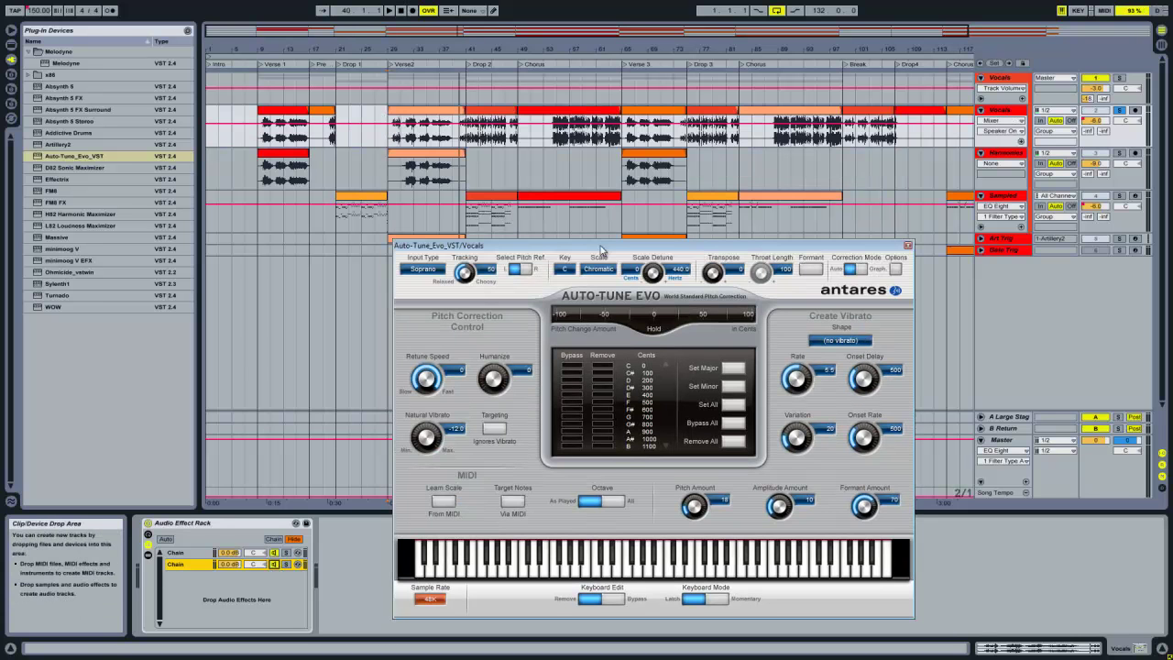
pyautogui.click(1021, 142)
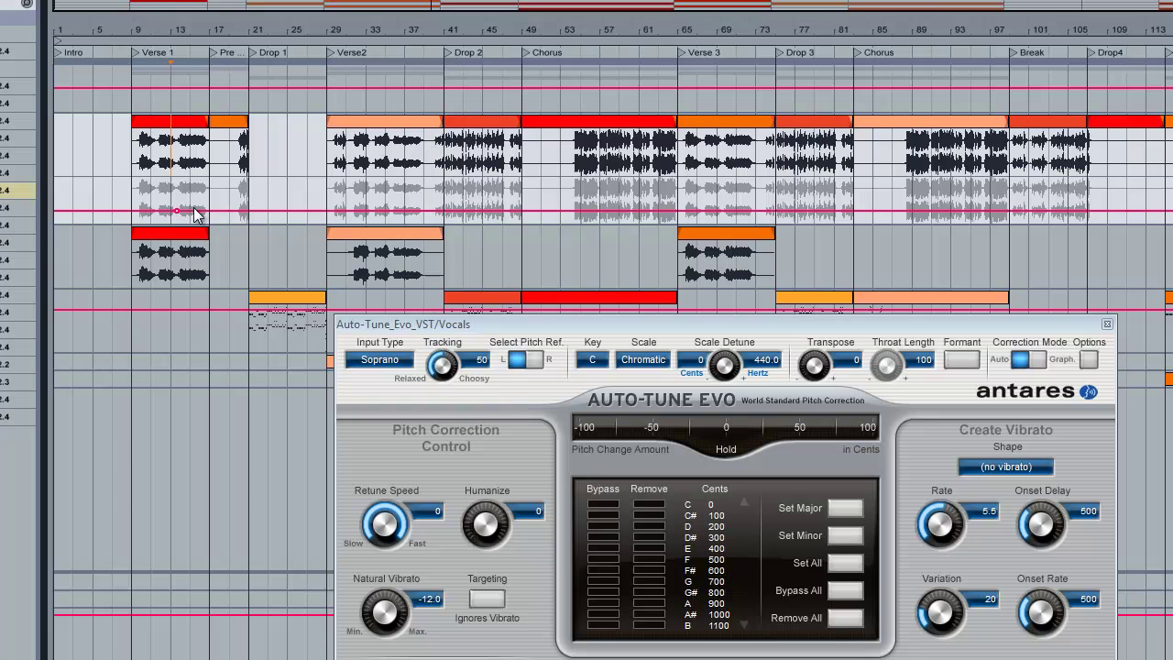
pyautogui.moveTo(180, 213); pyautogui.dragTo(181, 190)
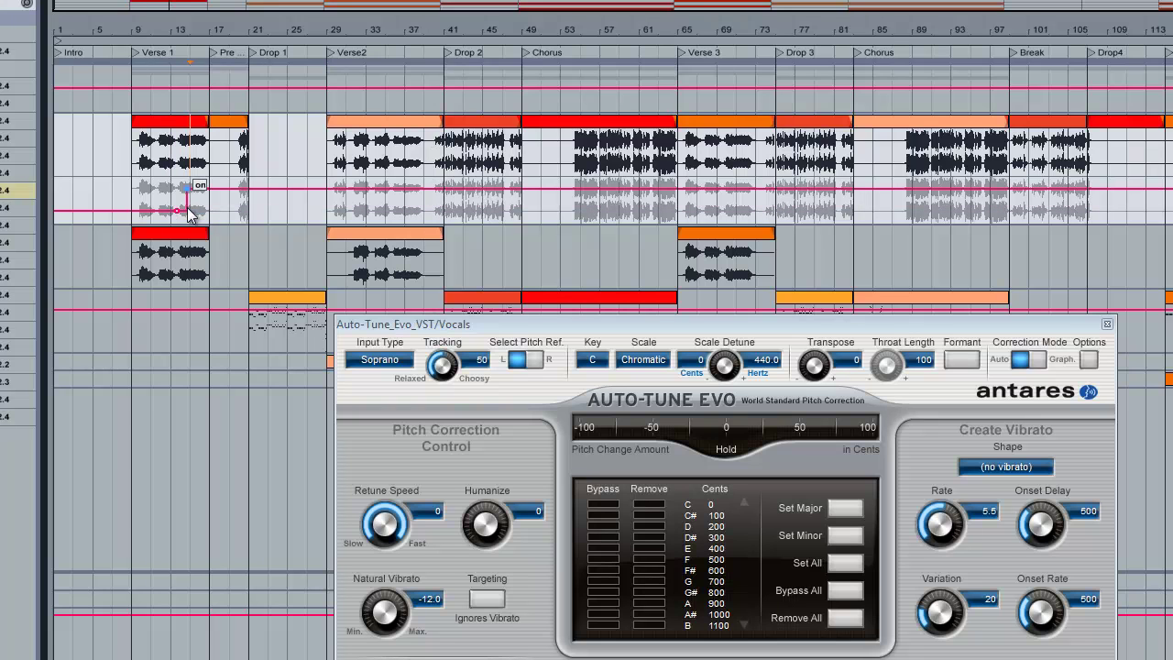
# Step: Play the vocals from the start of Verse 1 to hear the chain automation, then stop playback
pyautogui.click(142, 48)
pyautogui.press('space')
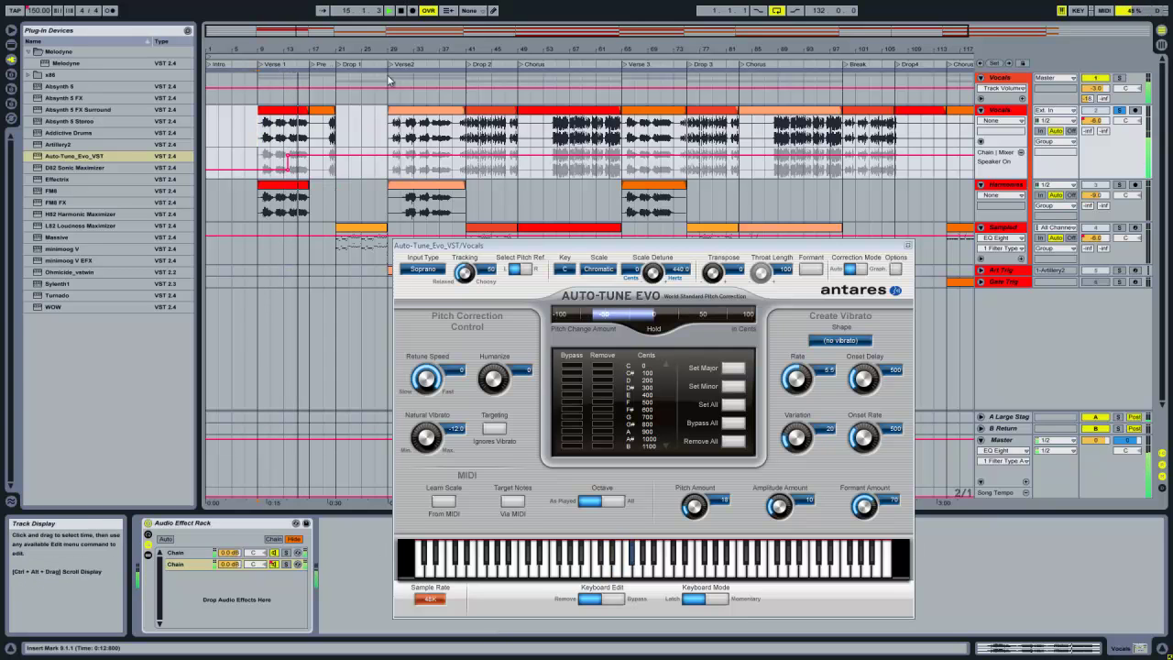
pyautogui.click(401, 11)
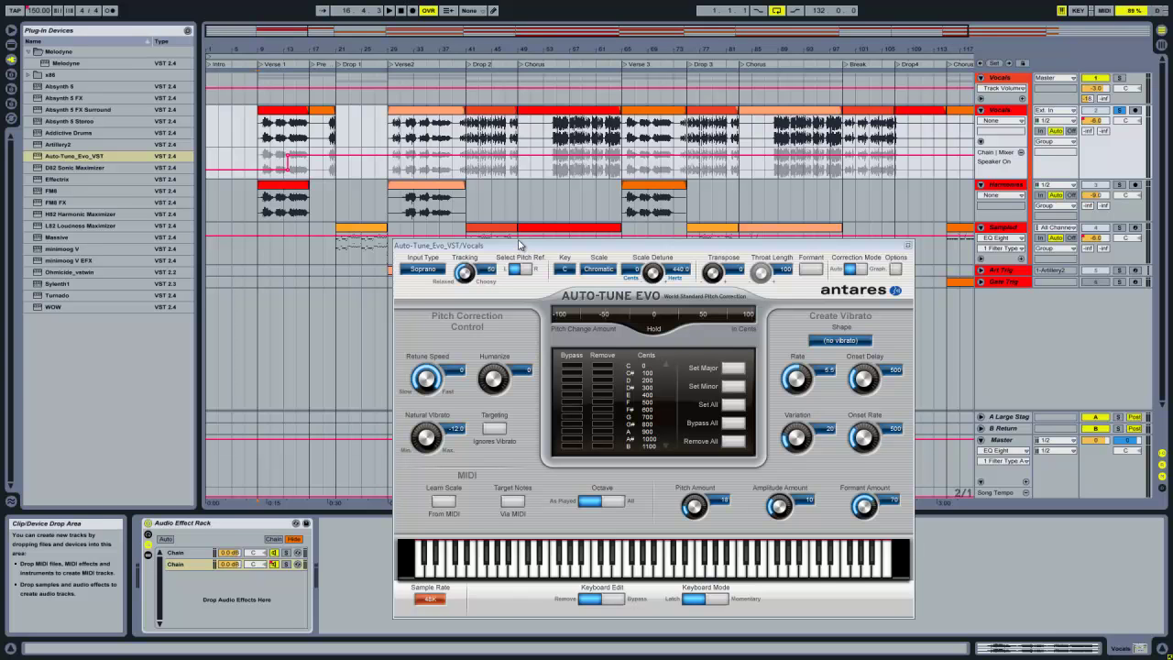
# Step: Duplicate the rack's second chain and change the Transpose setting of the copy's Auto-Tune
pyautogui.click(189, 562)
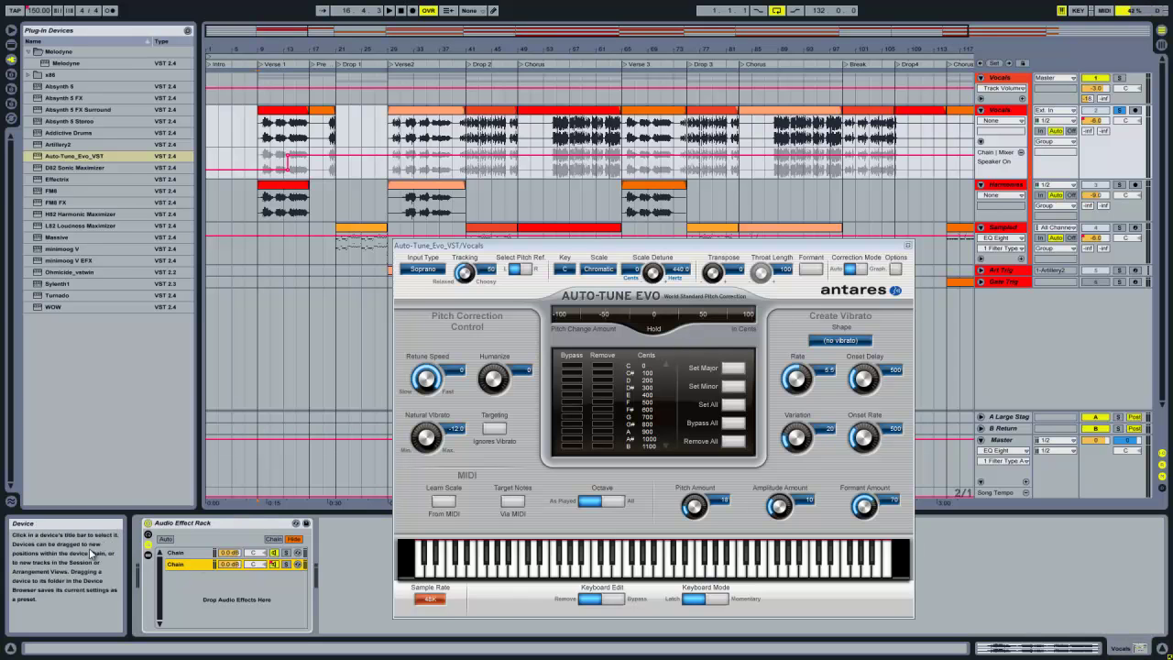
pyautogui.click(148, 556)
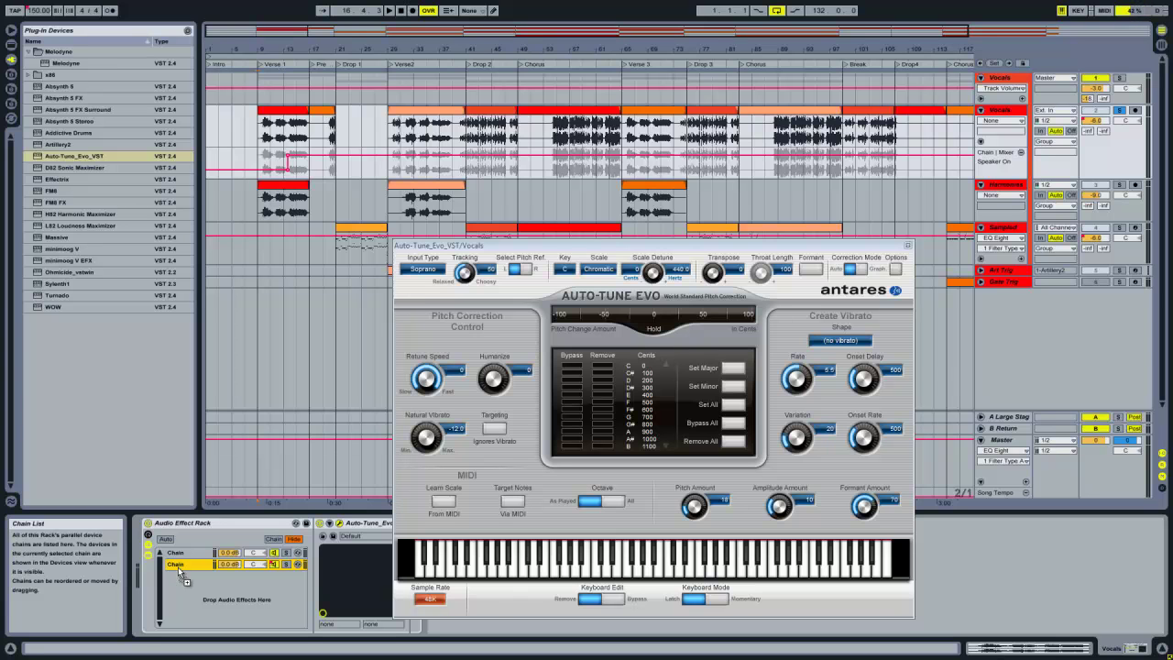
pyautogui.hotkey('ctrl', 'd')
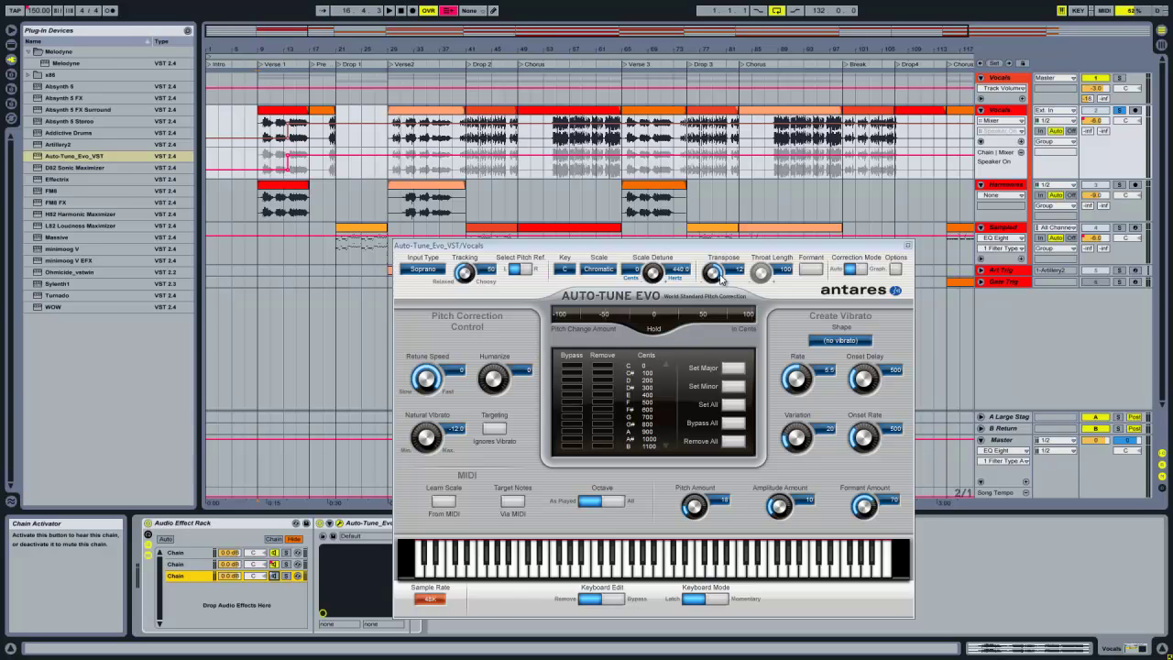
# Step: Add a lane for the third chain's activator, automate it on only from about bar 11.6 to 13.8, and play Verse 1
pyautogui.click(1021, 141)
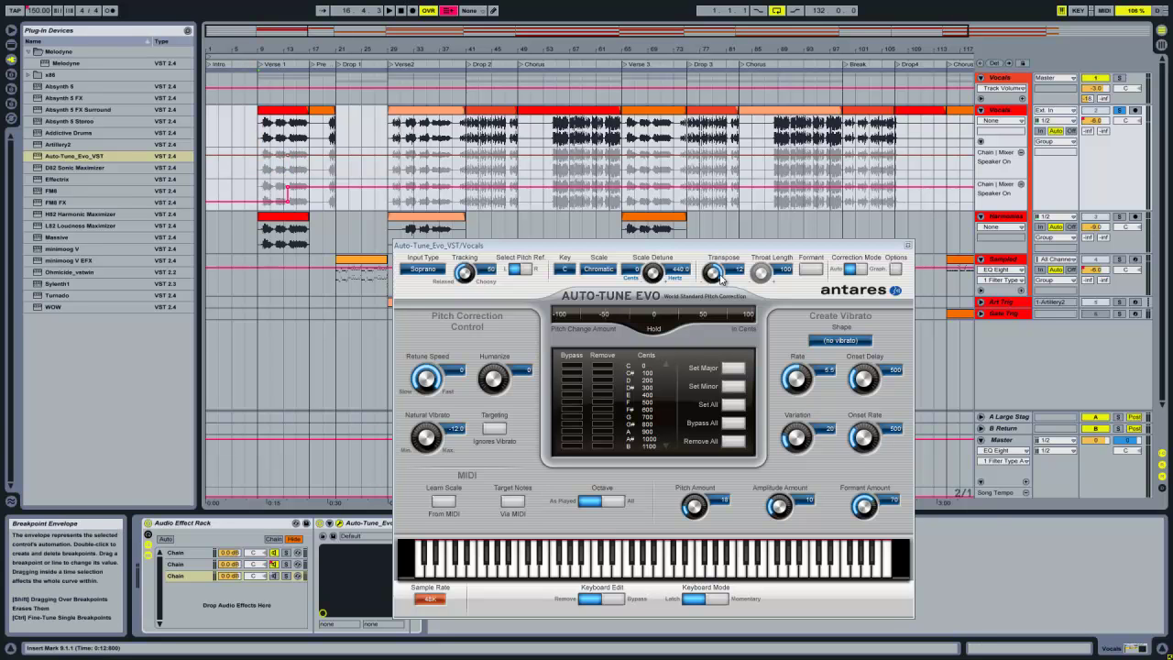
pyautogui.click(275, 156)
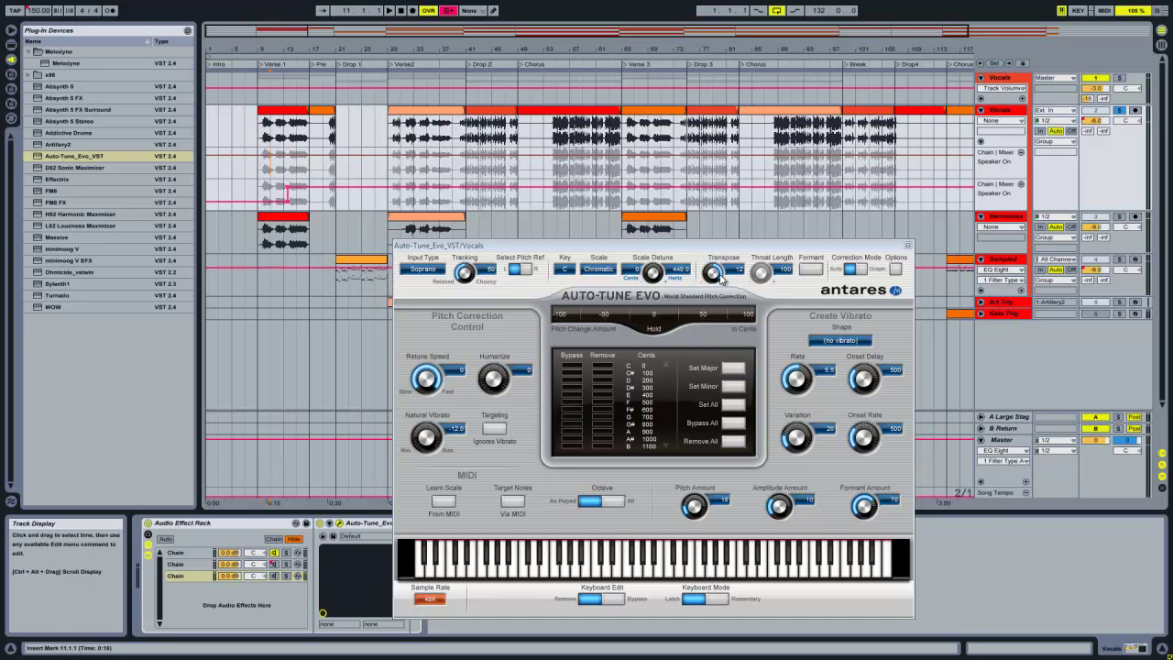
pyautogui.press('+')
pyautogui.press('+')
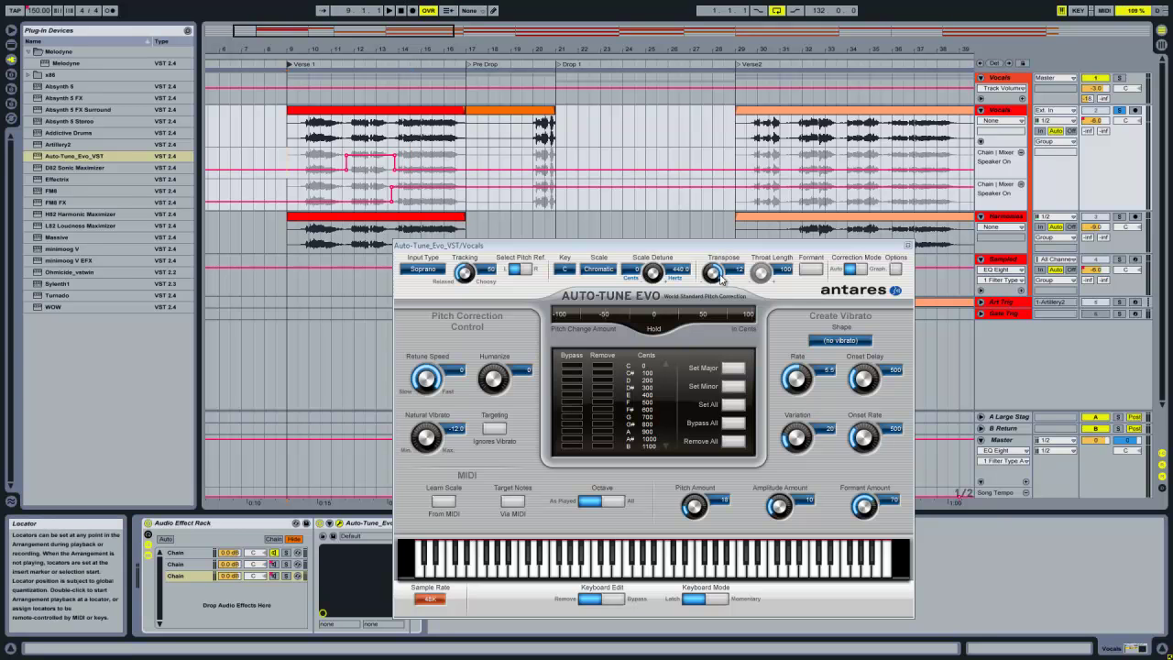
pyautogui.press('space')
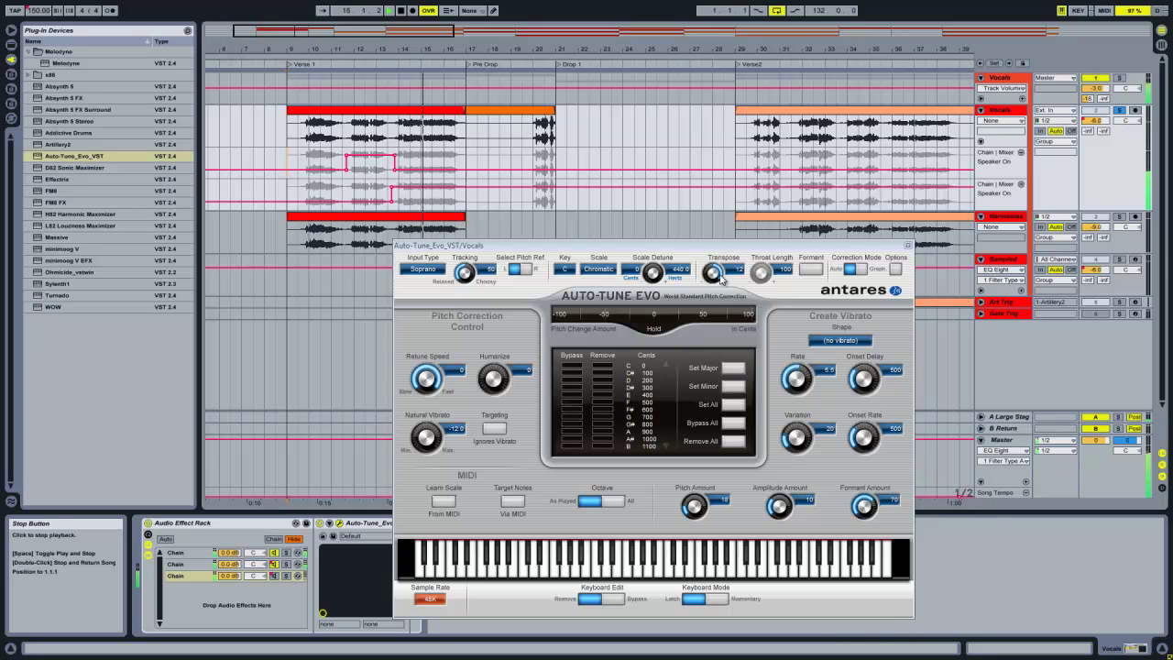
# Step: Stop playback, duplicate the rack's third chain, and add an automation lane for the new chain's activator on the Vocals track
pyautogui.press('space')
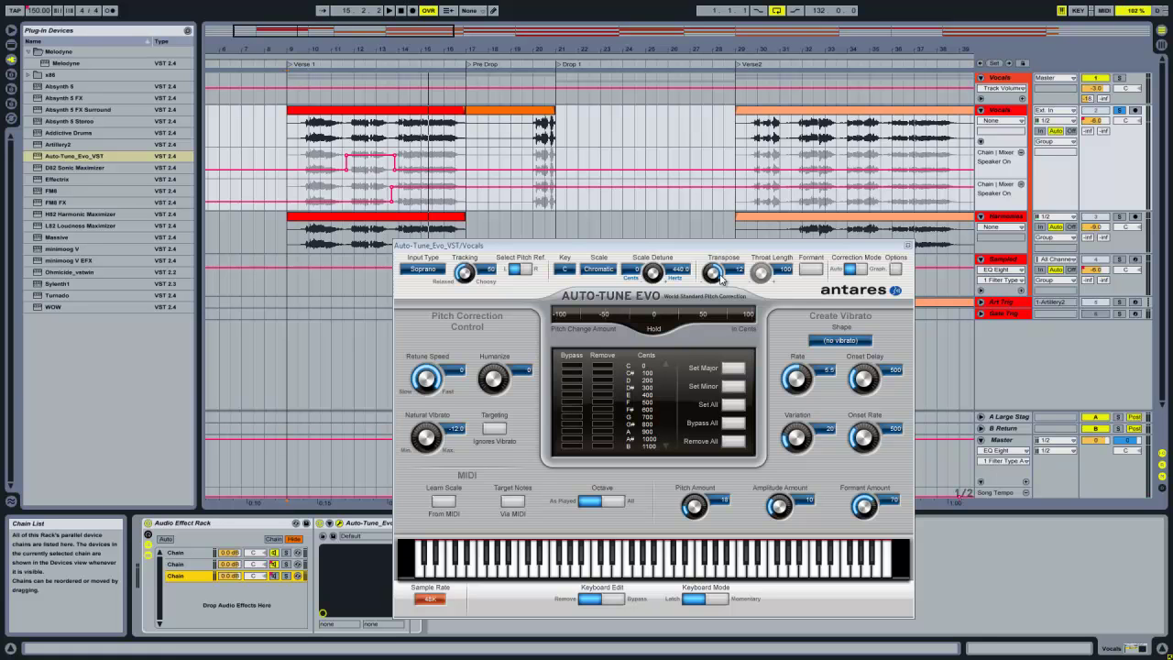
pyautogui.hotkey('ctrl', 'd')
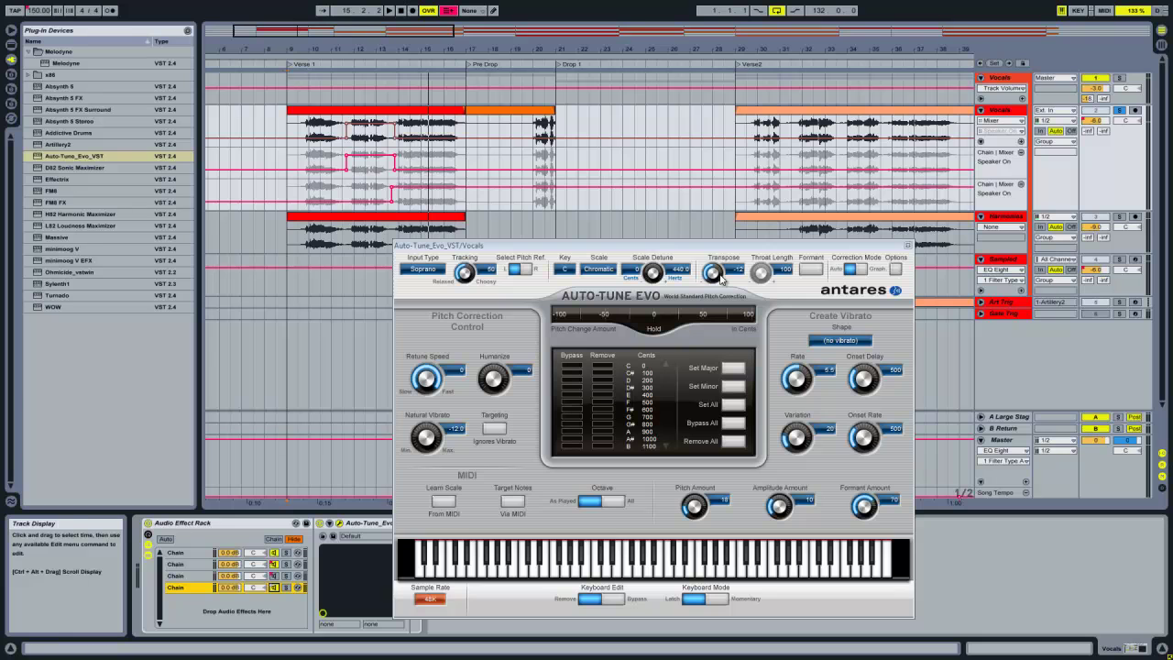
pyautogui.click(1000, 109)
pyautogui.click(1021, 141)
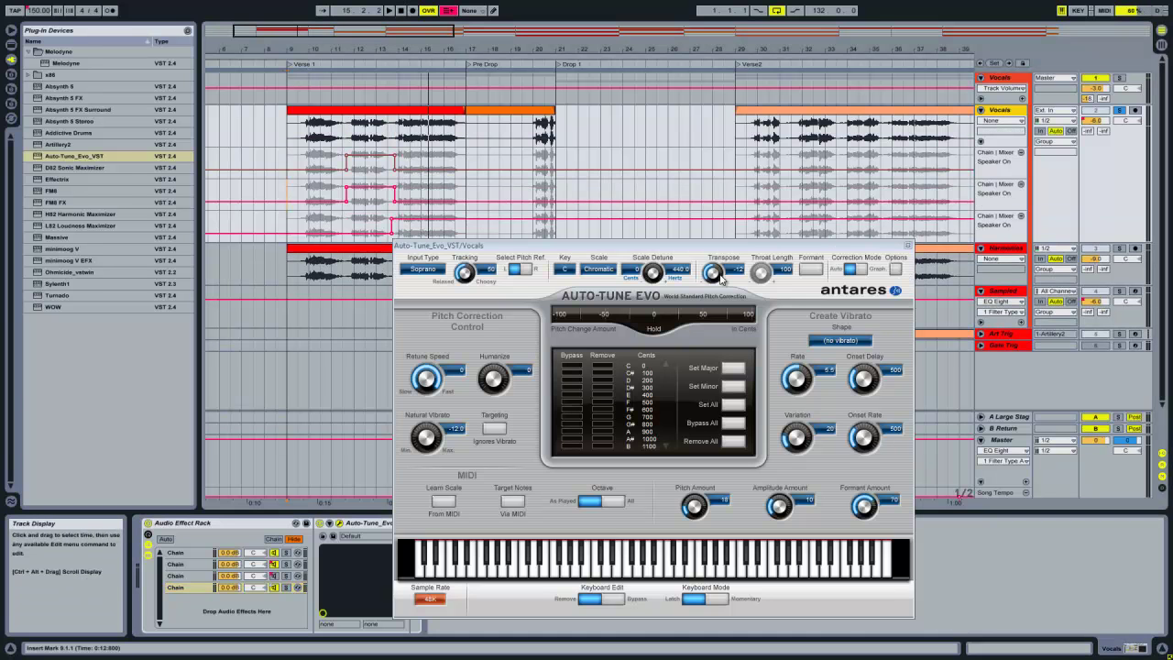
# Step: Automate the fourth chain's activator on only from about bar 9.5 to 11.7, and play Verse 1 to hear the switching
pyautogui.moveTo(422, 161)
pyautogui.mouseDown()
pyautogui.moveTo(332, 165)
pyautogui.moveTo(375, 165)
pyautogui.moveTo(349, 155)
pyautogui.mouseUp()
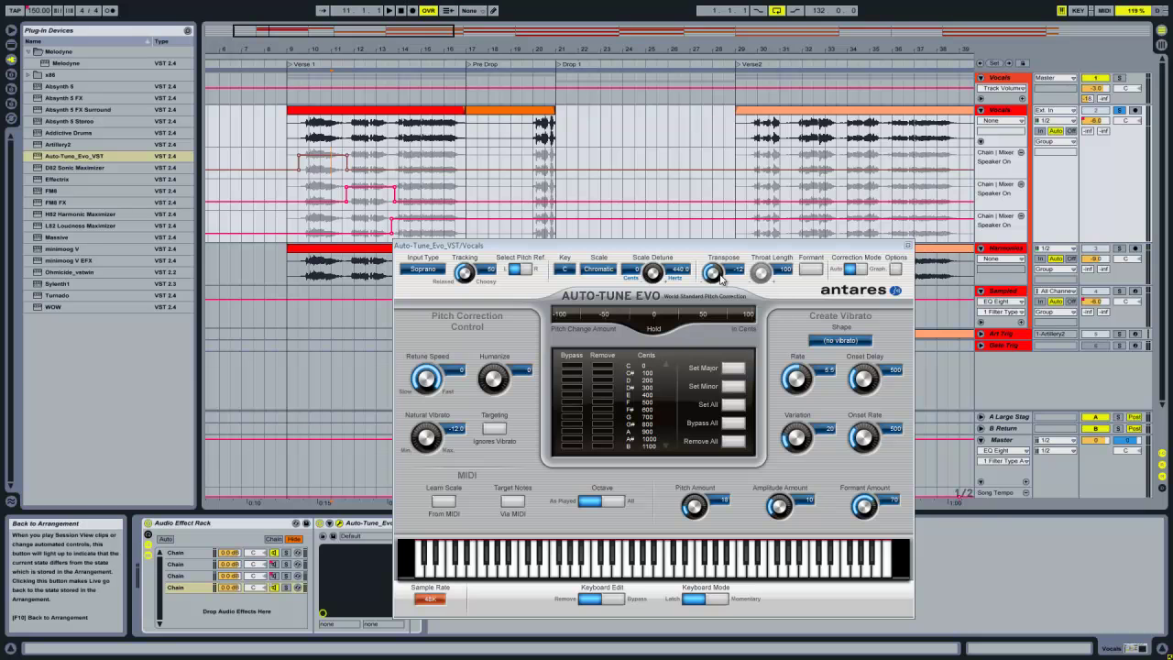
pyautogui.click(388, 10)
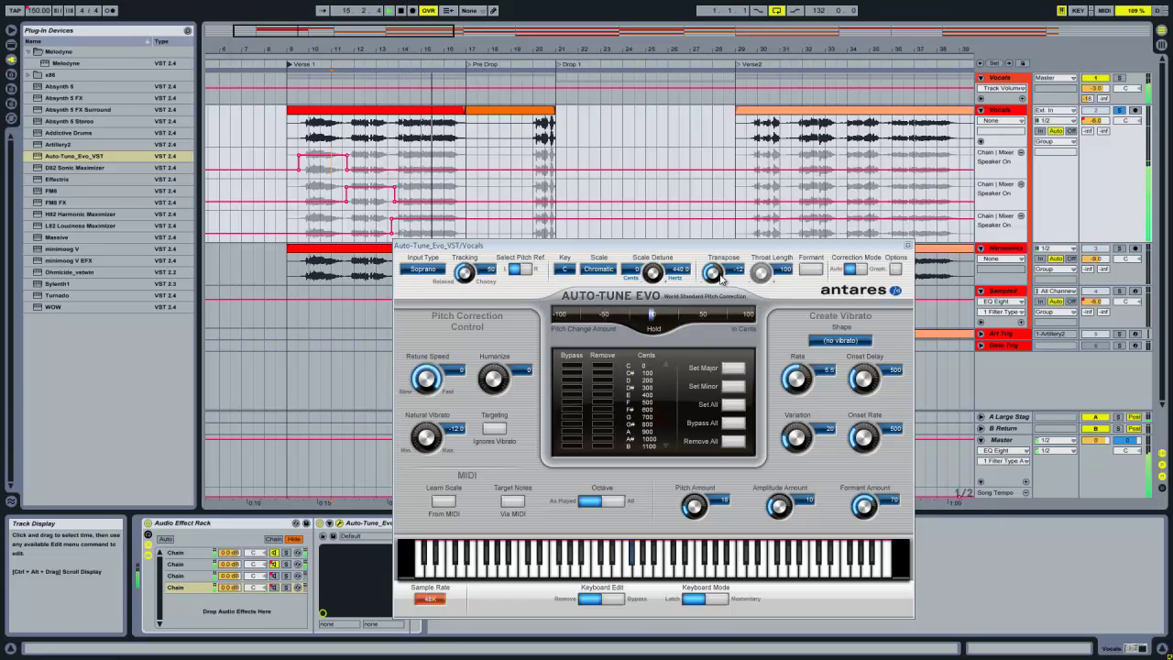
pyautogui.press('space')
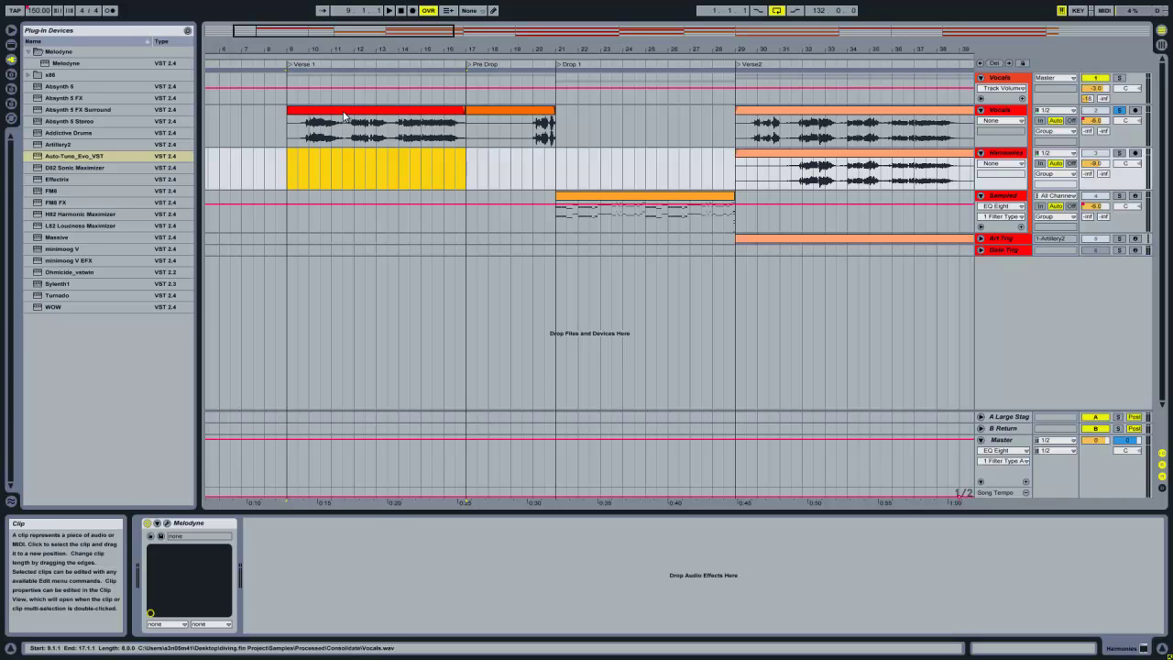
# Step: Copy the Verse 1 vocal clip from the Vocals track onto the Harmonies track at the same position, bar 9
pyautogui.click(994, 153)
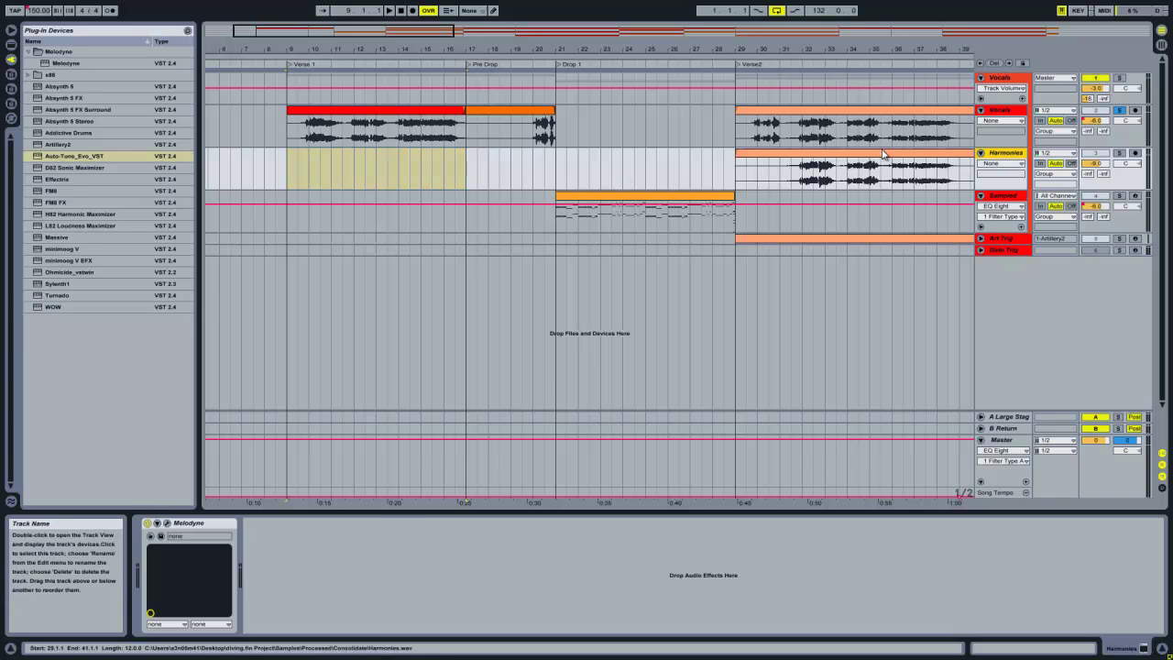
pyautogui.click(423, 113)
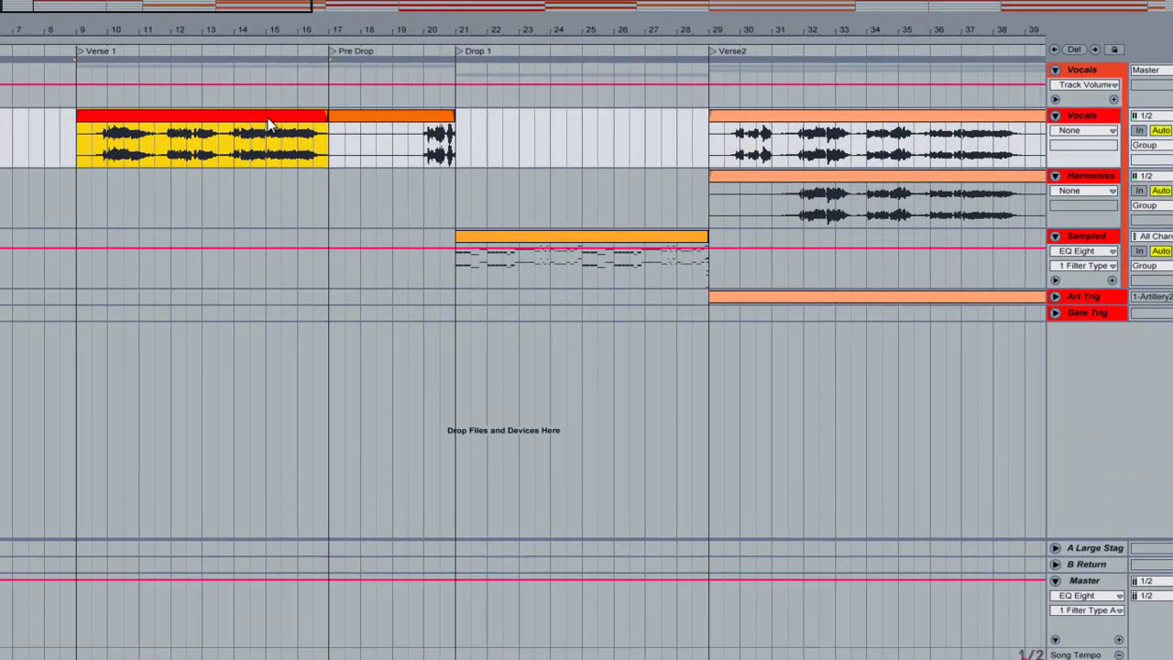
pyautogui.moveTo(422, 112); pyautogui.dragTo(418, 165)
pyautogui.moveTo(262, 194); pyautogui.dragTo(262, 193)
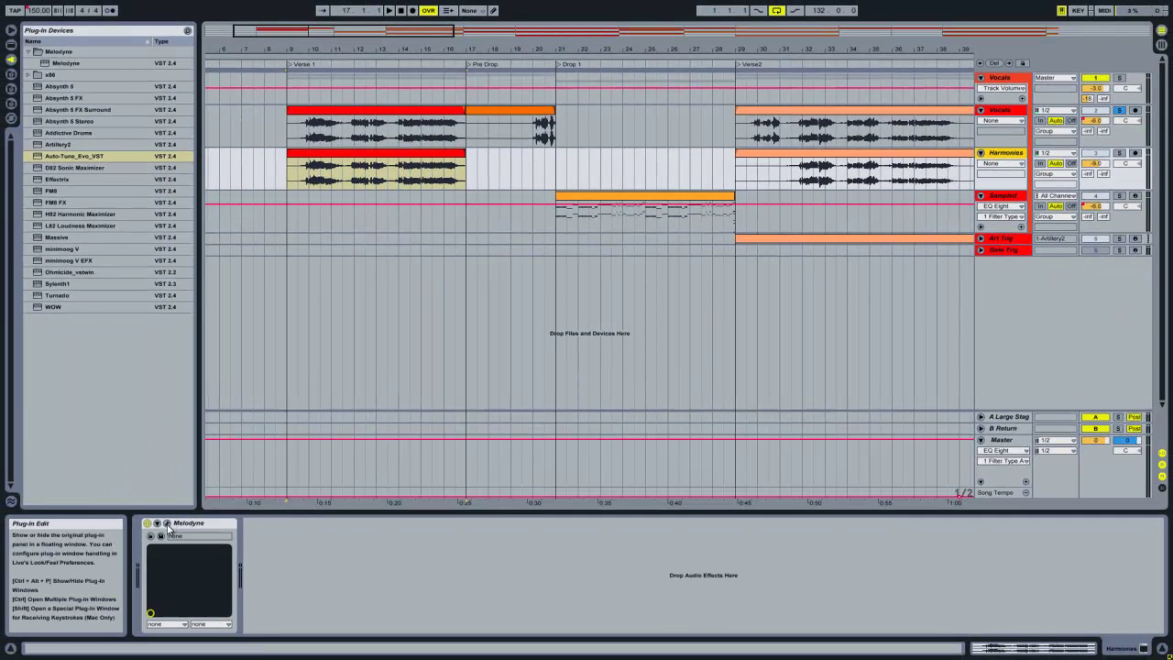
# Step: Open Melodyne on the soloed Harmonies track and transfer the Verse 1 vocals into it by playing the section through
pyautogui.click(168, 524)
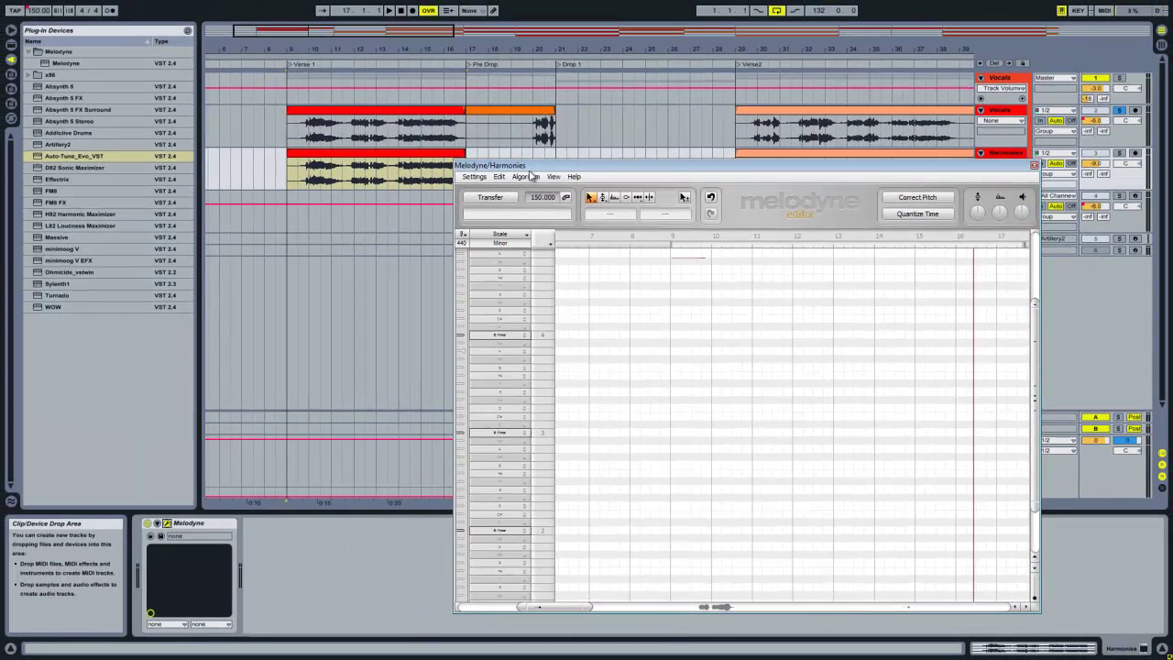
pyautogui.moveTo(502, 157); pyautogui.dragTo(543, 160)
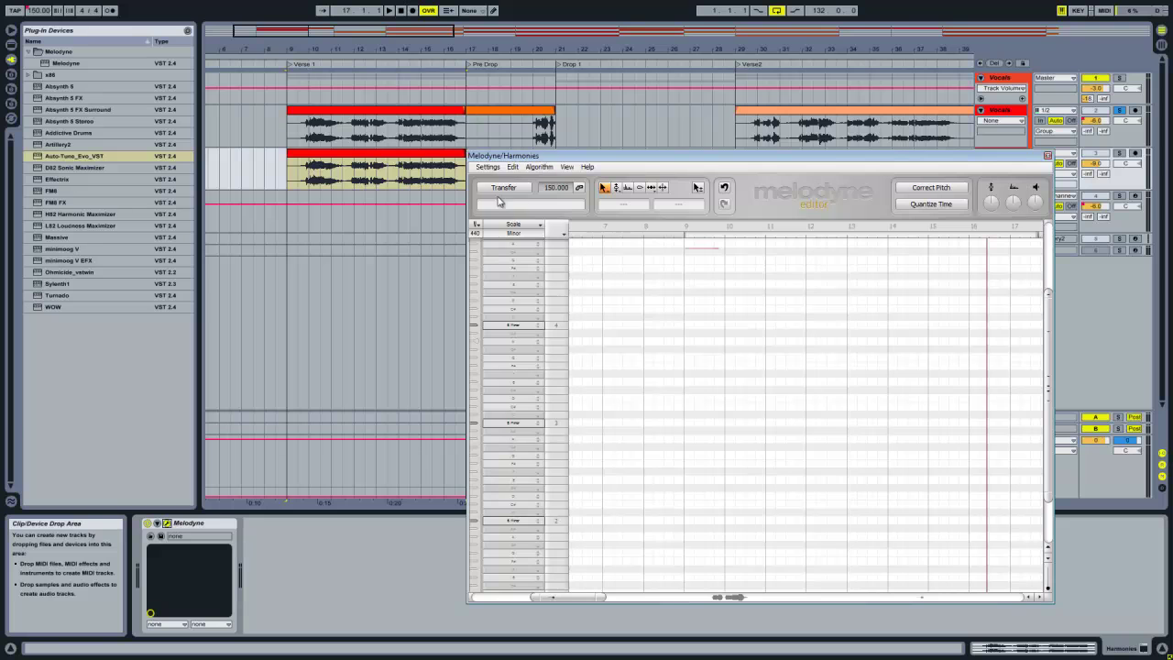
pyautogui.click(1118, 153)
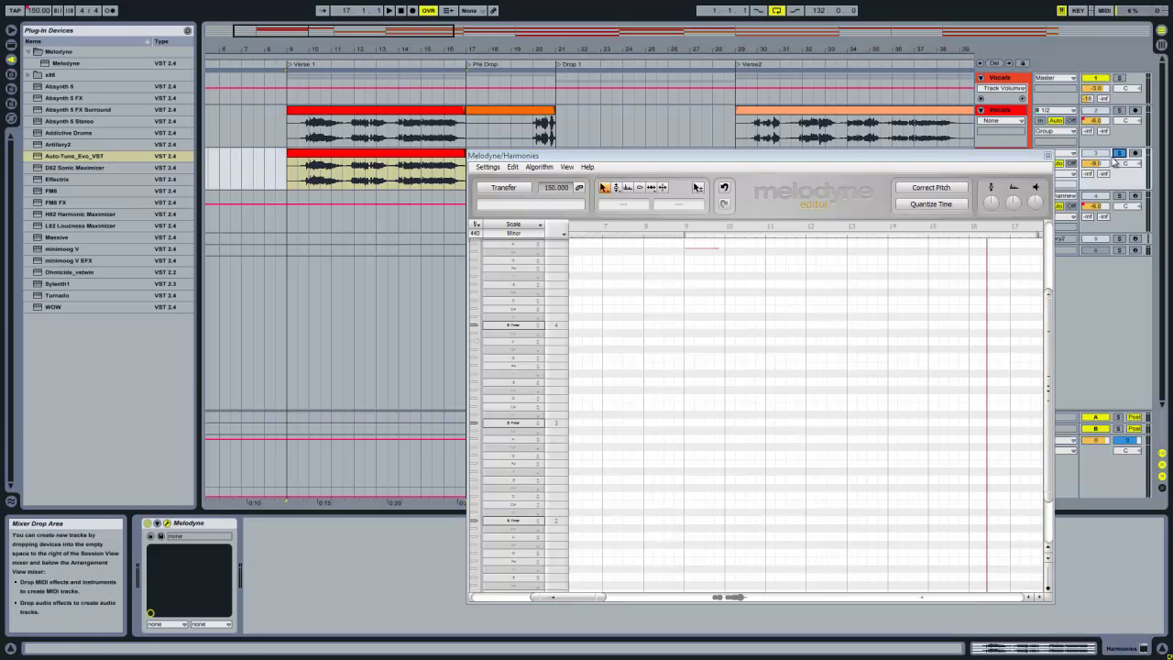
pyautogui.click(497, 191)
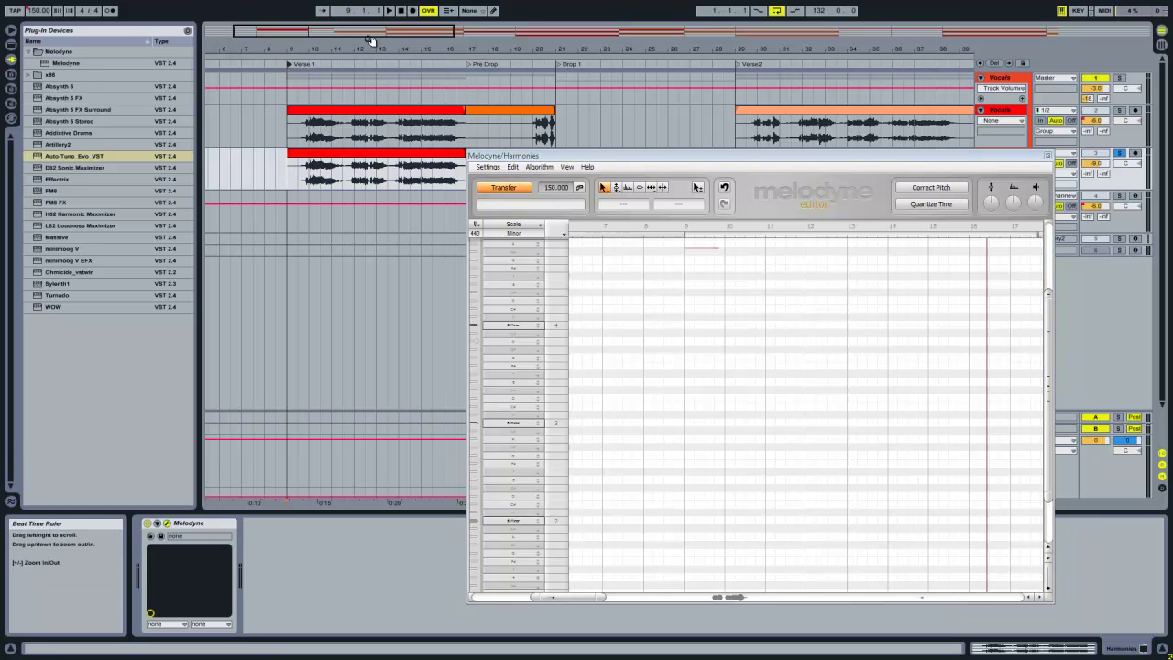
pyautogui.click(389, 10)
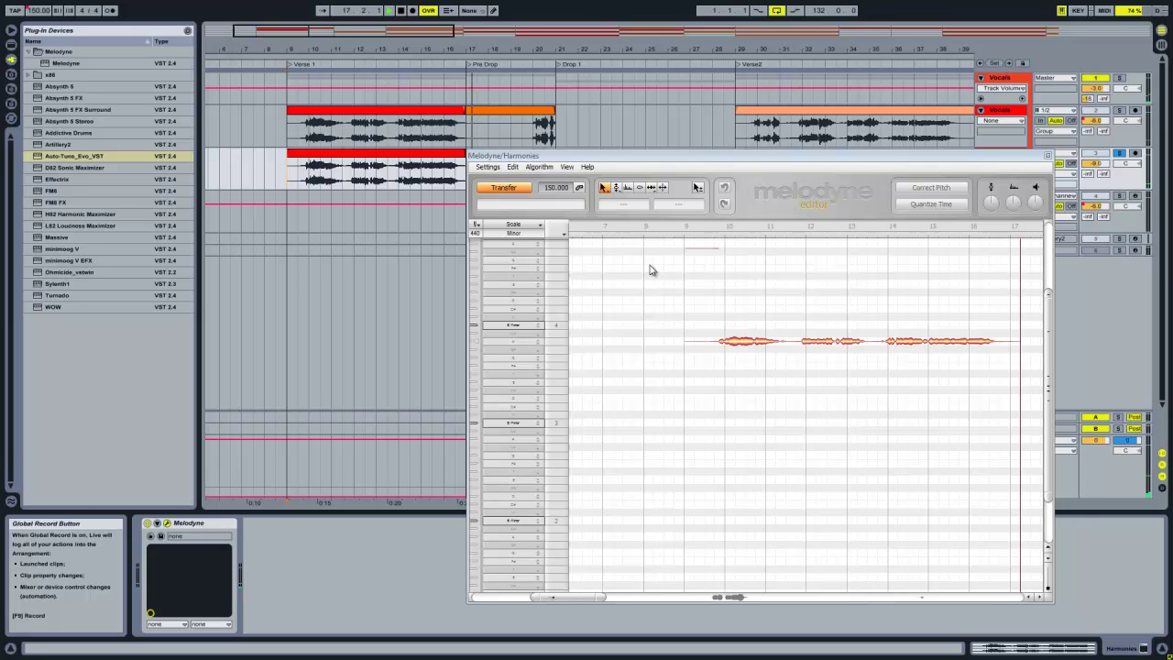
pyautogui.press('space')
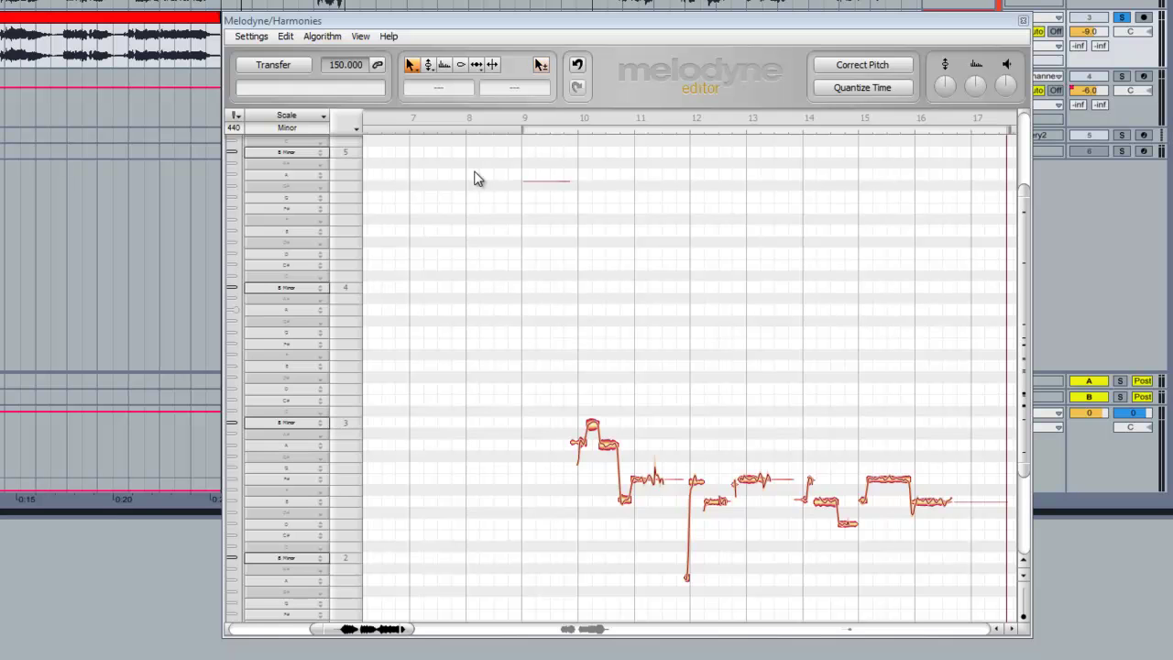
# Step: Delete the first phrase's notes between about bars 10 and 11.5 from the Melodyne editor
pyautogui.scroll(-2, 477, 179)
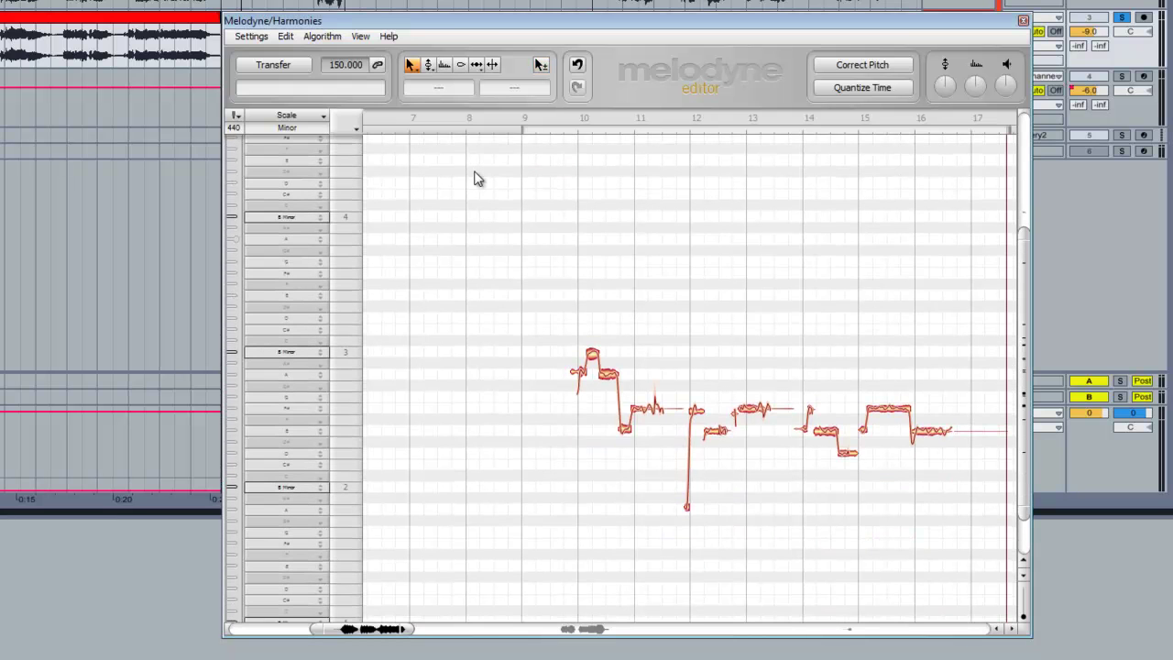
pyautogui.moveTo(528, 297)
pyautogui.mouseDown()
pyautogui.moveTo(696, 397)
pyautogui.moveTo(851, 467)
pyautogui.moveTo(953, 466)
pyautogui.moveTo(964, 516)
pyautogui.moveTo(688, 321)
pyautogui.moveTo(659, 441)
pyautogui.mouseUp()
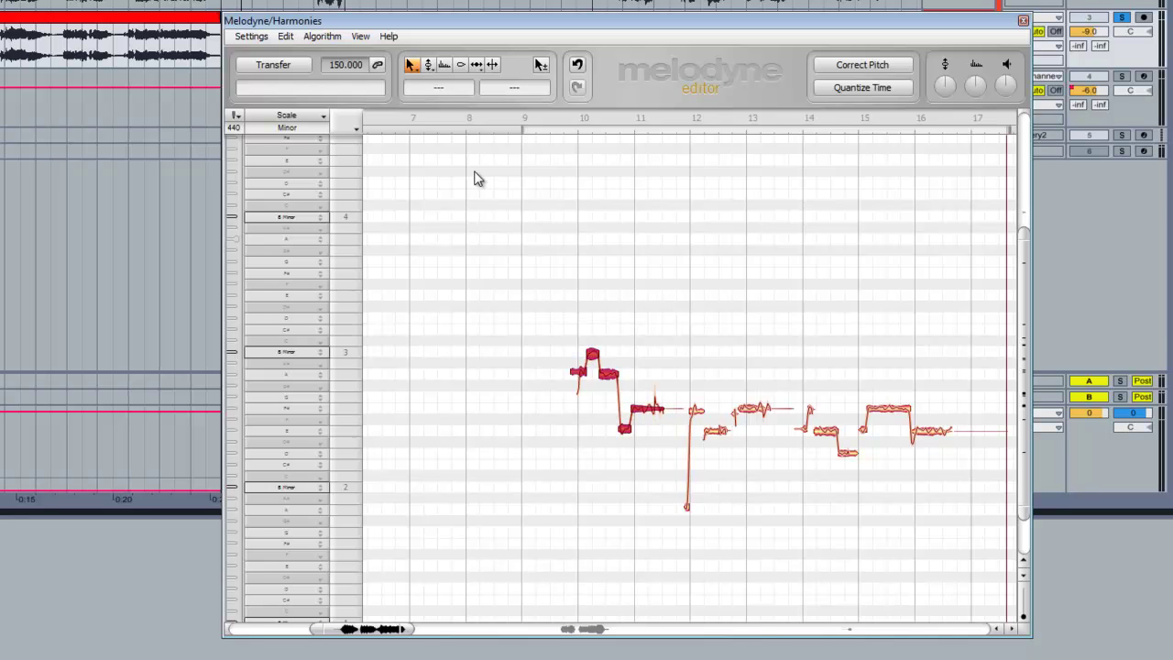
pyautogui.press('Delete')
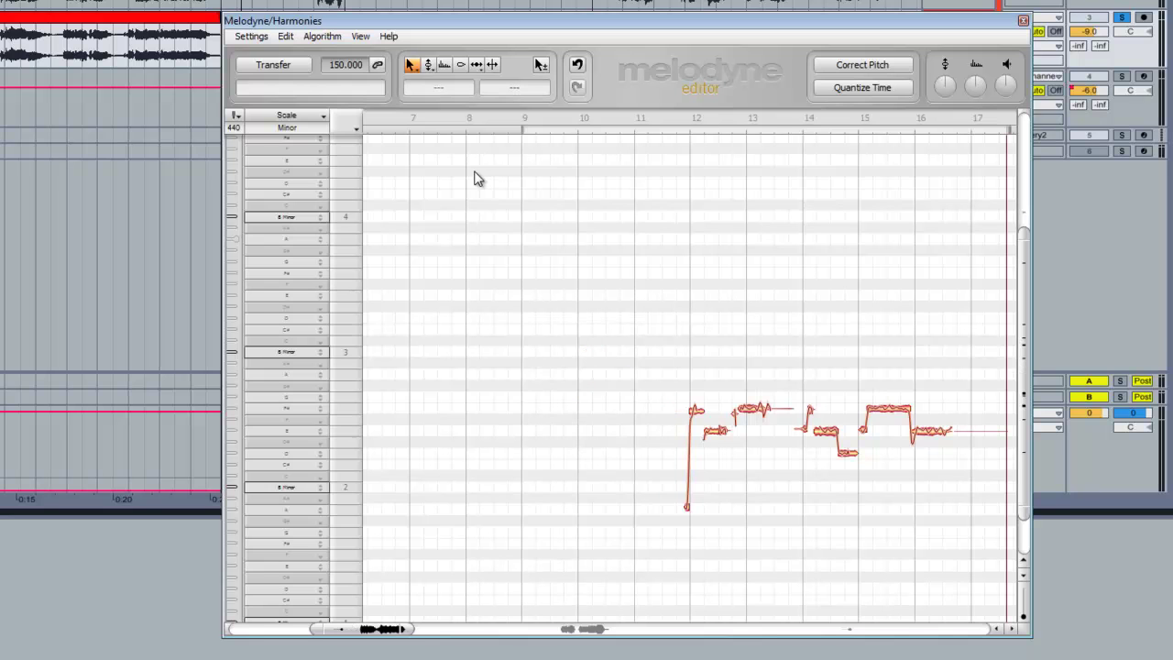
# Step: Transpose all remaining harmony notes up eight semitones, and deselect them
pyautogui.moveTo(636, 338); pyautogui.dragTo(988, 546)
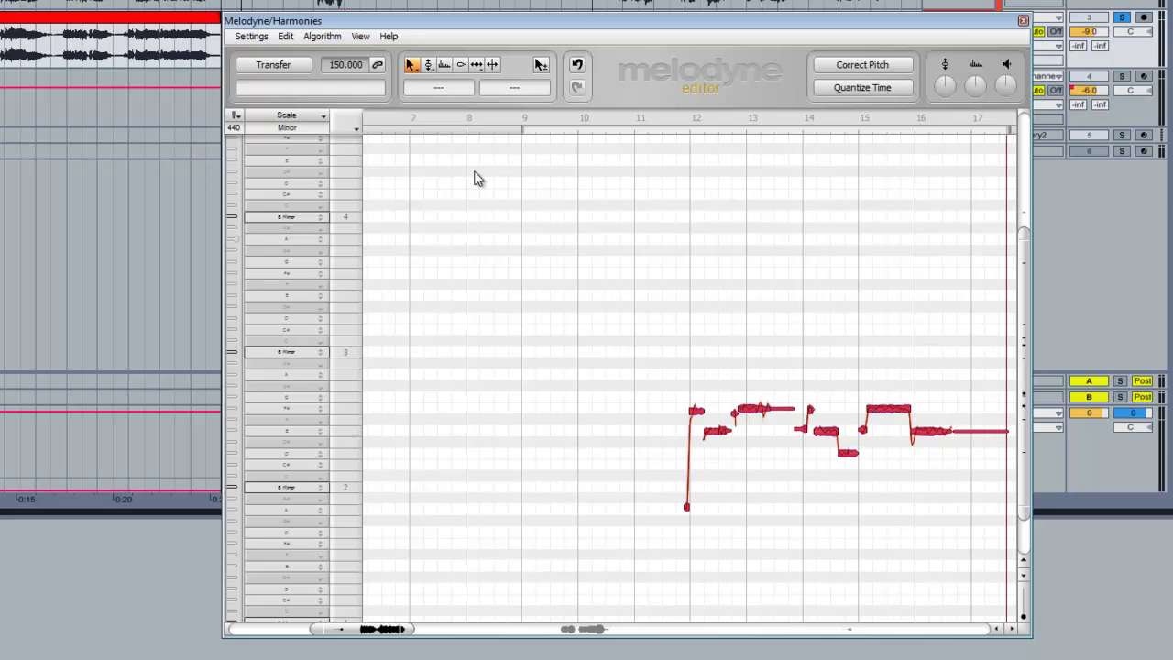
pyautogui.press('Up')
pyautogui.press('Up')
pyautogui.press('Up')
pyautogui.press('Up')
pyautogui.press('Up')
pyautogui.press('Up')
pyautogui.press('Up')
pyautogui.press('Up')
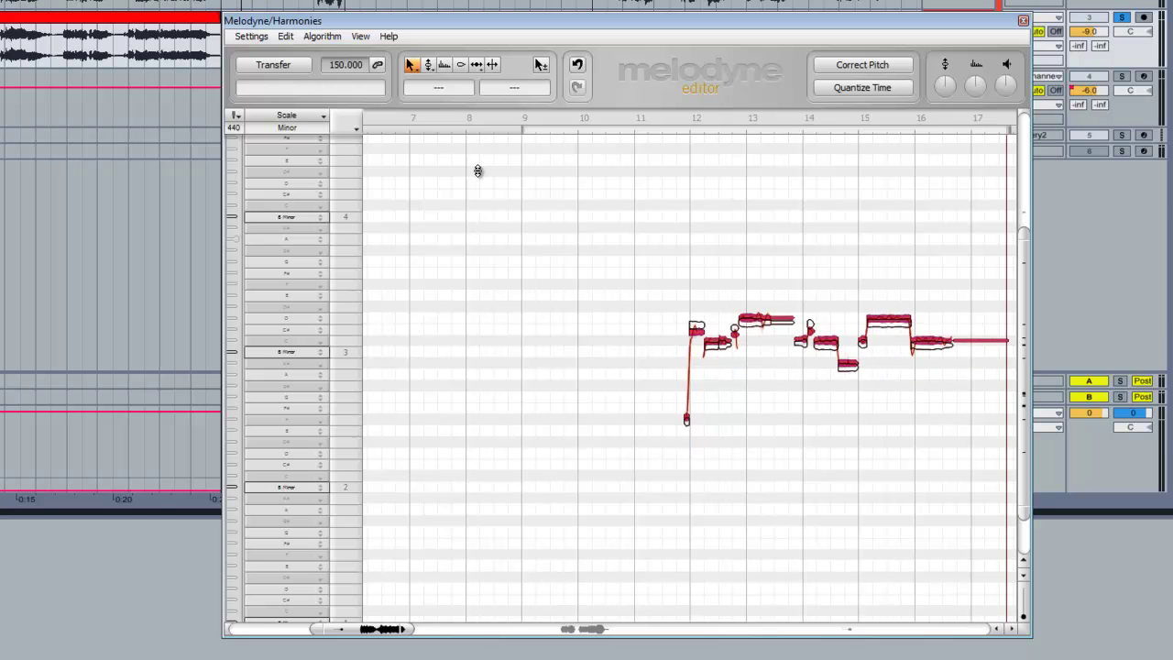
pyautogui.click(474, 177)
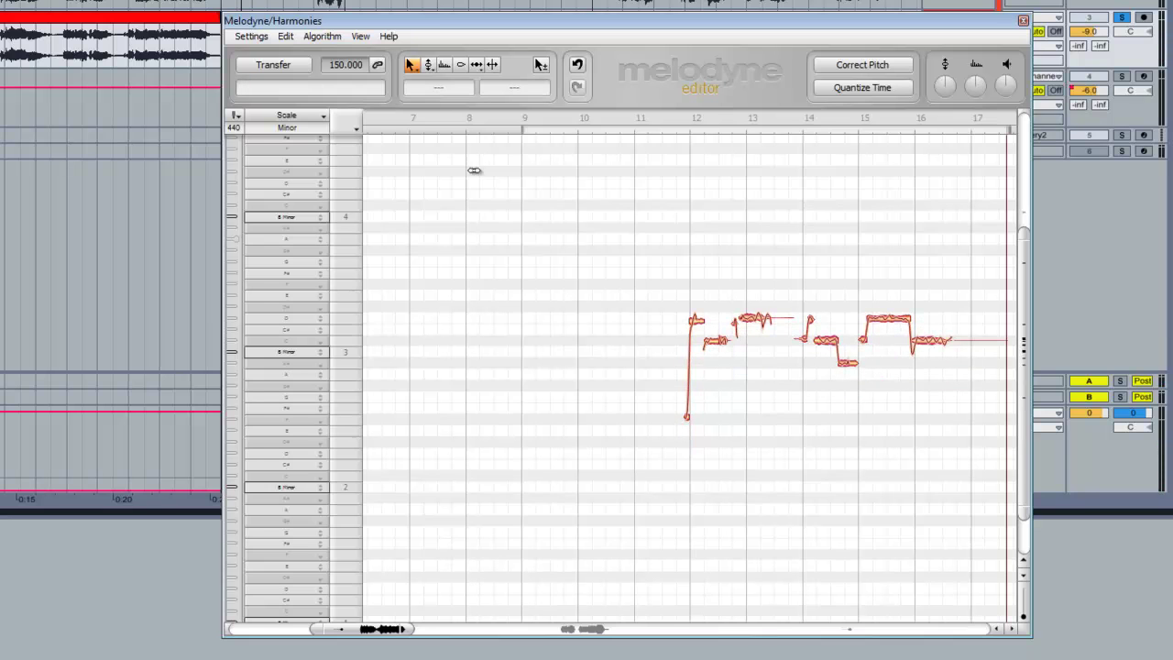
# Step: Raise the C4 notes in bar 12 and around bars 14 and 15 to C#4
pyautogui.hotkey('alt', 'Right')
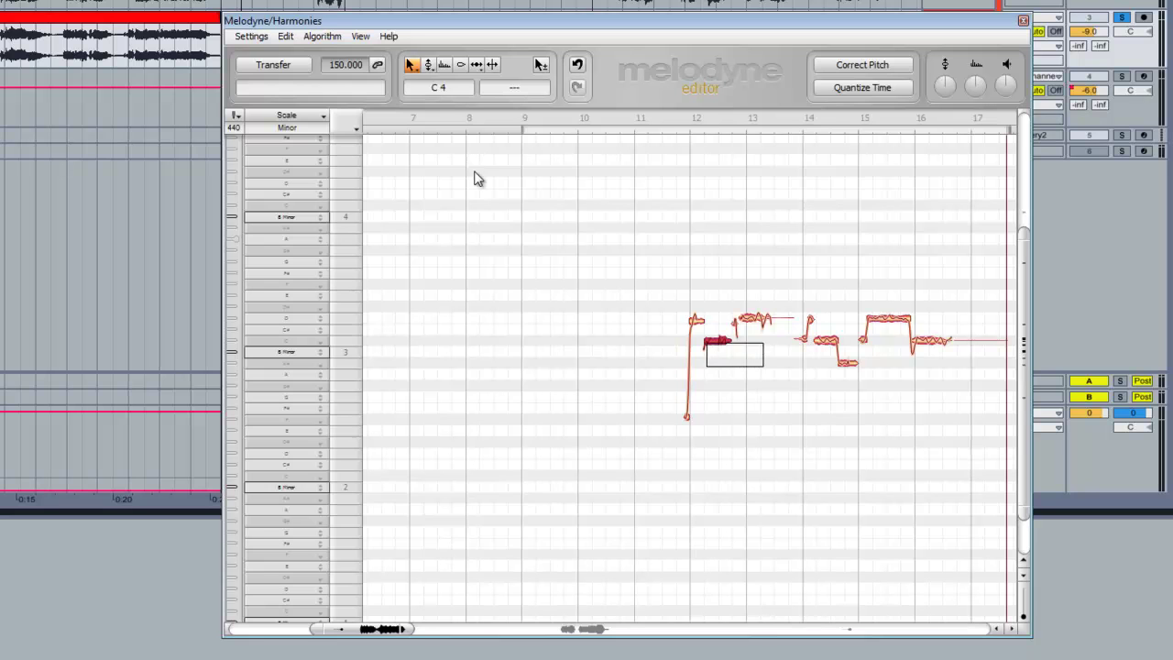
pyautogui.press('Up')
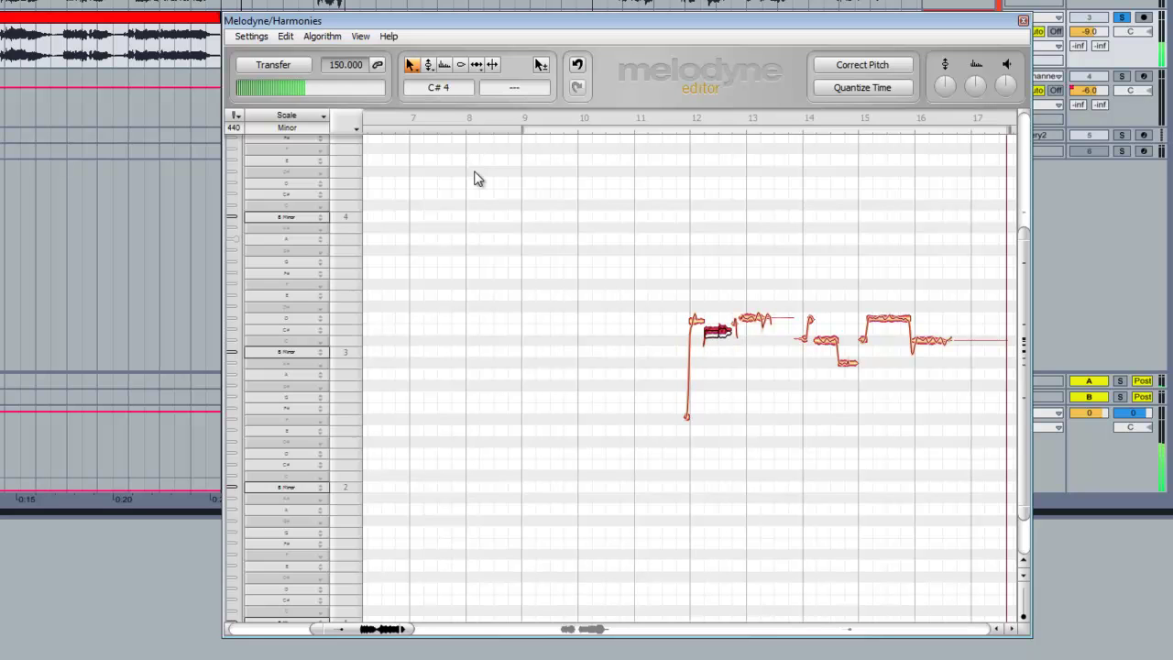
pyautogui.hotkey('alt', 'Right')
pyautogui.hotkey('alt', 'Right')
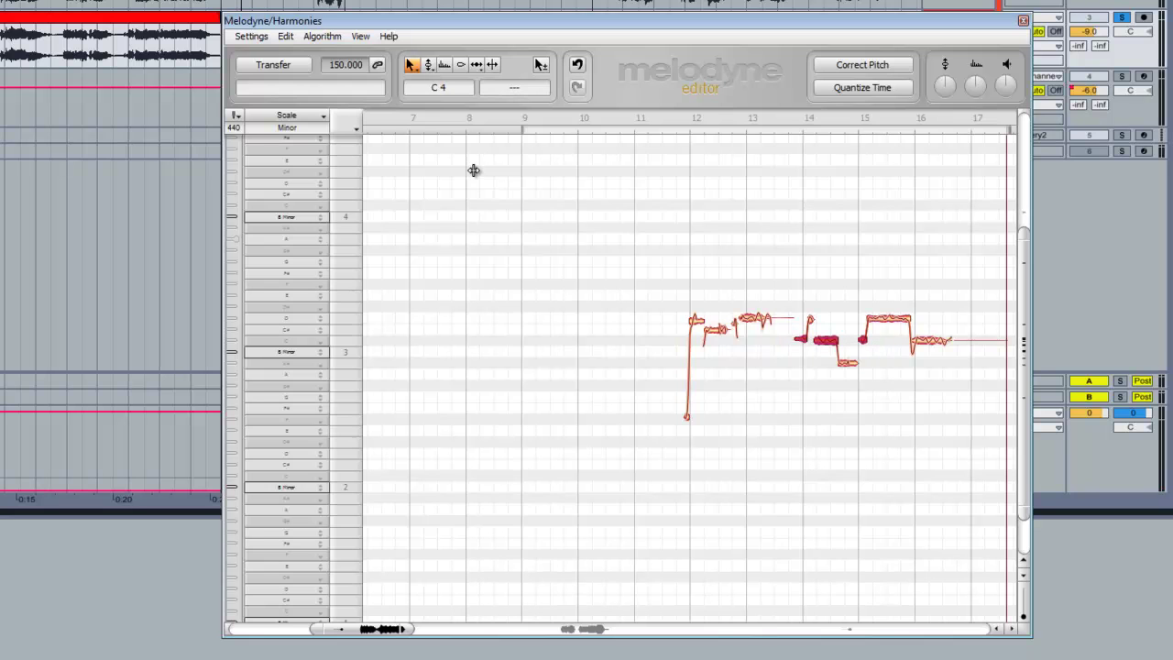
pyautogui.press('Up')
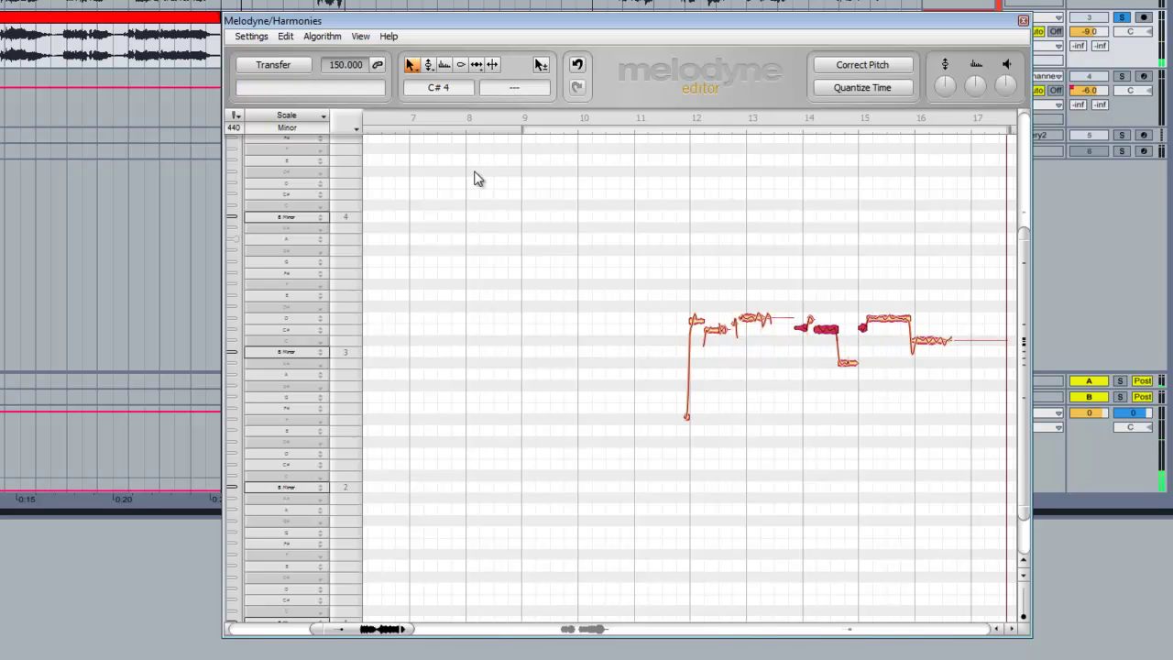
# Step: Lower the final note at bar 16 to A#3, and play the harmony with the Harmonies track's solo off
pyautogui.hotkey('alt', 'Right')
pyautogui.hotkey('alt', 'Right')
pyautogui.hotkey('alt', 'Right')
pyautogui.press('Down')
pyautogui.press('Down')
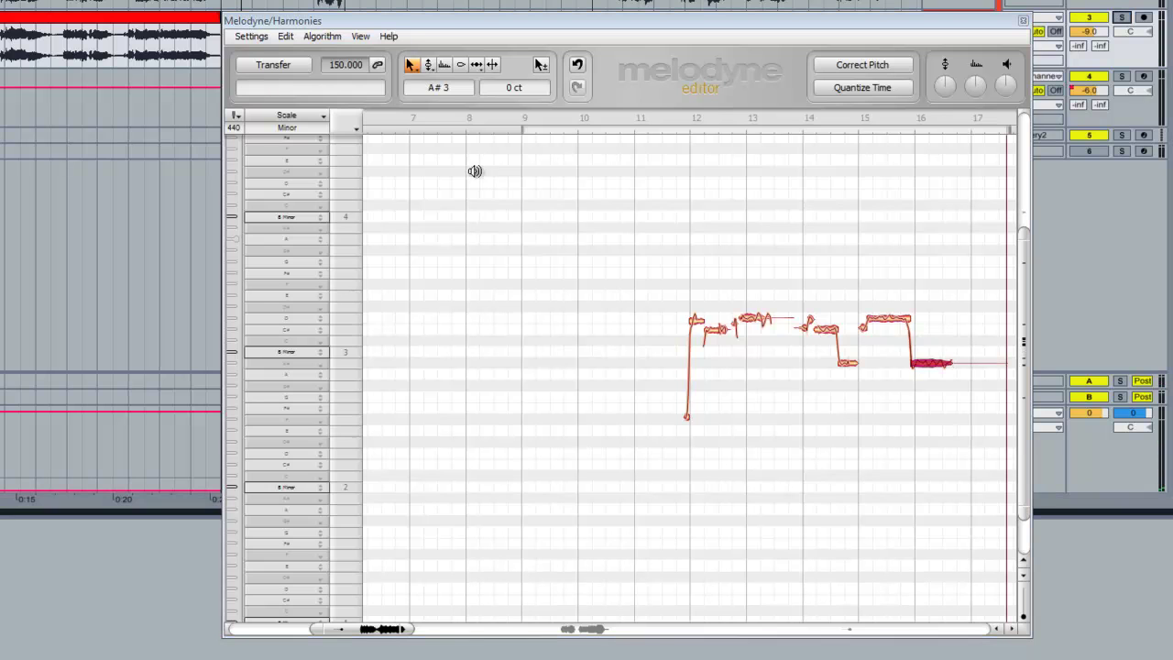
pyautogui.press('space')
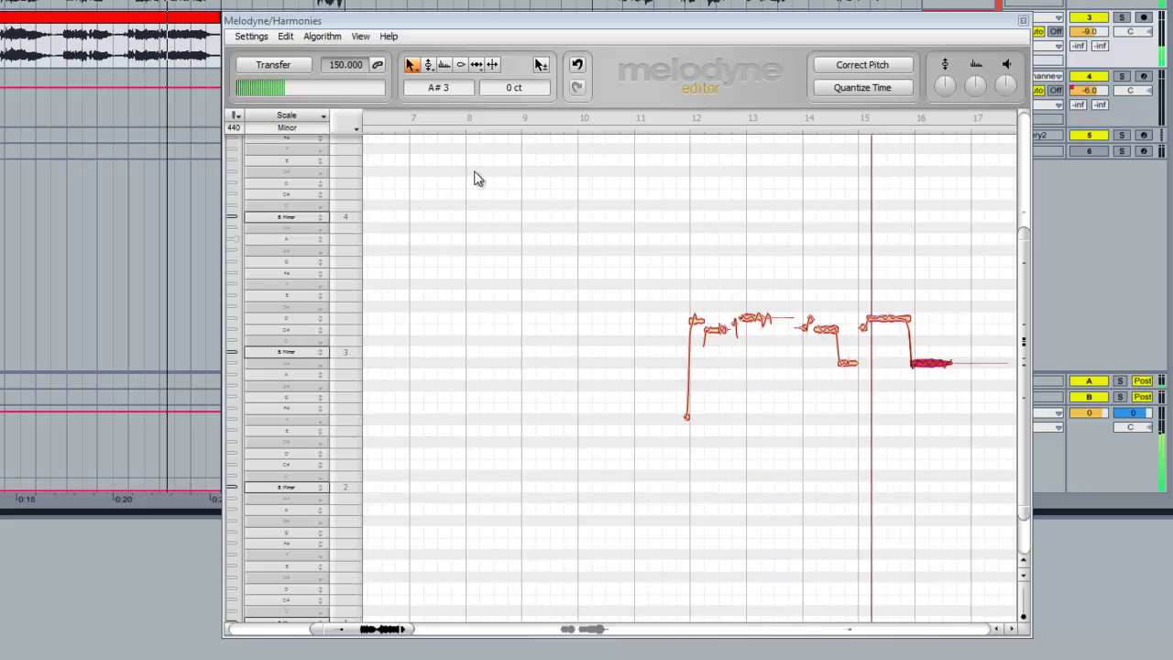
pyautogui.click(477, 179)
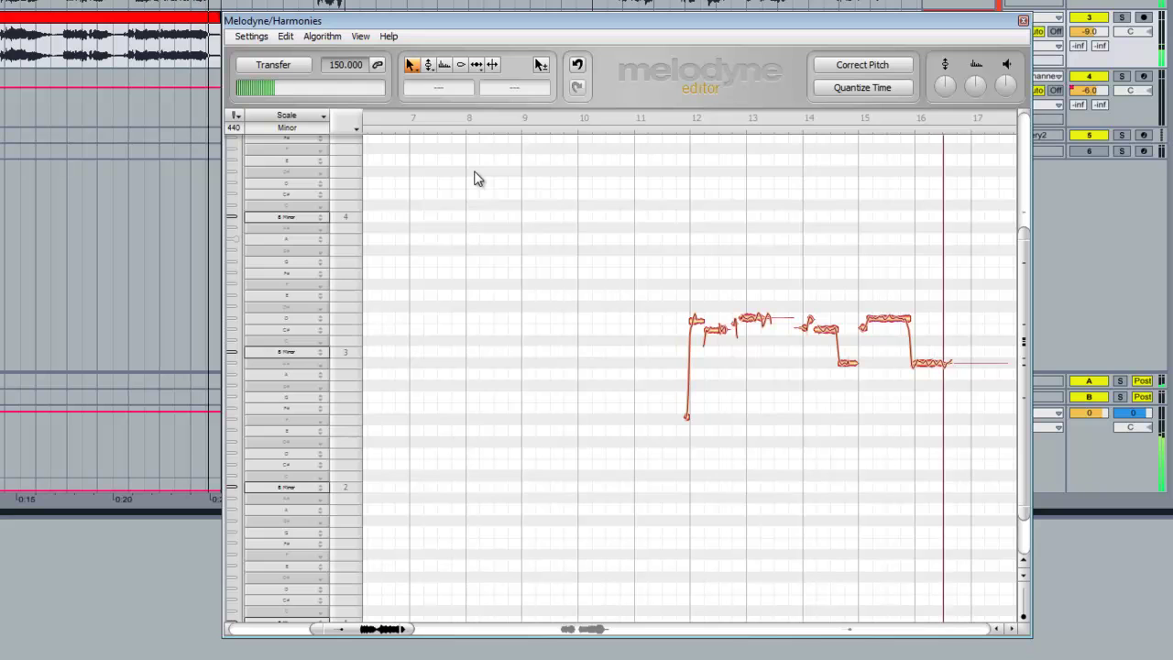
# Step: Set the low note late in bar 14 and the final note at bar 16 to B3, and play the harmony
pyautogui.press('Up')
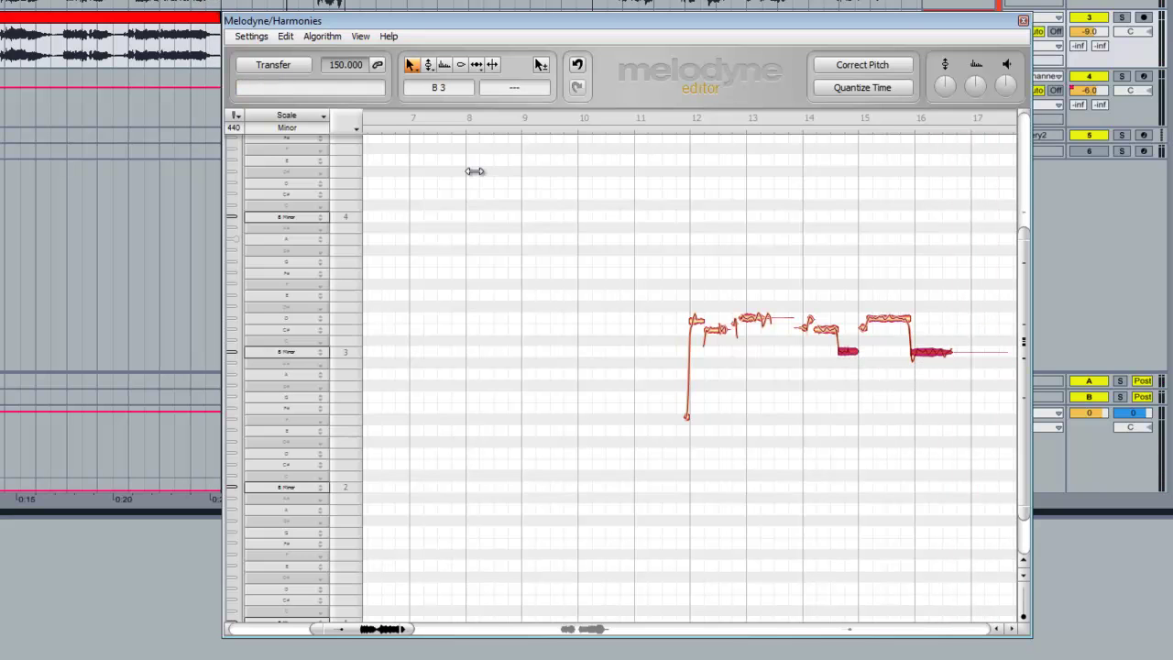
pyautogui.press('space')
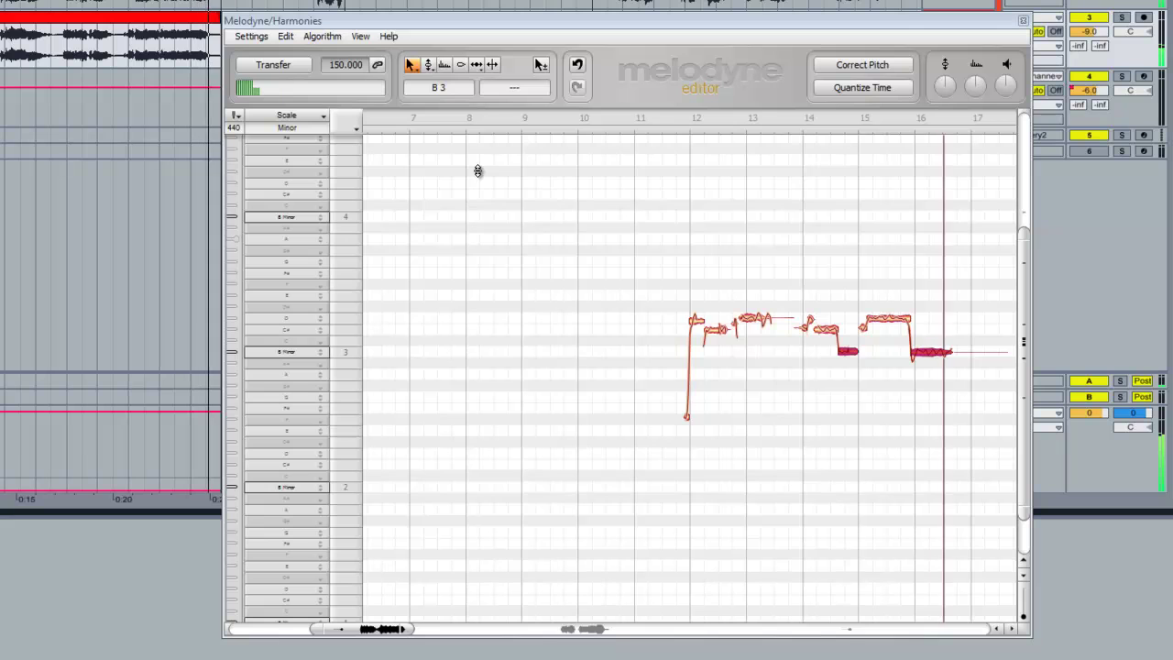
pyautogui.press('Up')
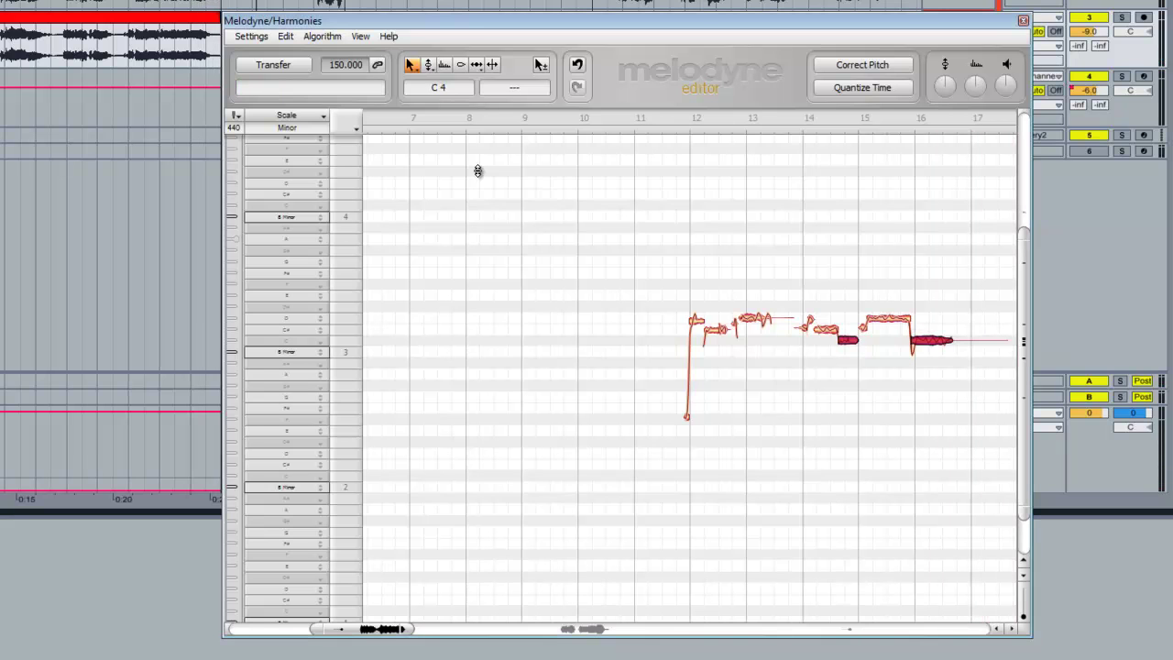
pyautogui.press('Down')
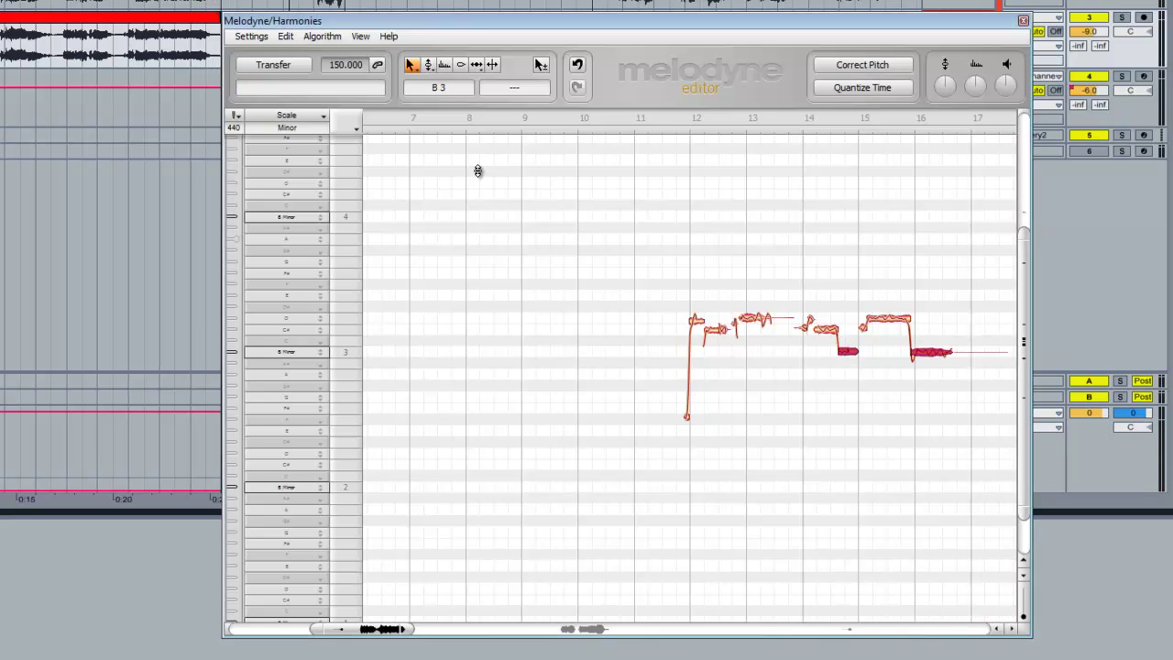
# Step: Move to the previous harmony note, lower it two semitones, and play the result
pyautogui.click(477, 171)
pyautogui.press('Left')
pyautogui.press('Down')
pyautogui.press('Down')
pyautogui.press('space')
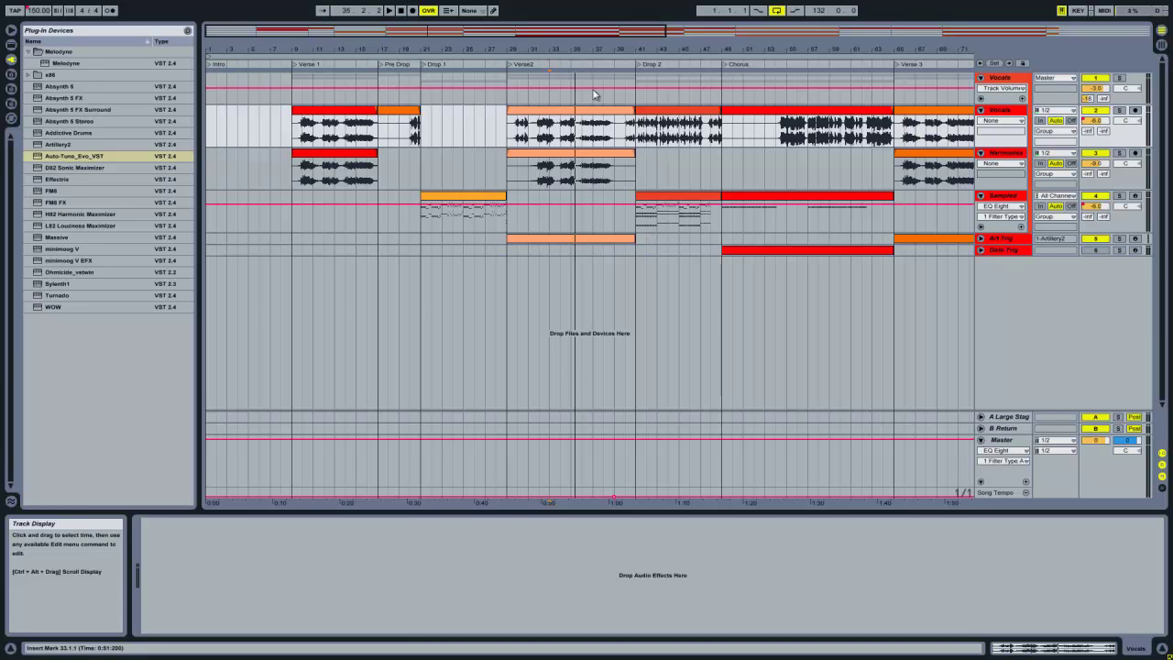
# Step: Display the Vocals group's effect chain, and select the Verse2 clip on the Vocals track
pyautogui.click(1015, 79)
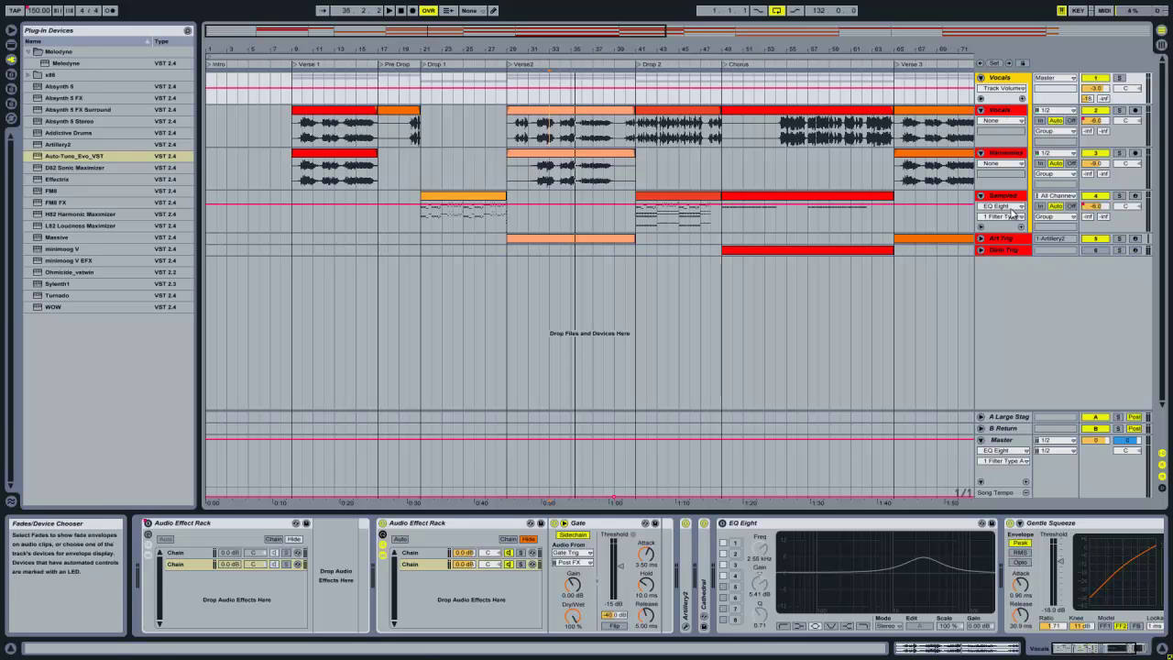
pyautogui.click(584, 117)
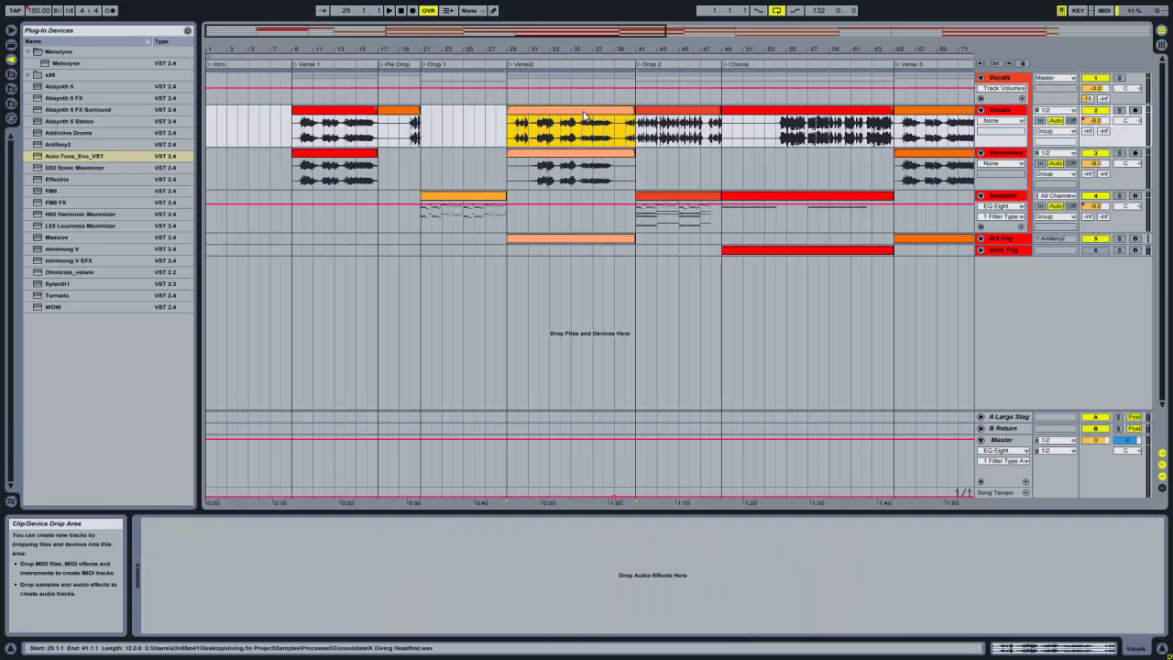
# Step: Review the Vocals group's device chain, and open the Art Trig track's Verse2 clip for note viewing
pyautogui.click(551, 244)
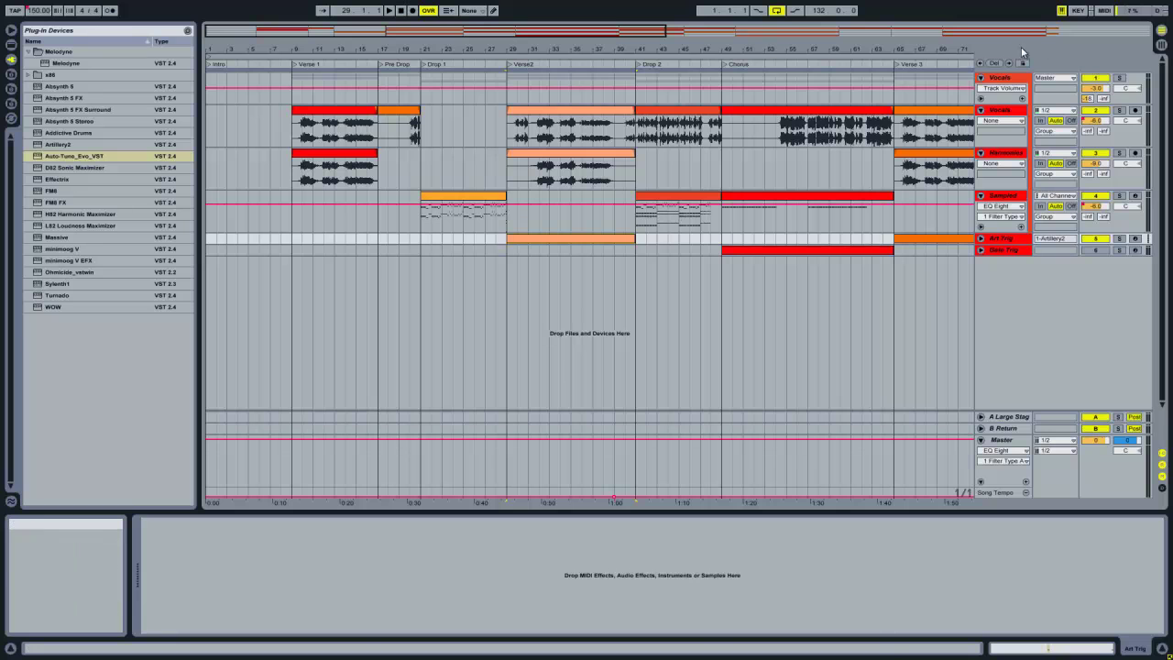
pyautogui.click(756, 79)
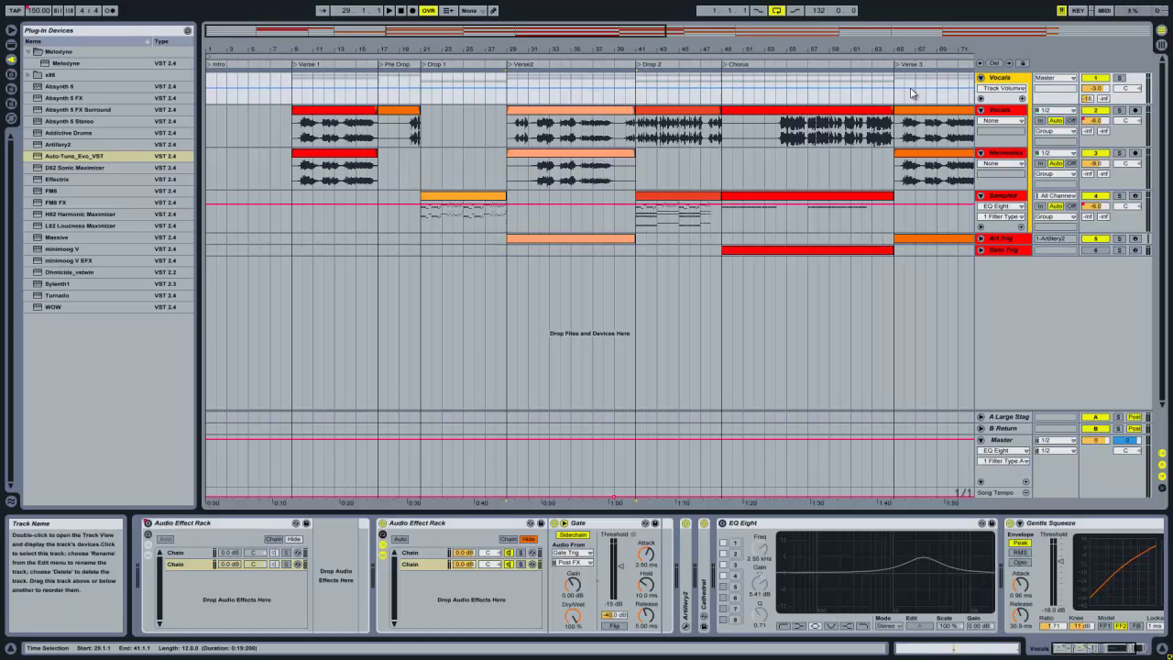
pyautogui.click(550, 243)
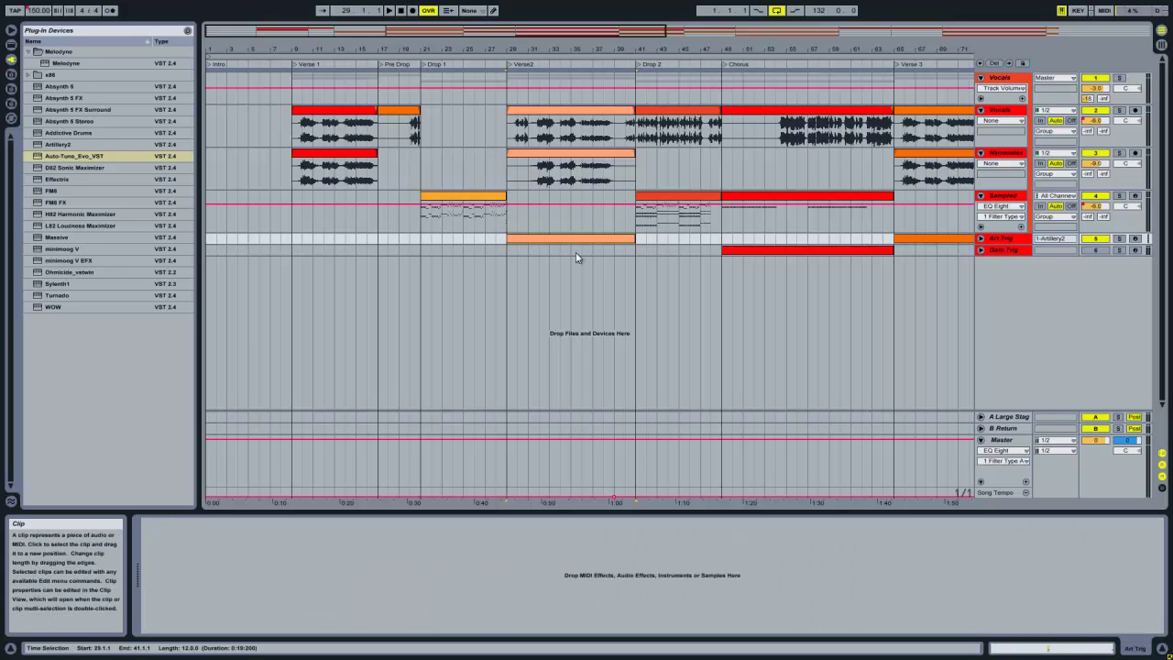
pyautogui.doubleClick(574, 240)
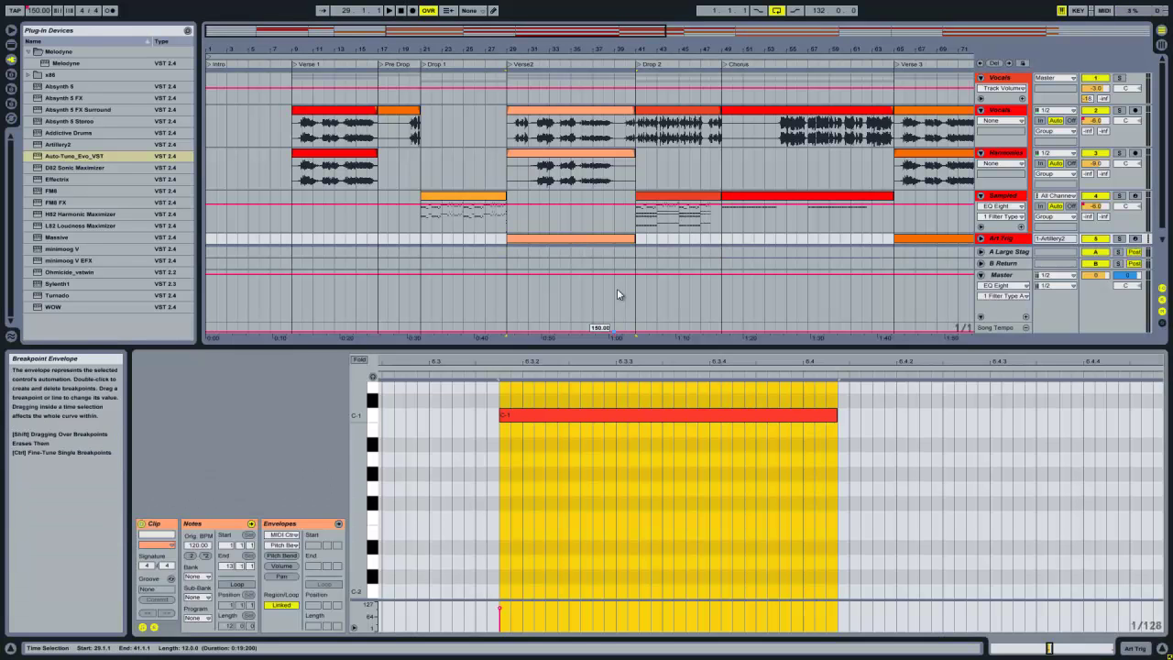
# Step: Return to the Vocals group's effect chain, unfold Artillery2, and open its plug-in window over the arrangement
pyautogui.click(981, 98)
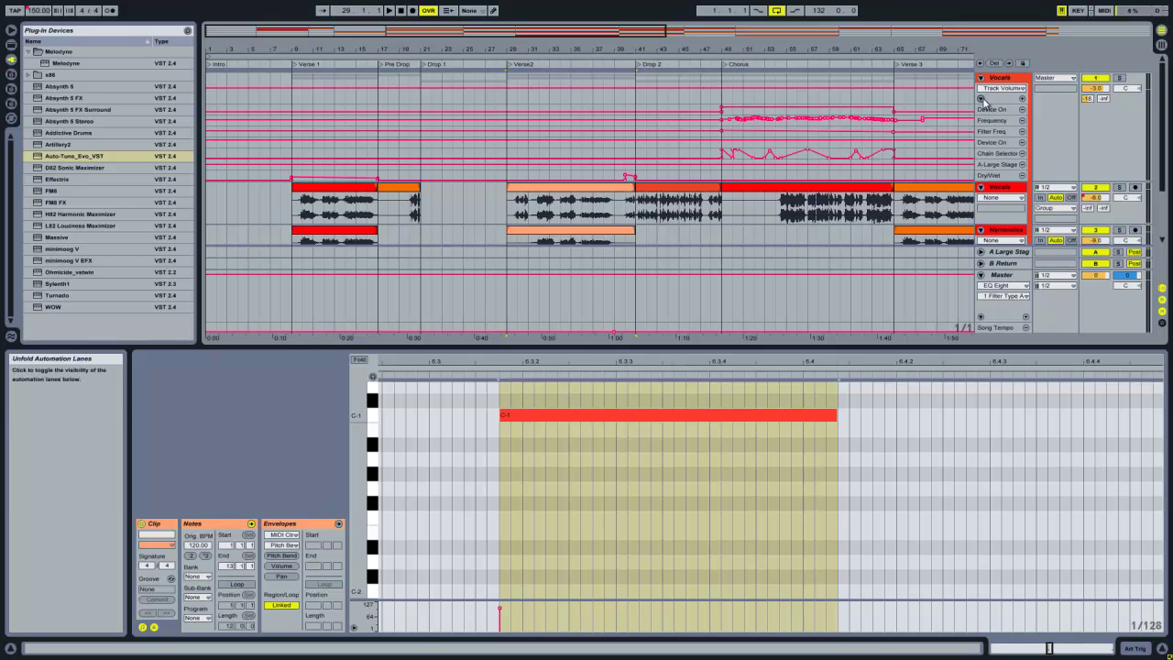
pyautogui.click(981, 98)
pyautogui.hotkey('shift', 'Tab')
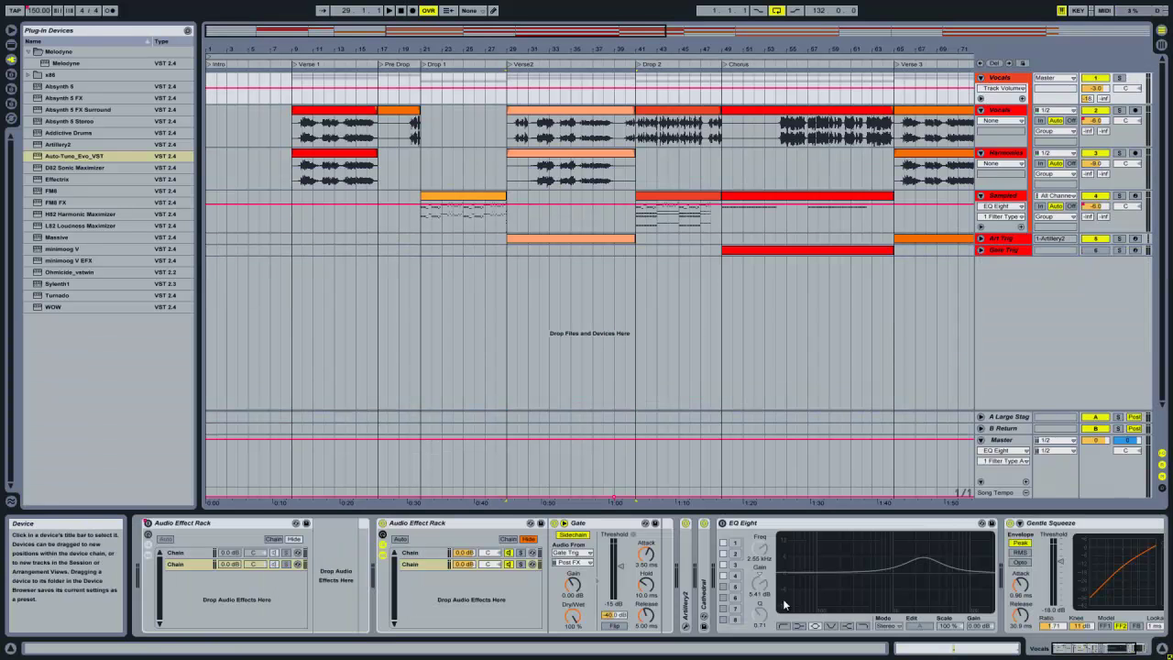
pyautogui.doubleClick(689, 589)
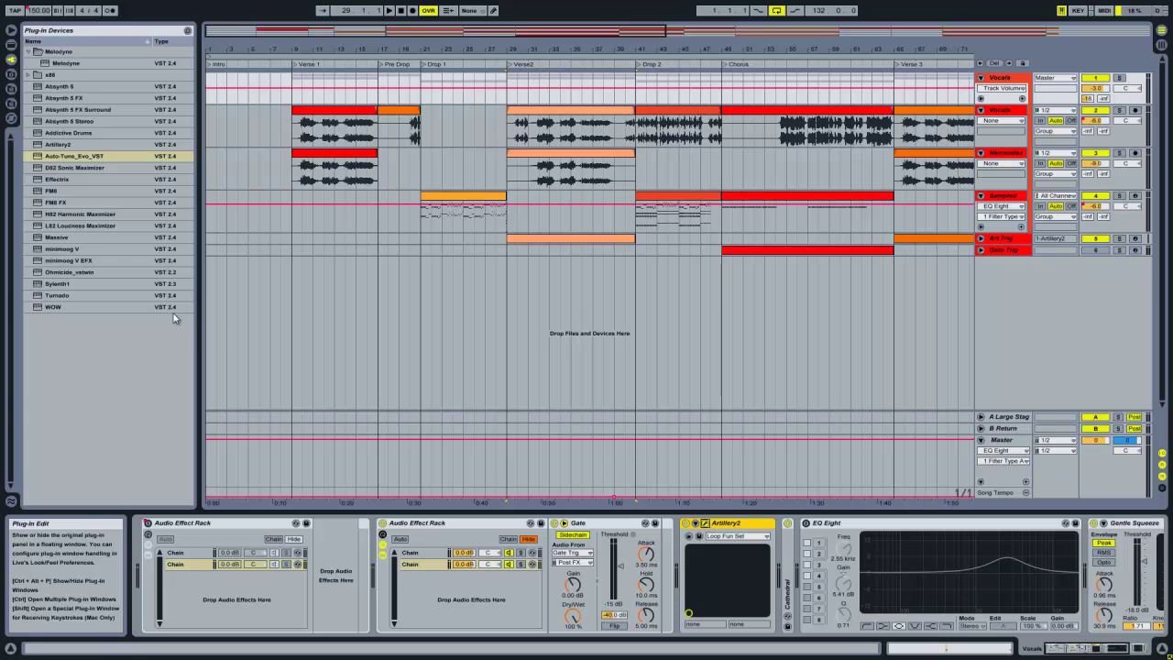
pyautogui.click(704, 523)
pyautogui.moveTo(266, 288); pyautogui.dragTo(367, 233)
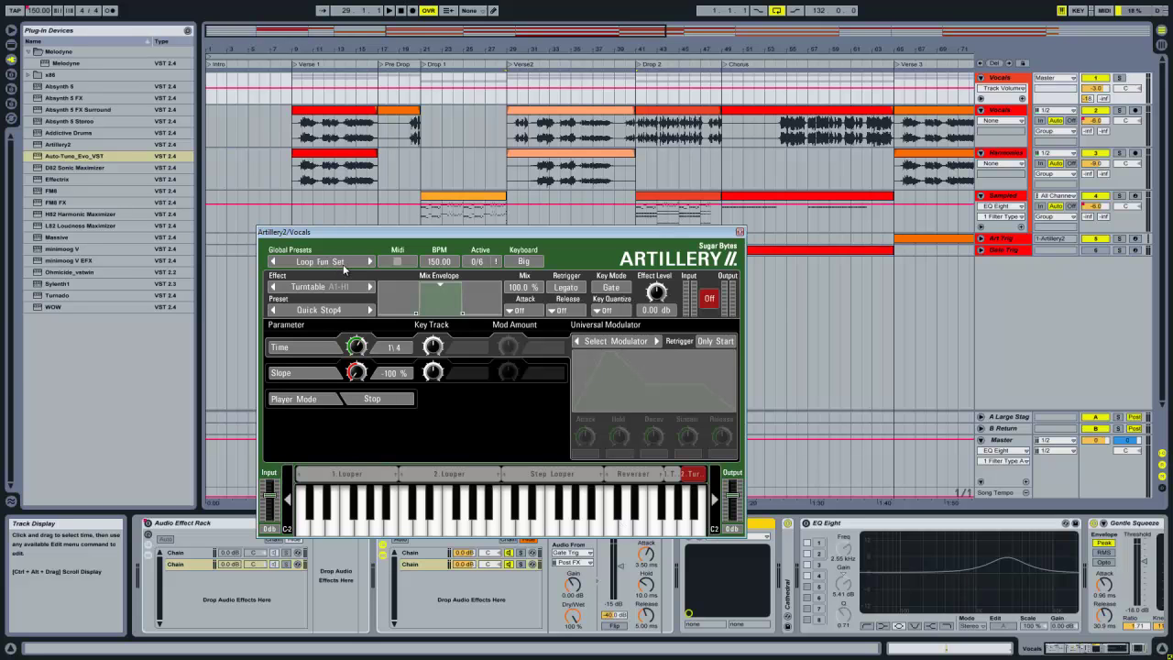
# Step: Play from the Drop 2 locator while triggering Artillery2's 1.Looper, 2.Looper and Step Looper keys, and stop playback
pyautogui.click(636, 66)
pyautogui.click(388, 10)
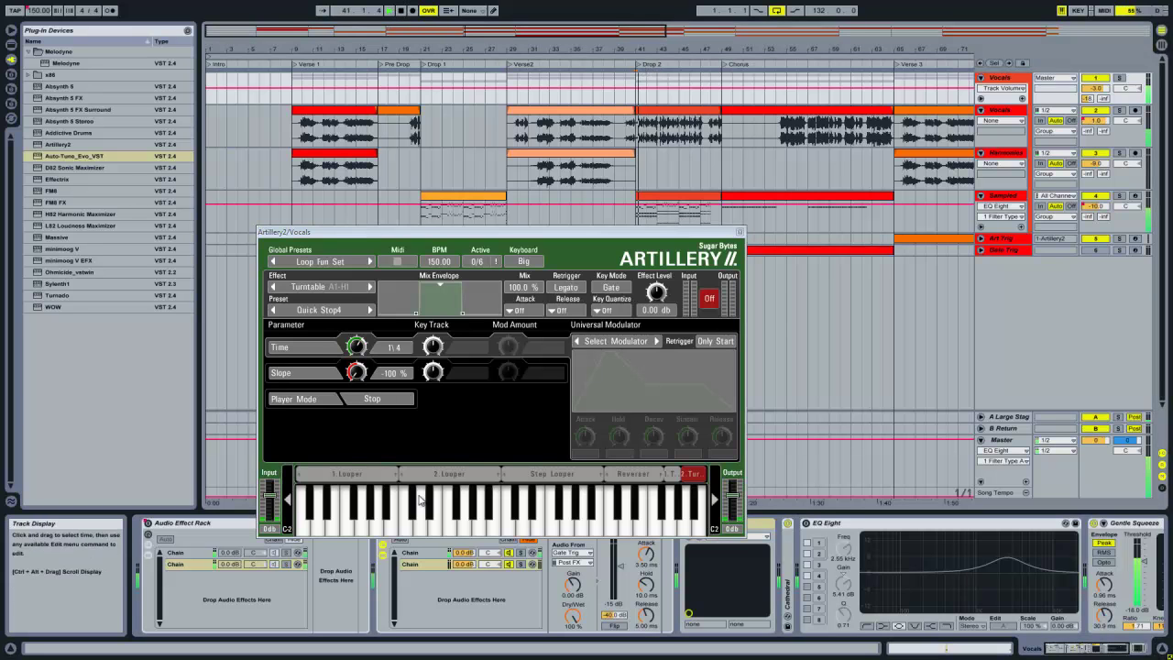
pyautogui.click(422, 529)
pyautogui.click(348, 529)
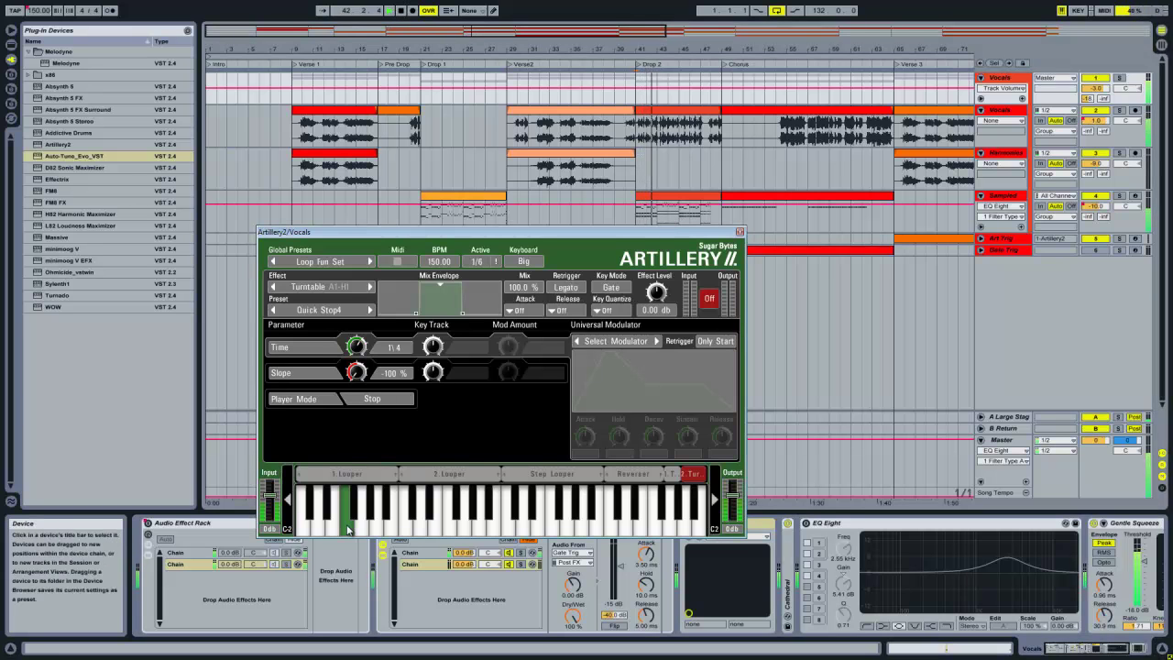
pyautogui.click(434, 529)
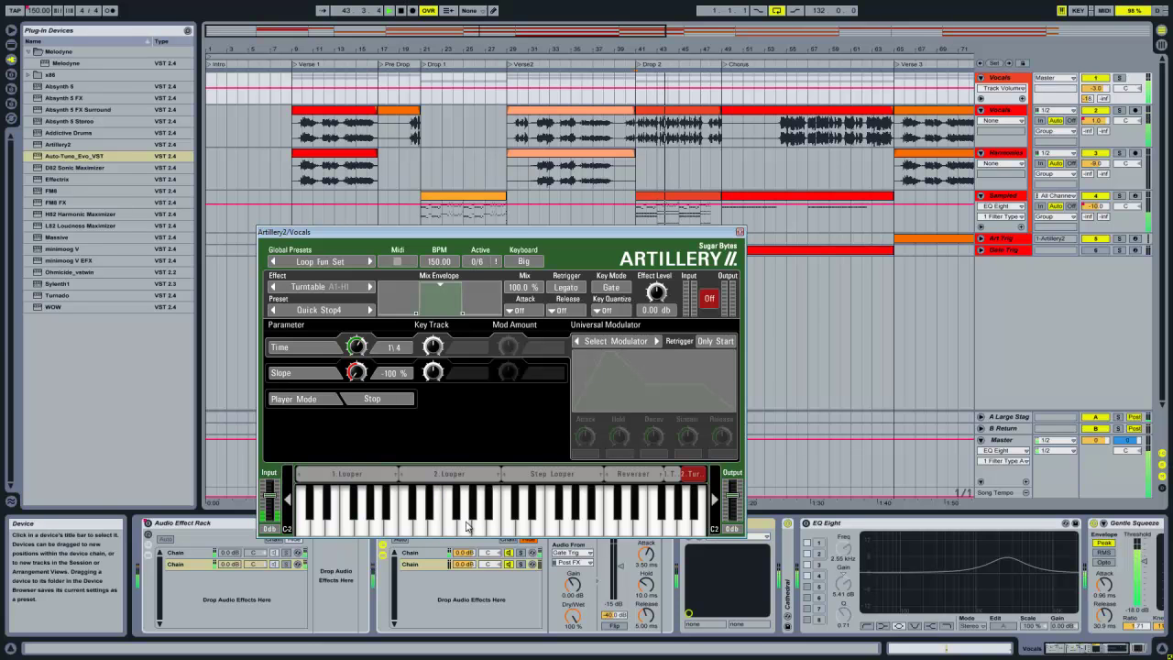
pyautogui.click(464, 527)
pyautogui.click(561, 522)
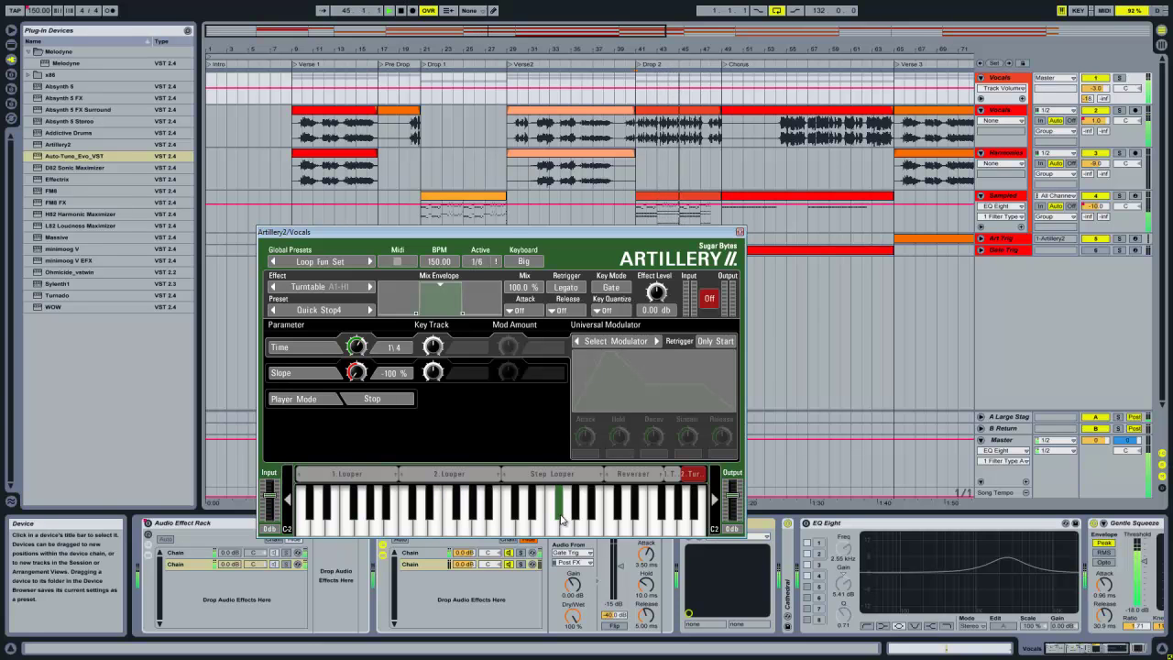
pyautogui.click(399, 11)
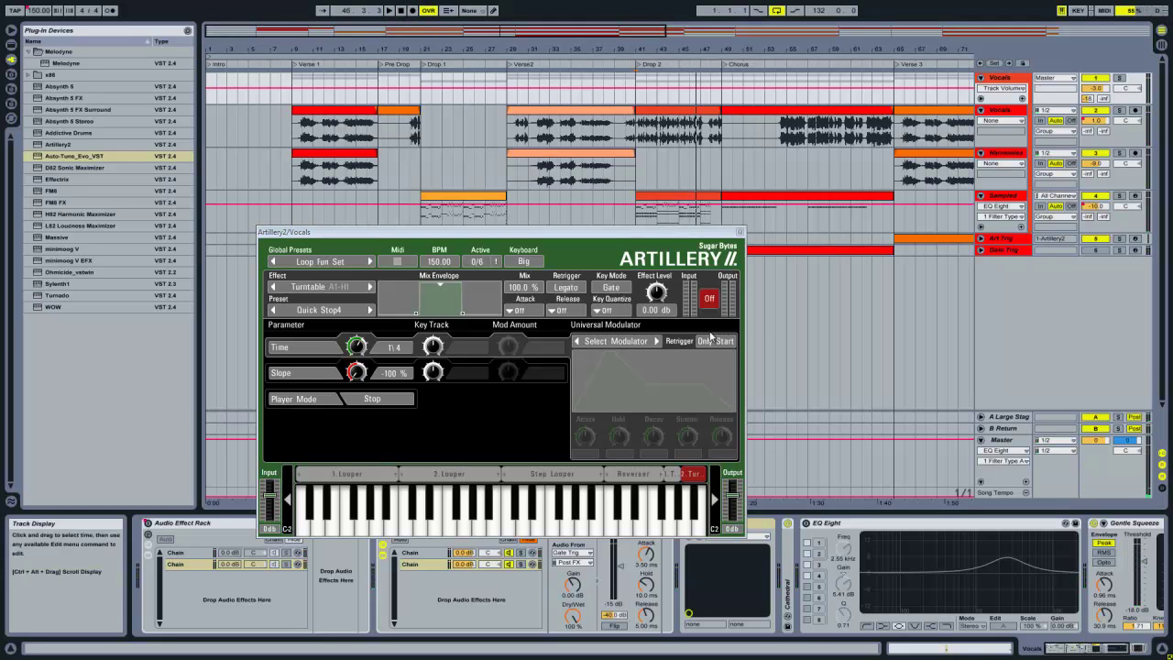
# Step: Display all the trigger notes in Art Trig's Verse2 clip, and play the Verse2 section through its end
pyautogui.moveTo(641, 230); pyautogui.dragTo(434, 251)
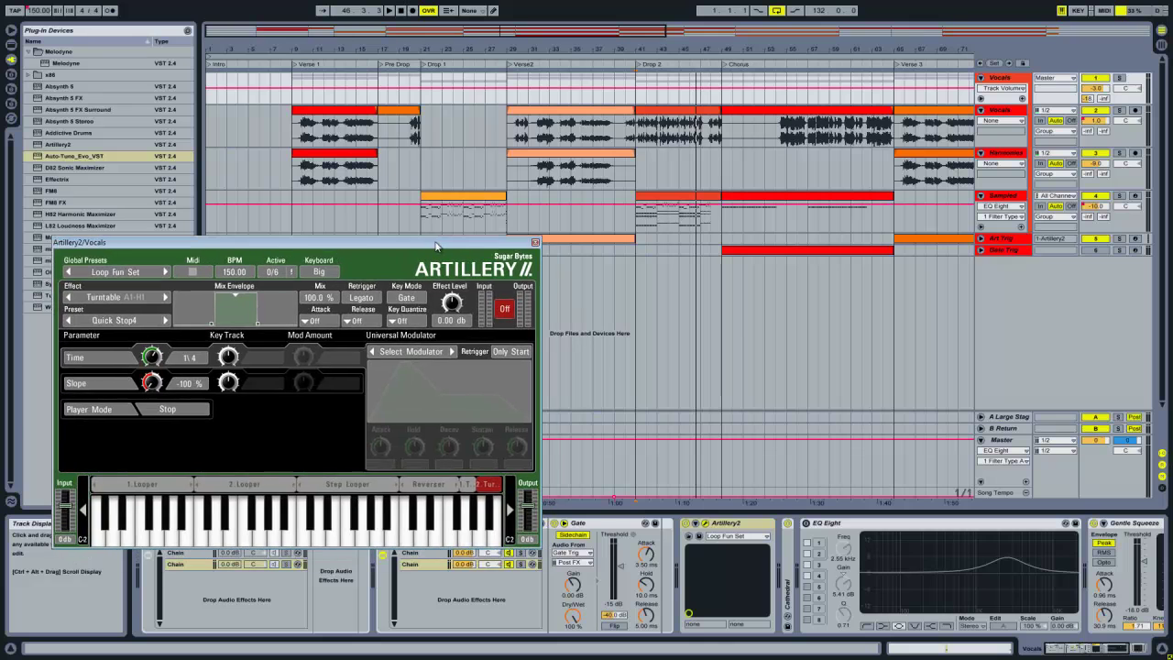
pyautogui.doubleClick(606, 236)
pyautogui.press('-')
pyautogui.press('-')
pyautogui.press('-')
pyautogui.press('-')
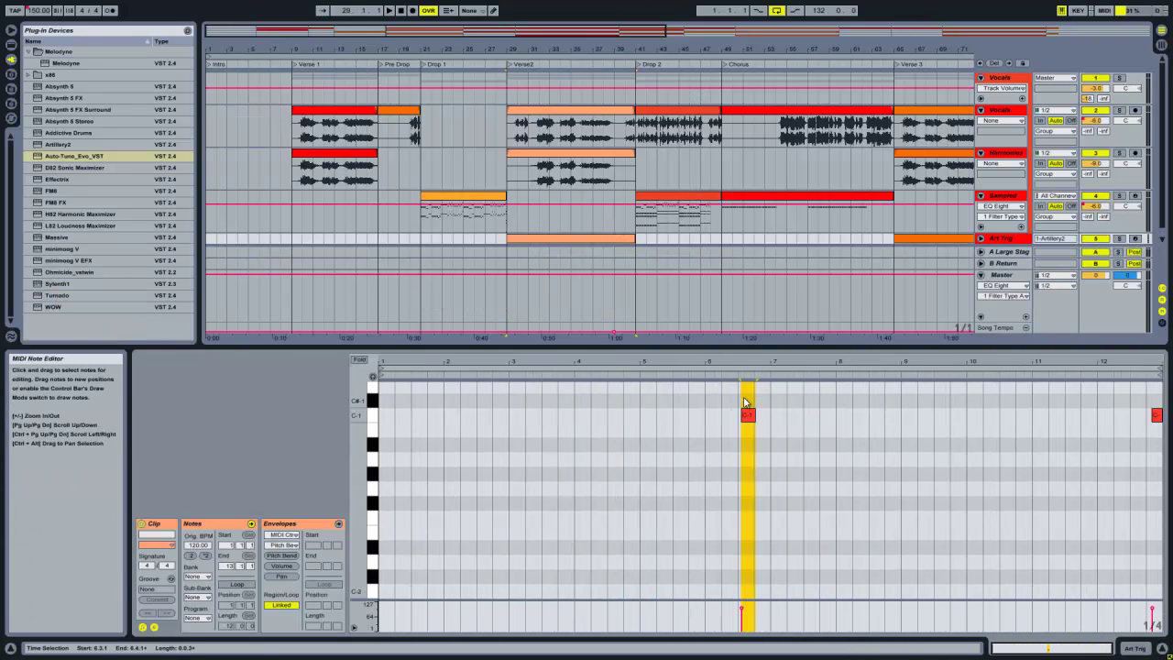
pyautogui.click(550, 64)
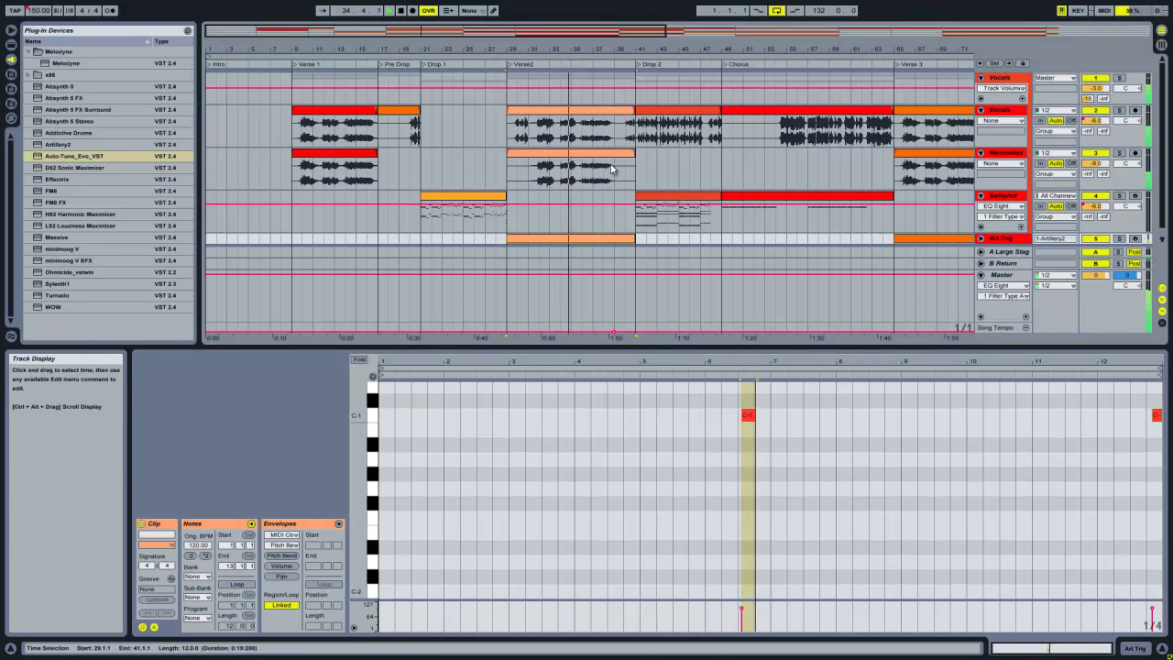
pyautogui.click(626, 64)
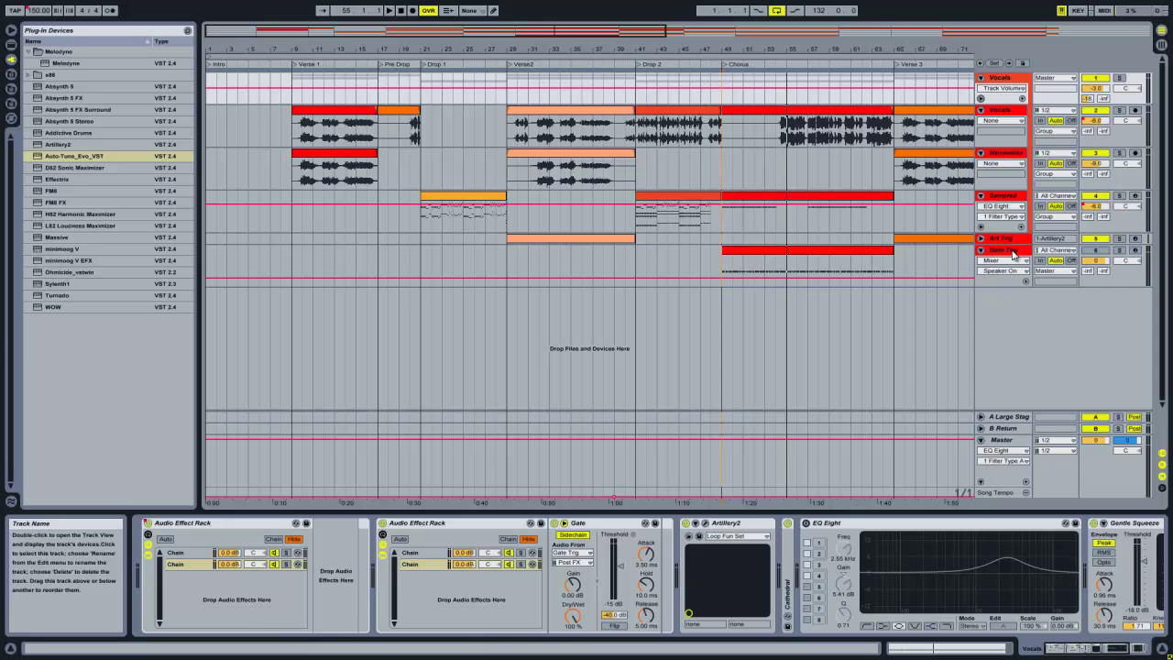
# Step: Listen to the Gate Trig track in solo from the Chorus locator, and turn its solo off
pyautogui.click(1013, 253)
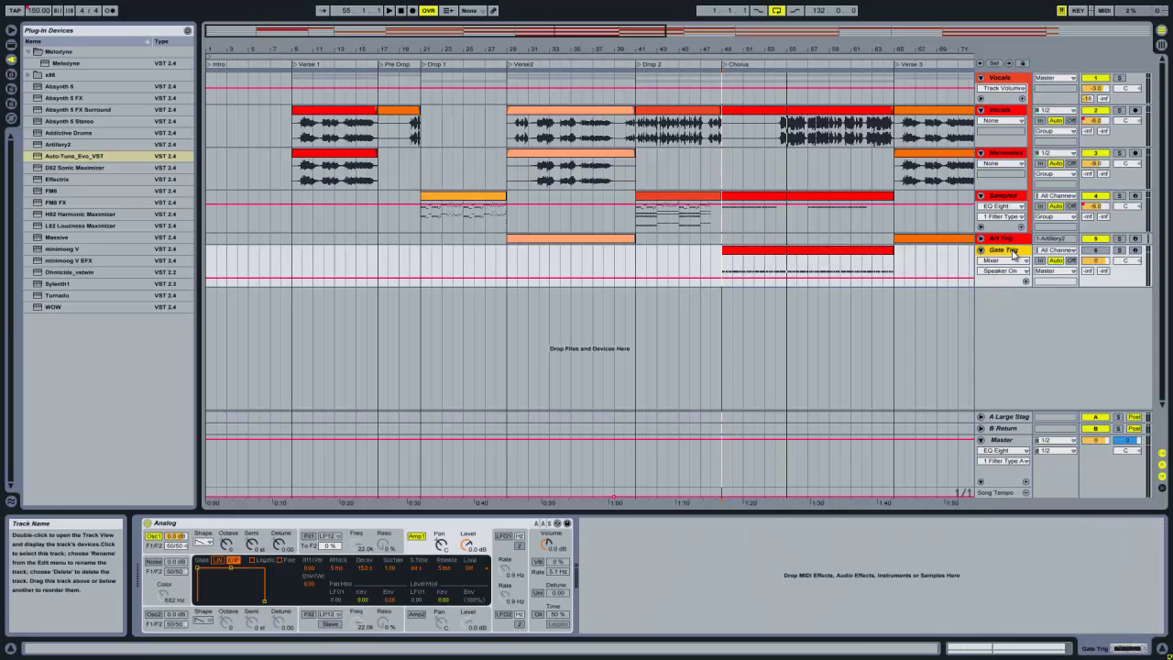
pyautogui.click(1118, 249)
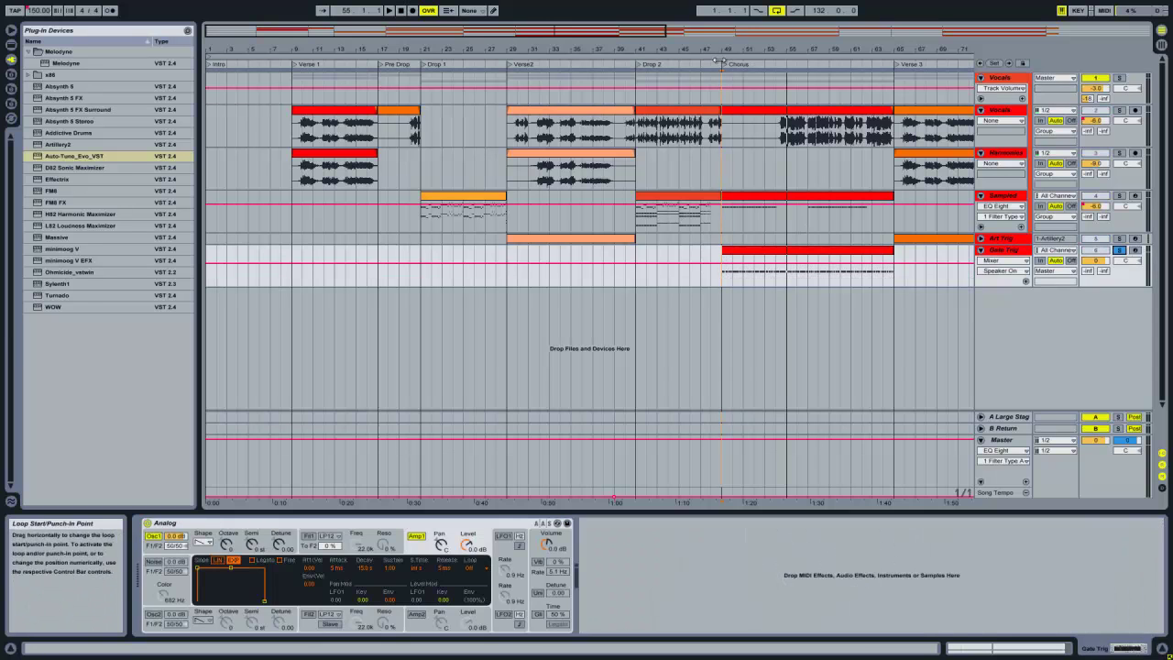
pyautogui.click(725, 65)
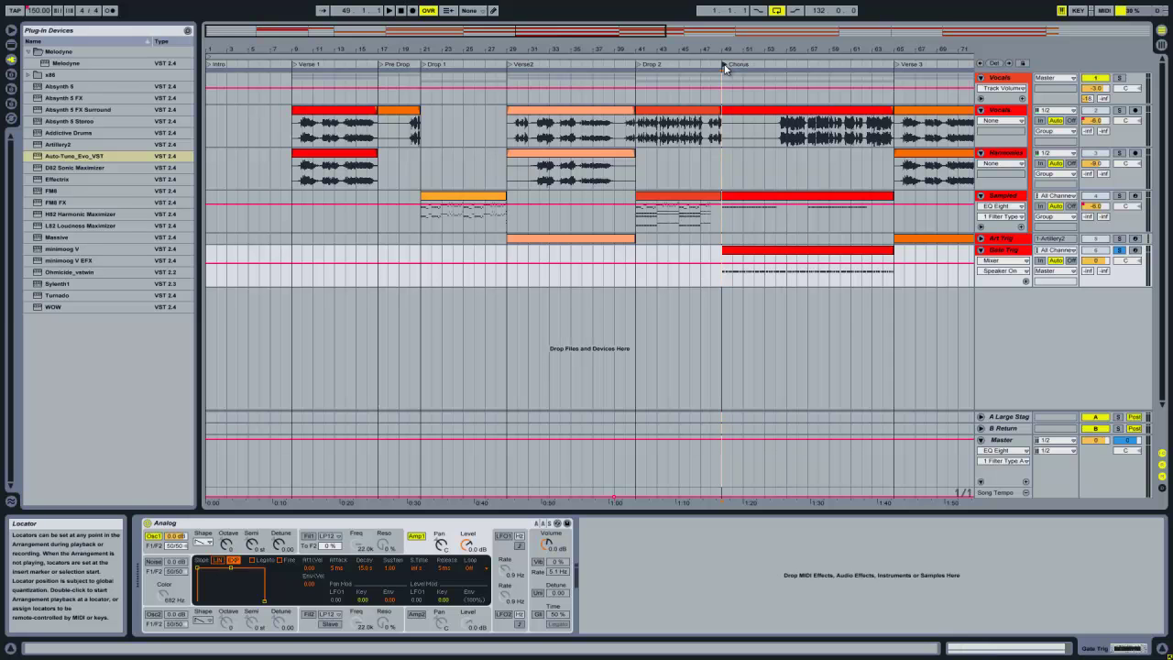
pyautogui.click(389, 10)
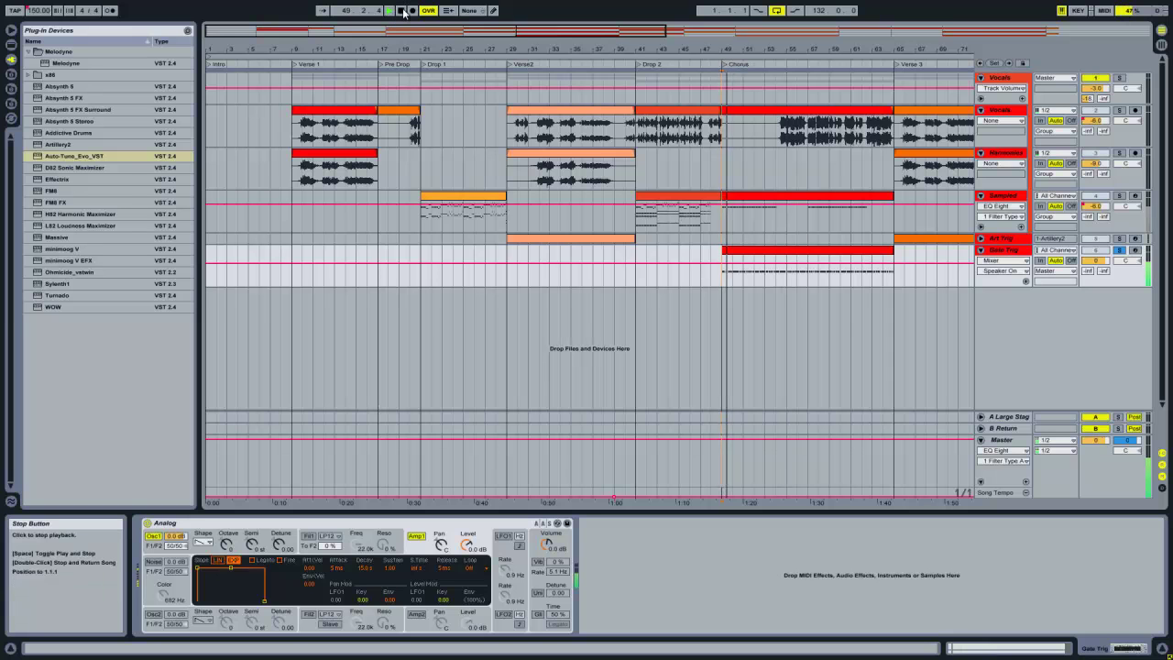
pyautogui.click(403, 12)
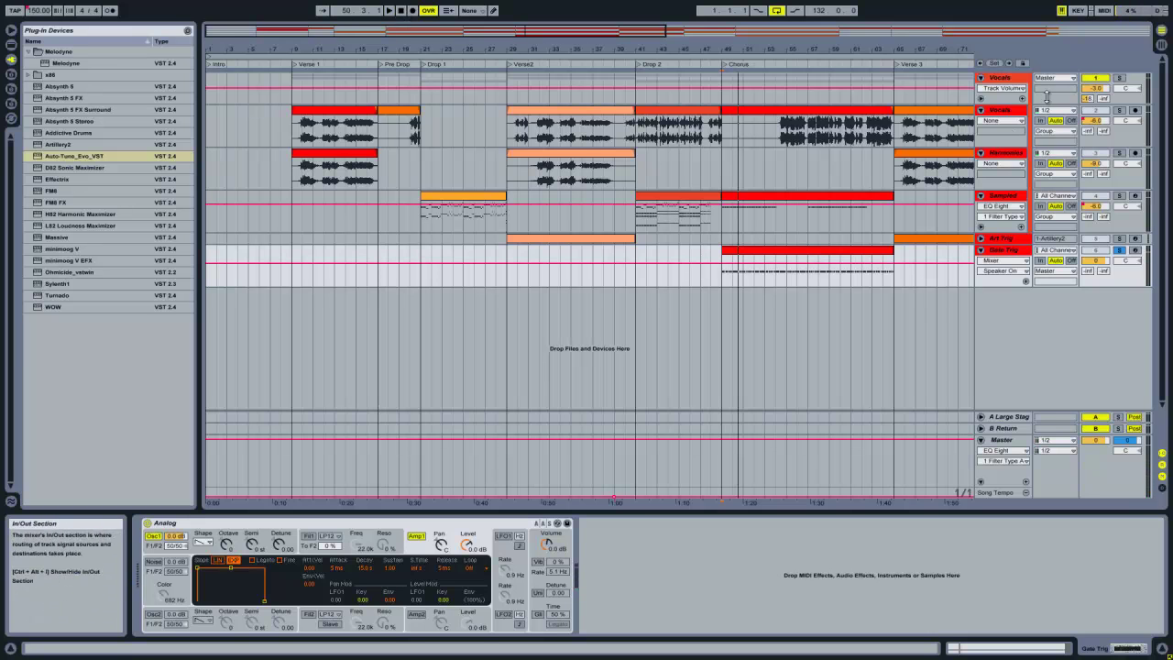
pyautogui.click(1120, 251)
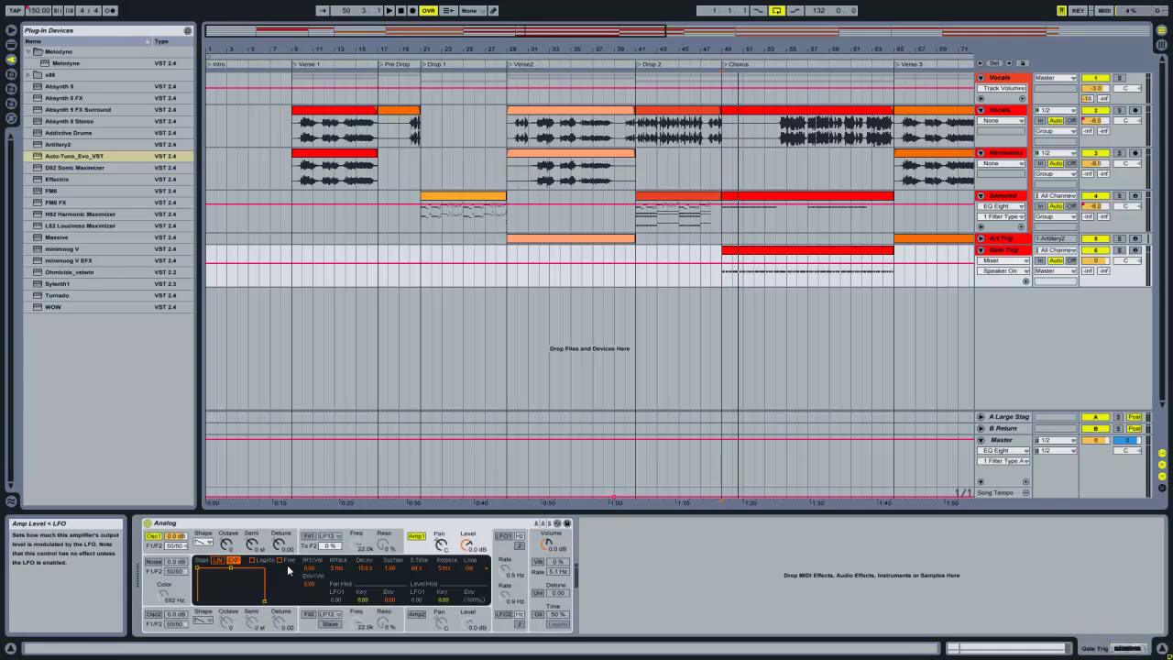
# Step: Examine the release and sustain of the Analog amp envelope on Gate Trig, and deactivate the track
pyautogui.click(442, 572)
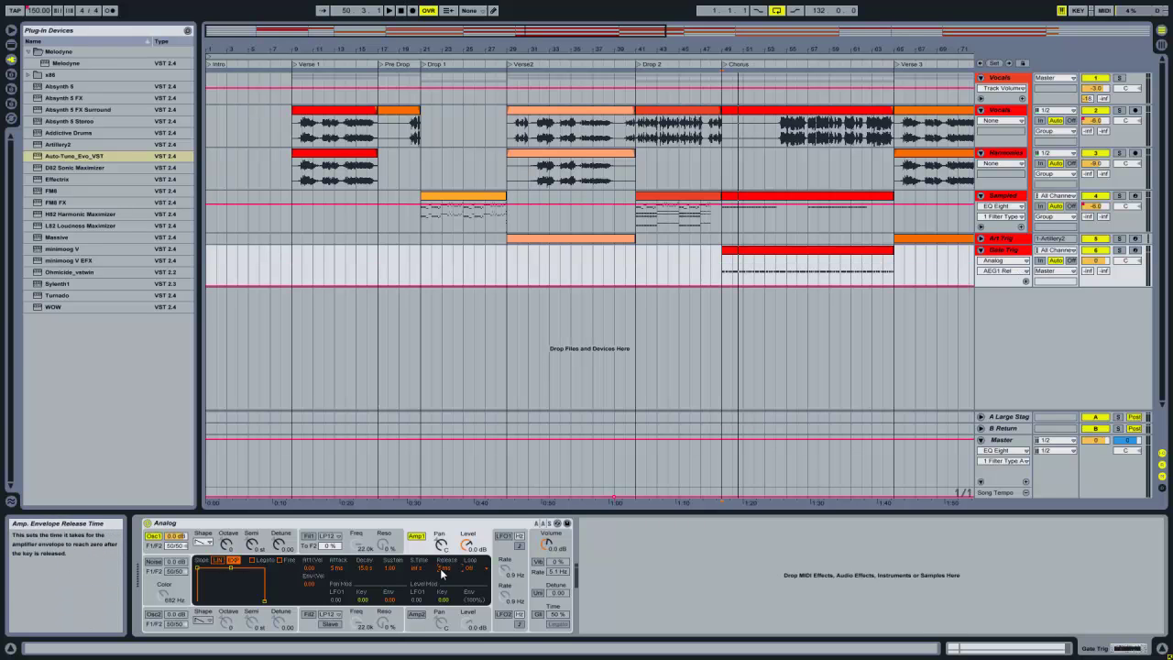
pyautogui.click(391, 569)
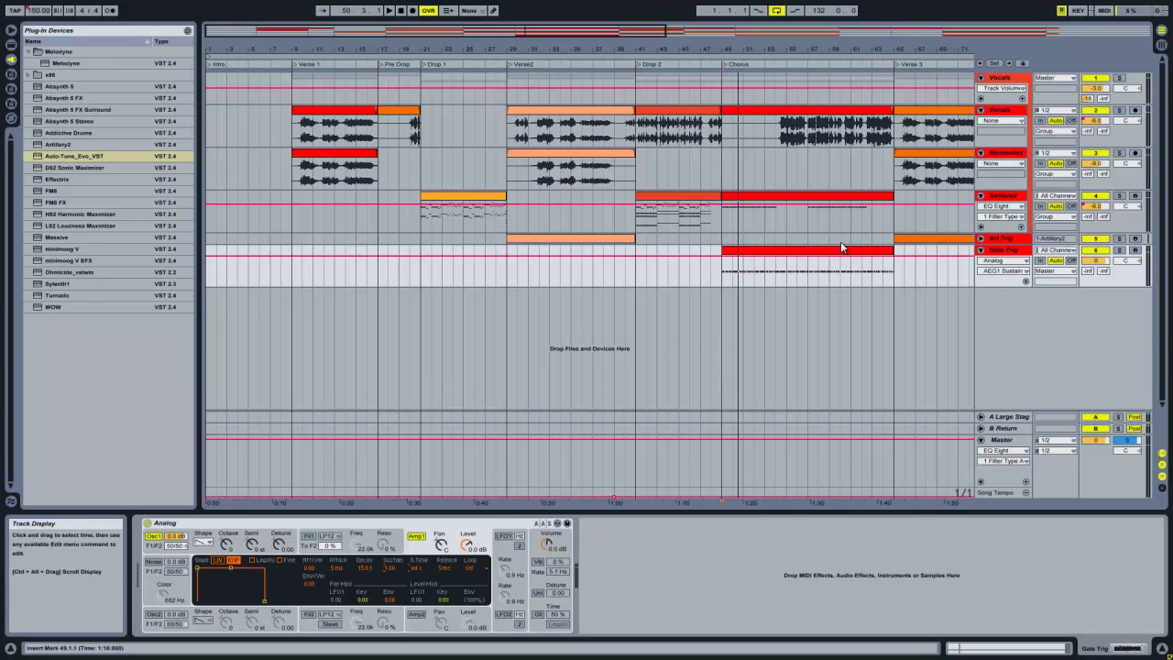
pyautogui.click(1095, 249)
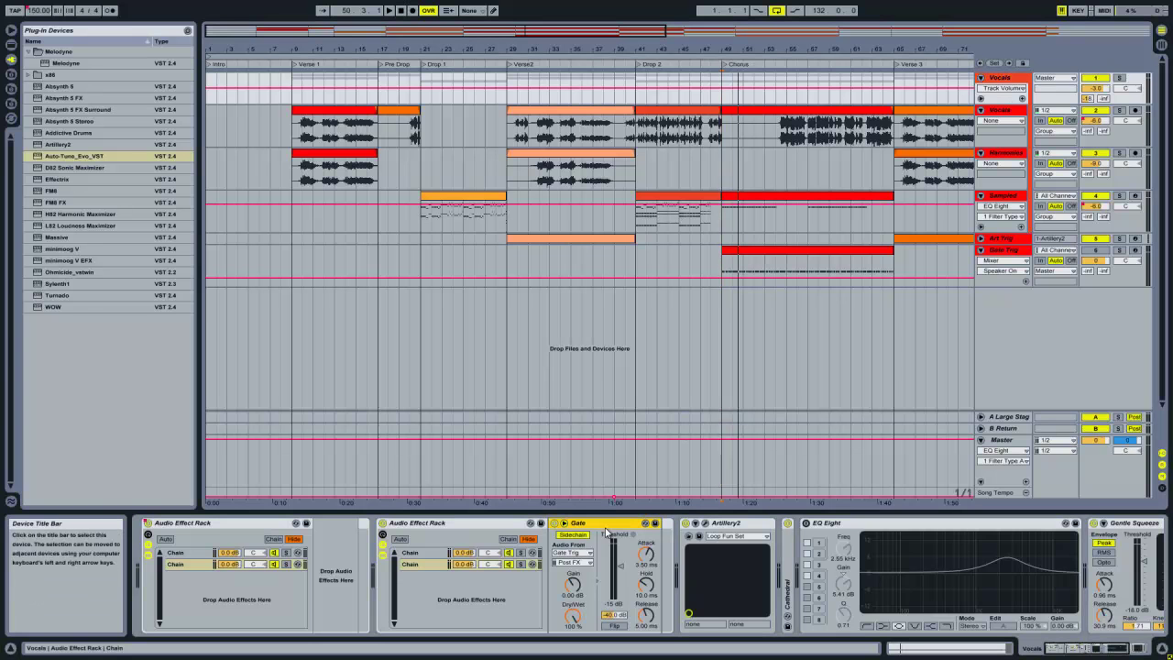
# Step: Review the sidechain source choices of the Gate on the Vocals group, keeping Gate Trig
pyautogui.click(588, 554)
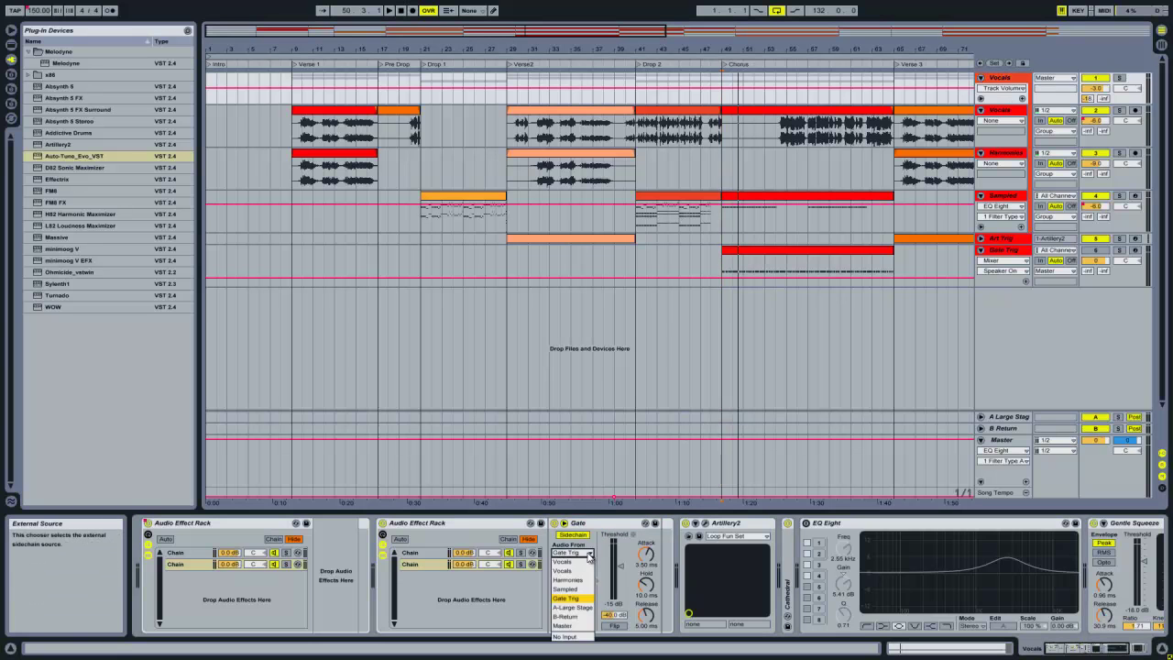
pyautogui.click(589, 555)
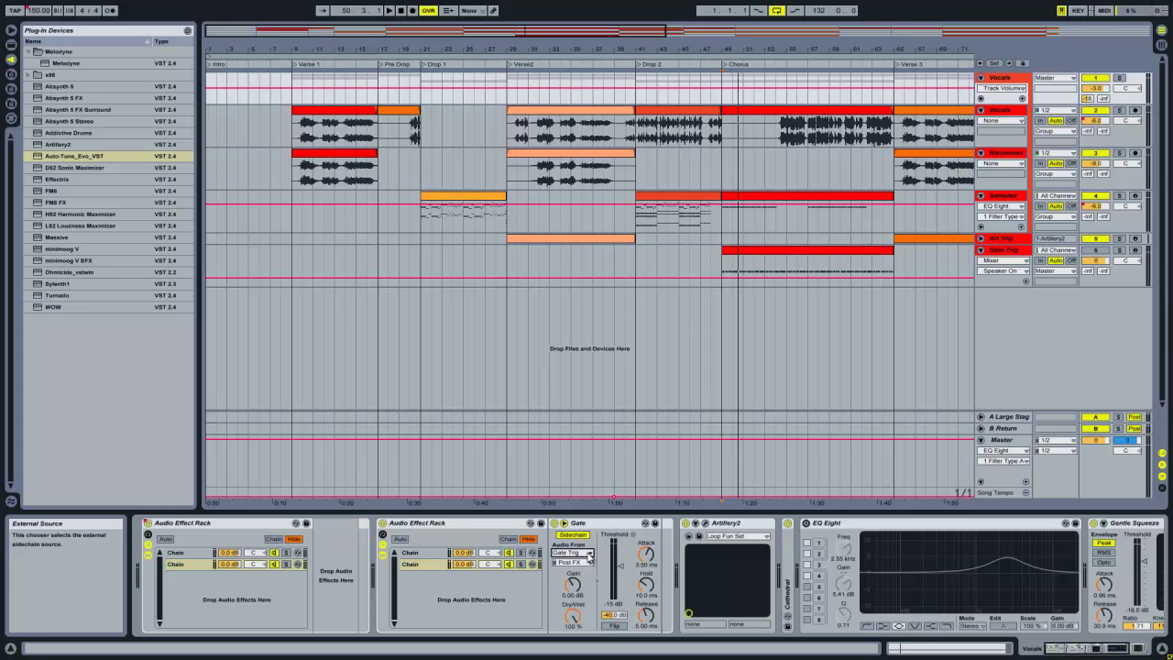
# Step: Compare the devices in the two chains of the second Audio Effect Rack, and display its chain select zones
pyautogui.click(428, 554)
pyautogui.click(410, 563)
pyautogui.click(428, 553)
pyautogui.click(430, 564)
pyautogui.click(427, 554)
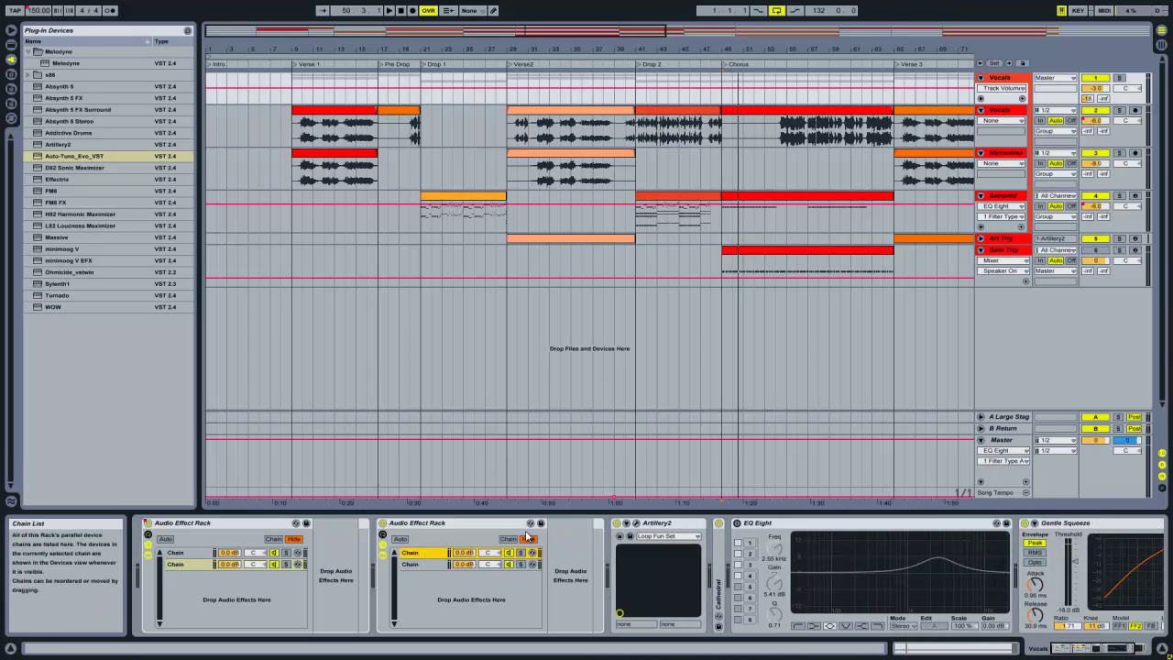
pyautogui.click(423, 566)
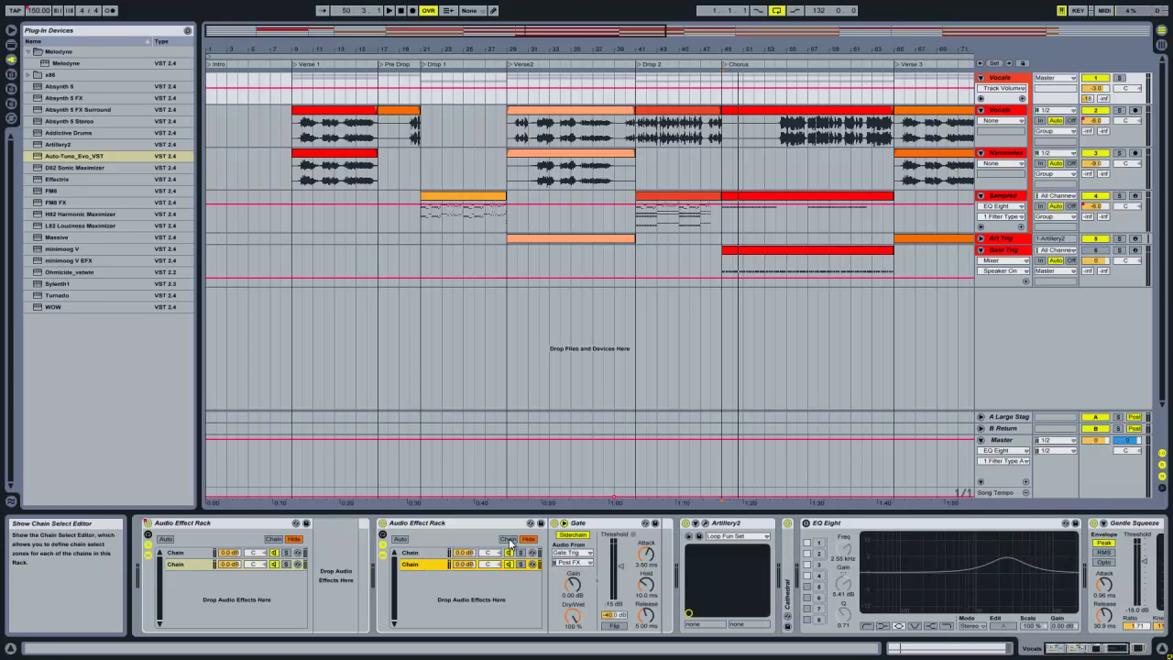
pyautogui.click(509, 540)
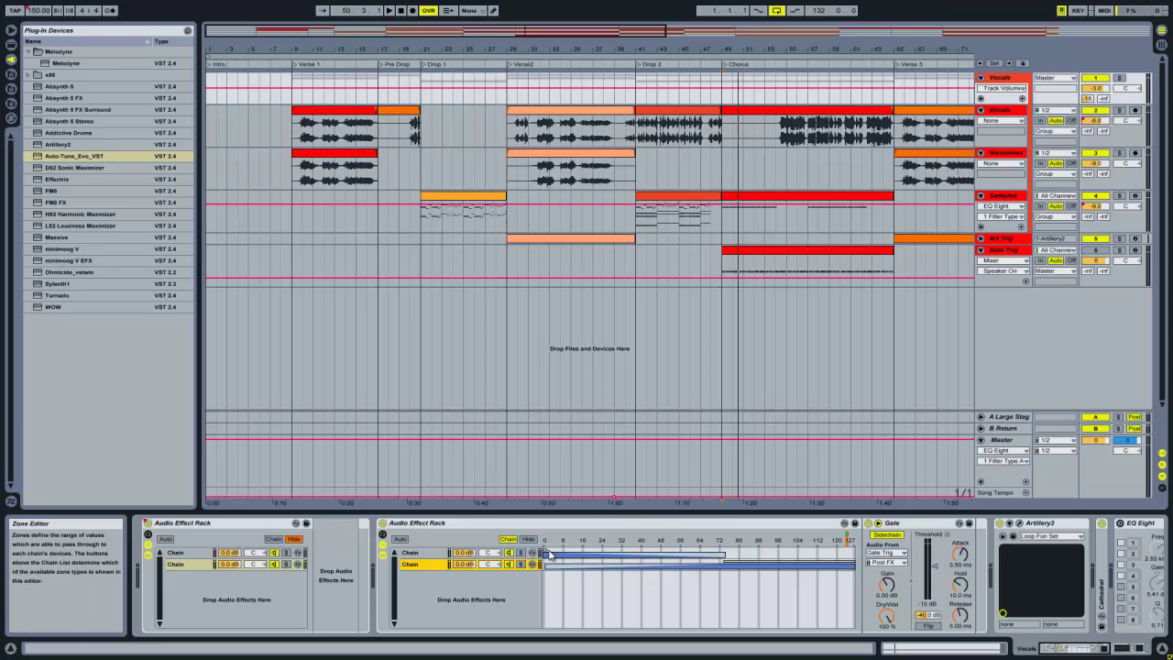
pyautogui.click(763, 481)
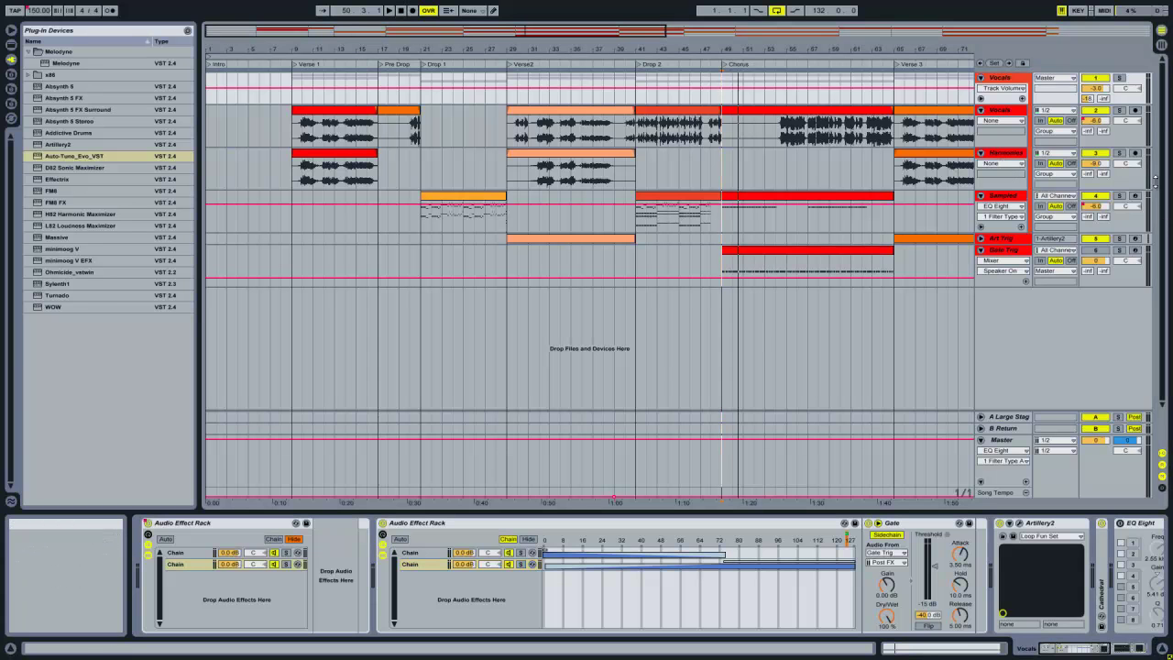
# Step: Expand the Vocals group's automation lanes, and play the chain selector automation from the Chorus locator
pyautogui.click(981, 98)
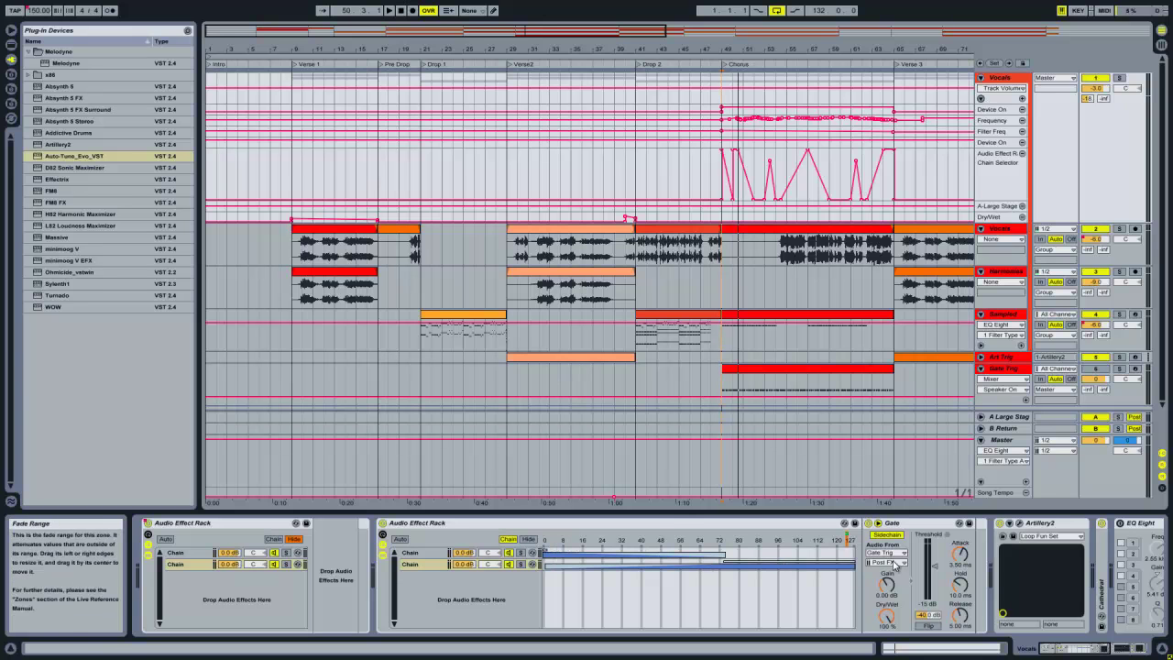
pyautogui.click(726, 64)
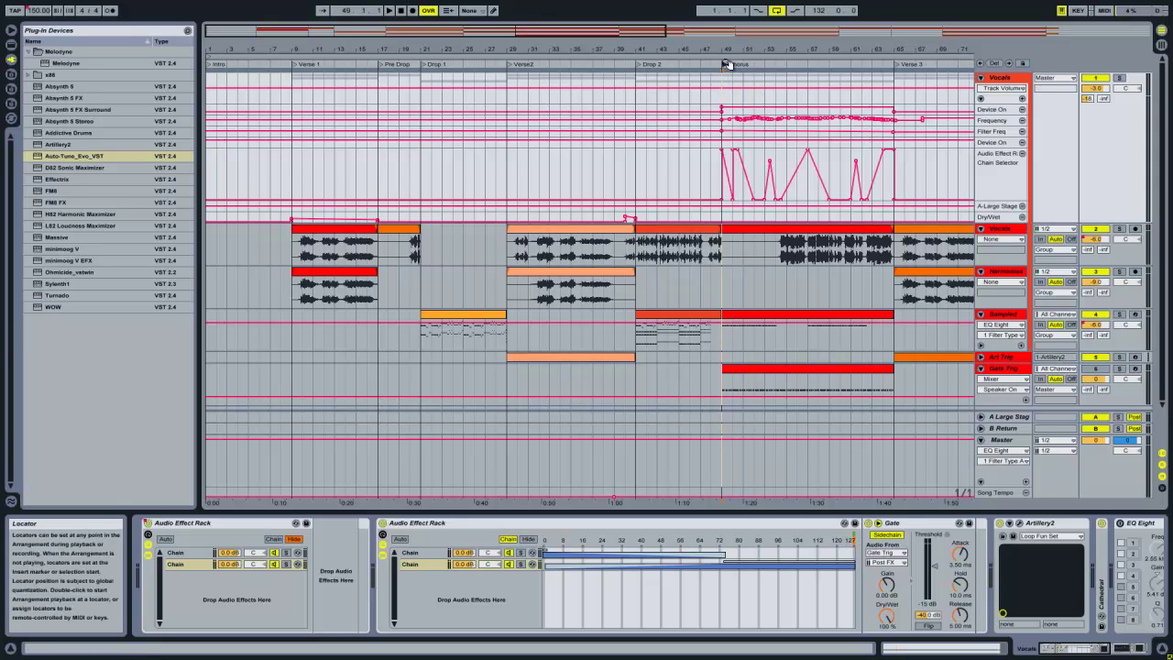
pyautogui.press('space')
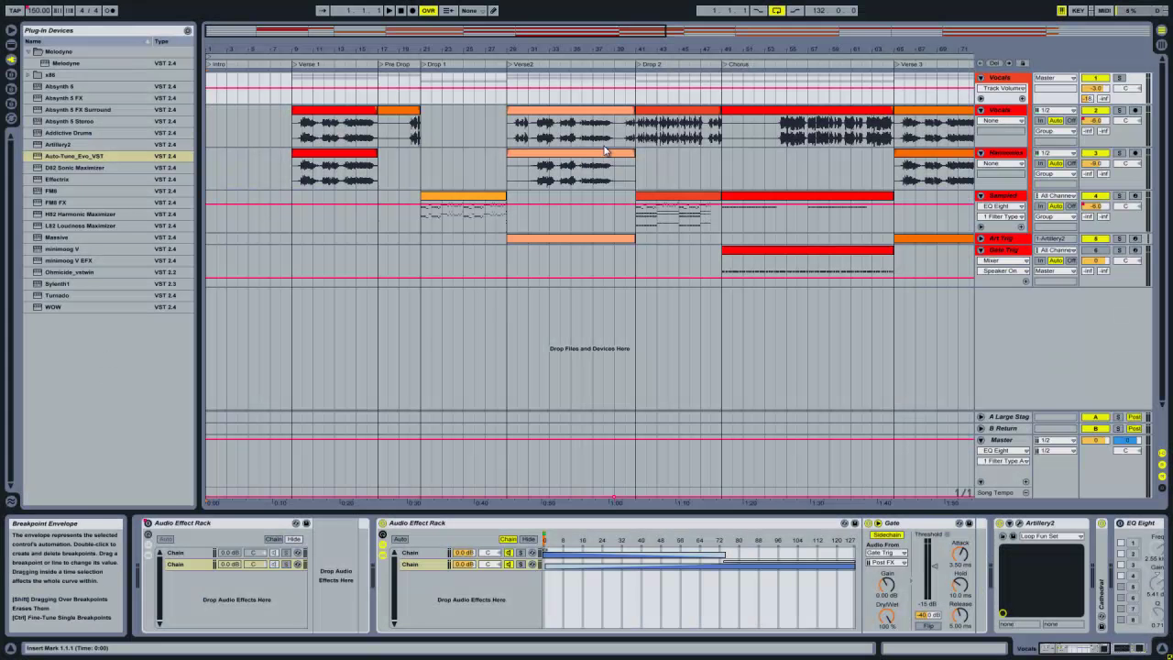
# Step: Insert a new MIDI track below the Gate Trig track
pyautogui.rightClick(1003, 320)
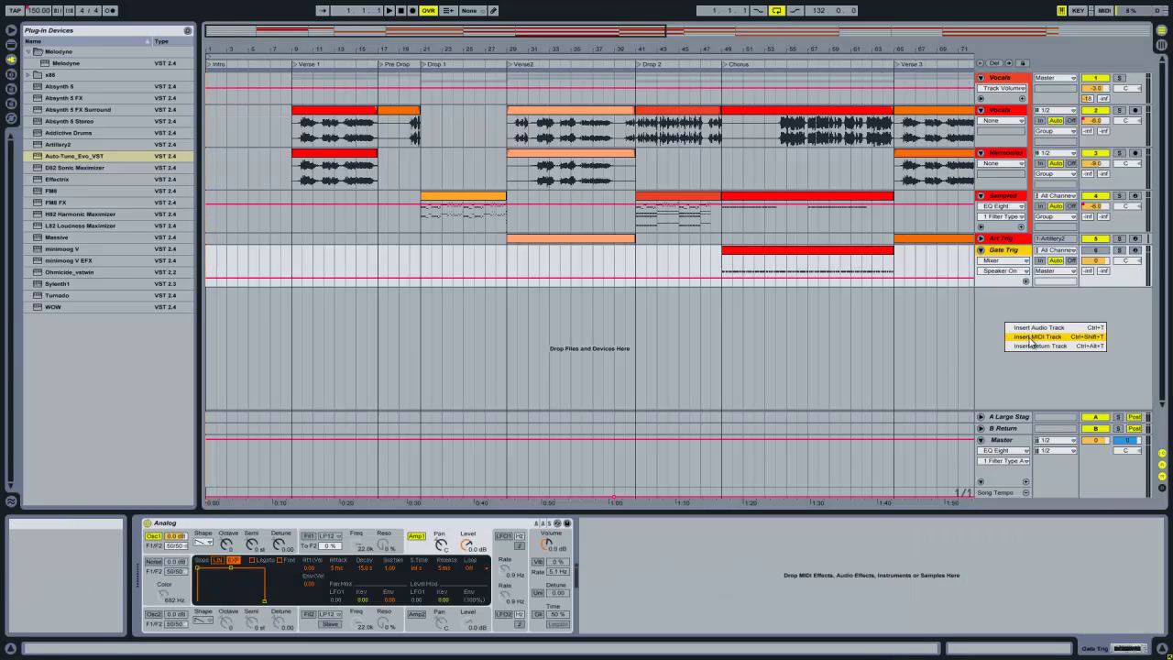
pyautogui.click(1036, 336)
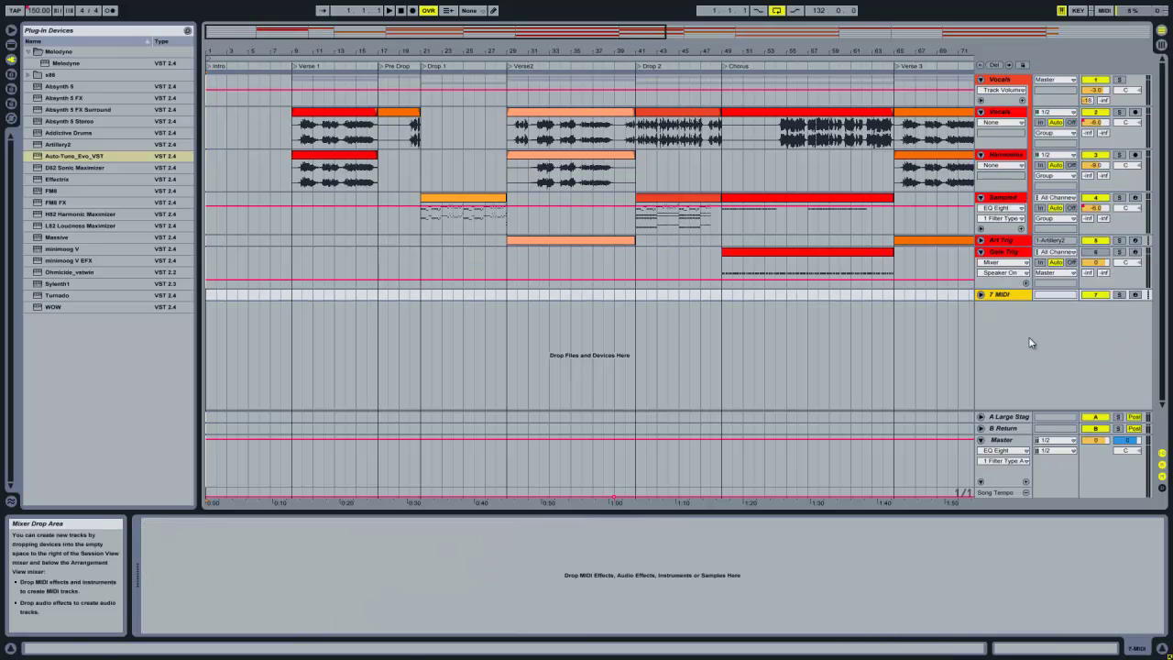
# Step: Audition the Verse2 vocals and harmonies from around bars 36 and 37 to find a phrase for sampling
pyautogui.click(586, 139)
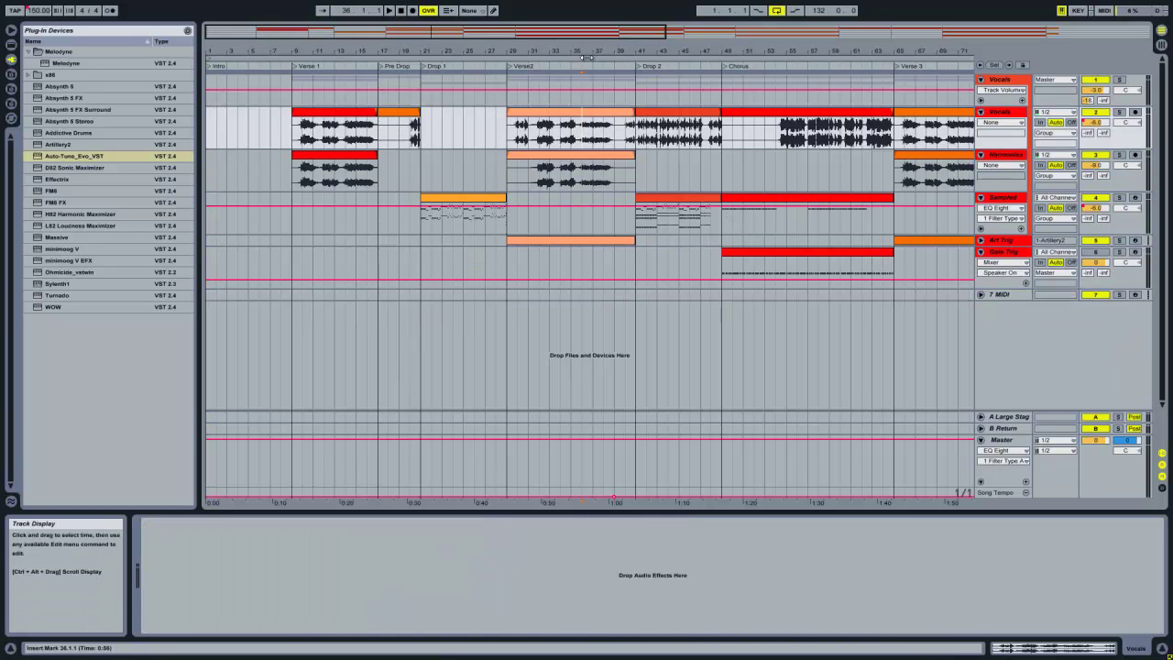
pyautogui.click(394, 12)
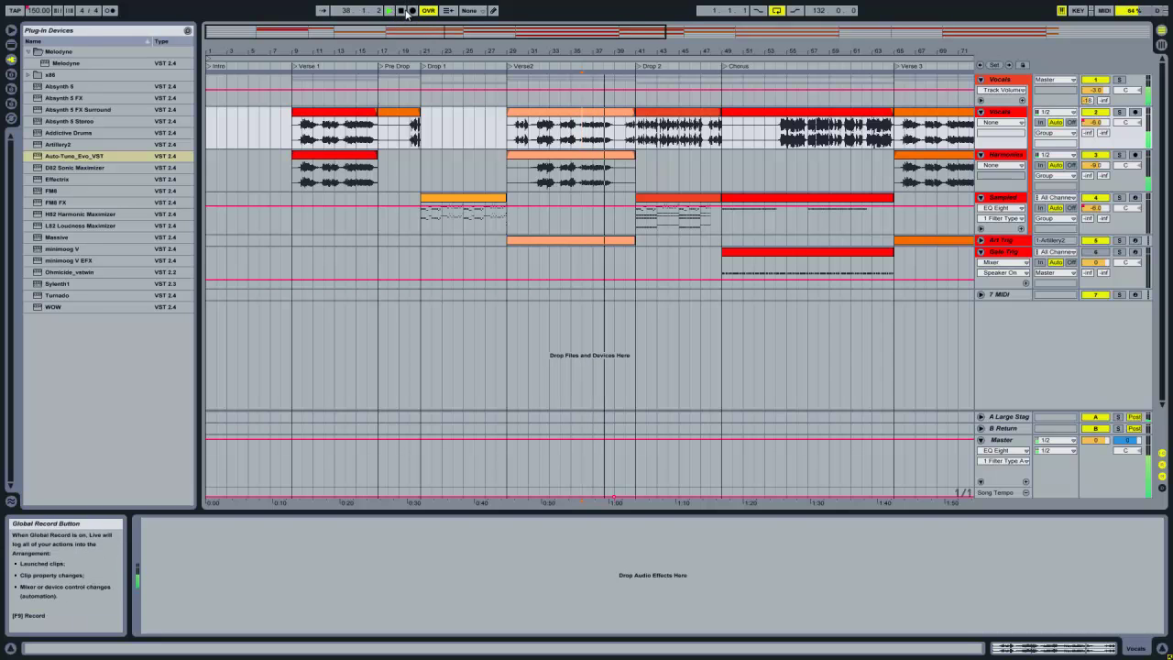
pyautogui.click(406, 12)
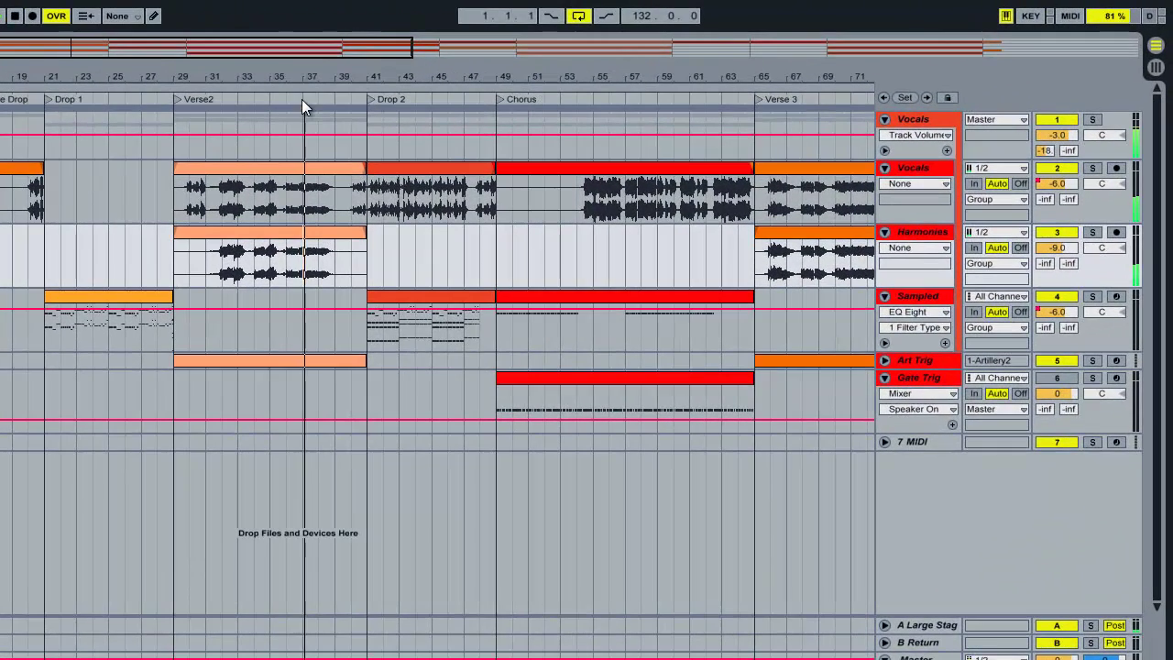
pyautogui.click(304, 108)
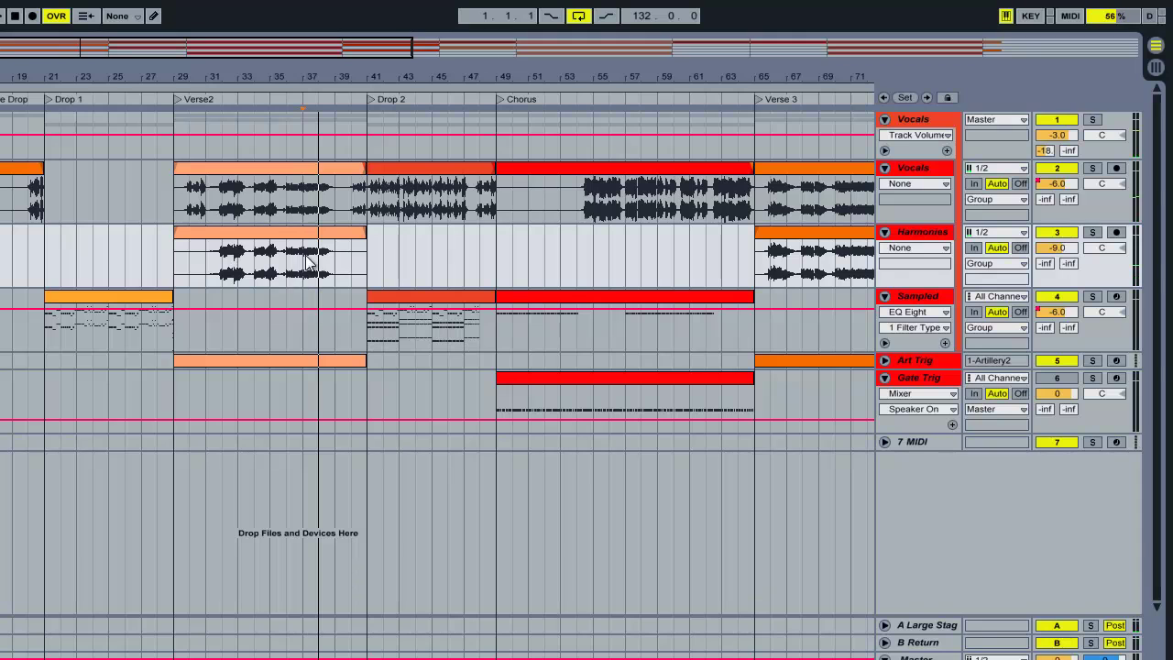
pyautogui.press('space')
# Step: Load bars 37 to 39 of the Verse2 harmonies clip into a Simpler on the new MIDI track
pyautogui.moveTo(311, 276); pyautogui.dragTo(332, 277)
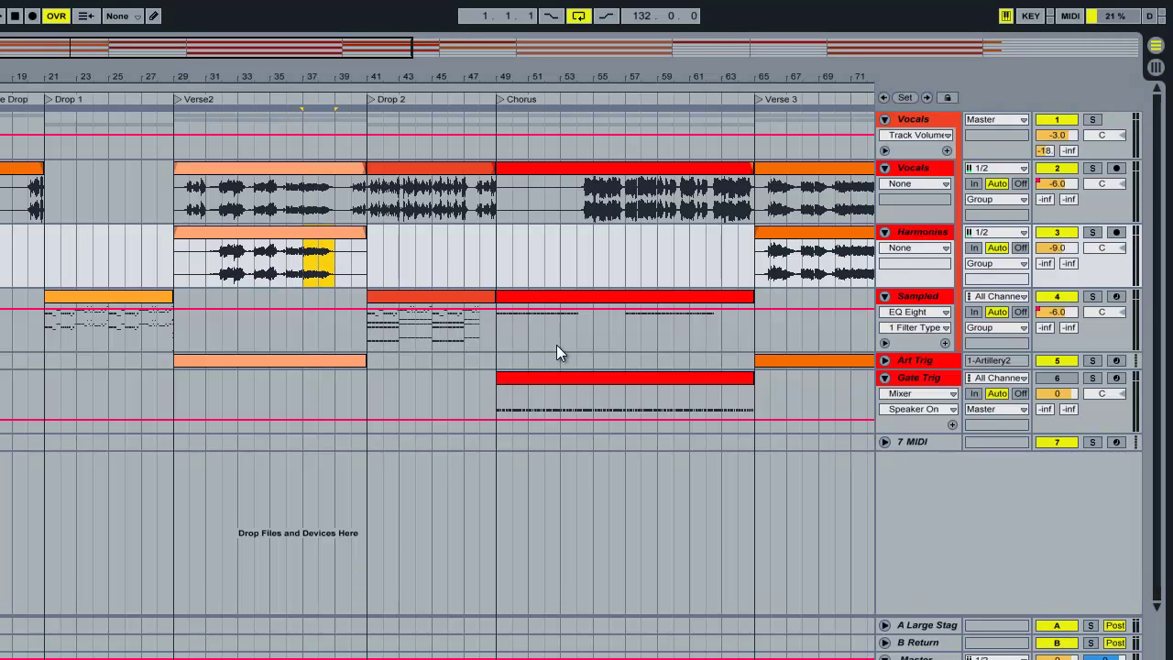
pyautogui.click(921, 439)
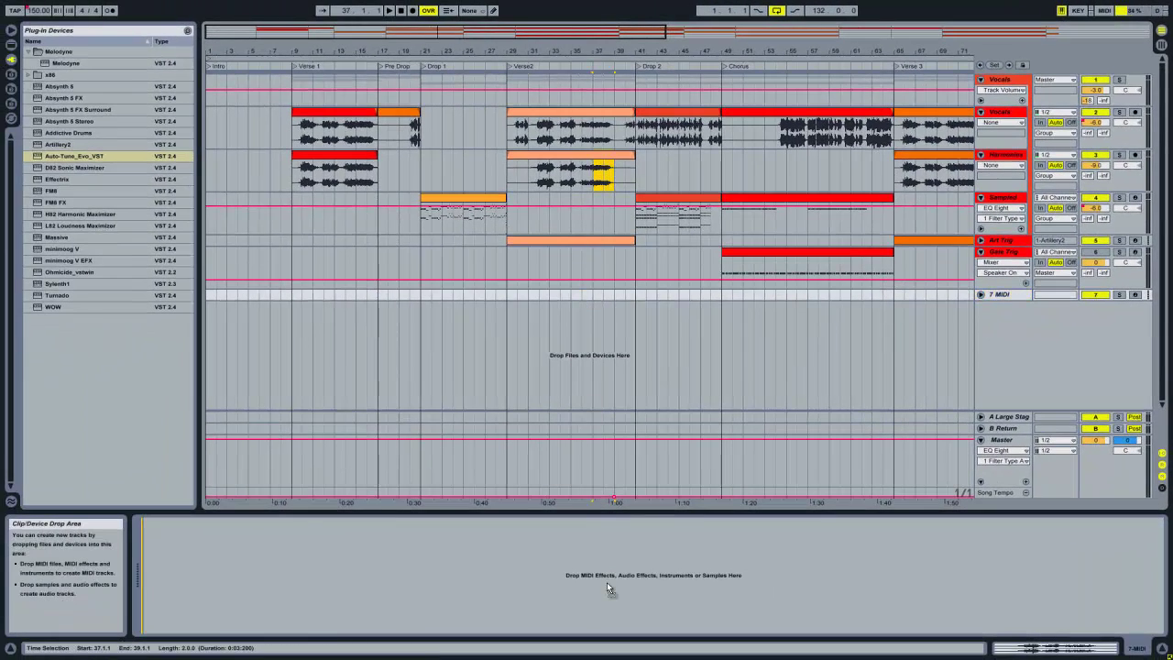
pyautogui.moveTo(606, 582); pyautogui.dragTo(606, 582)
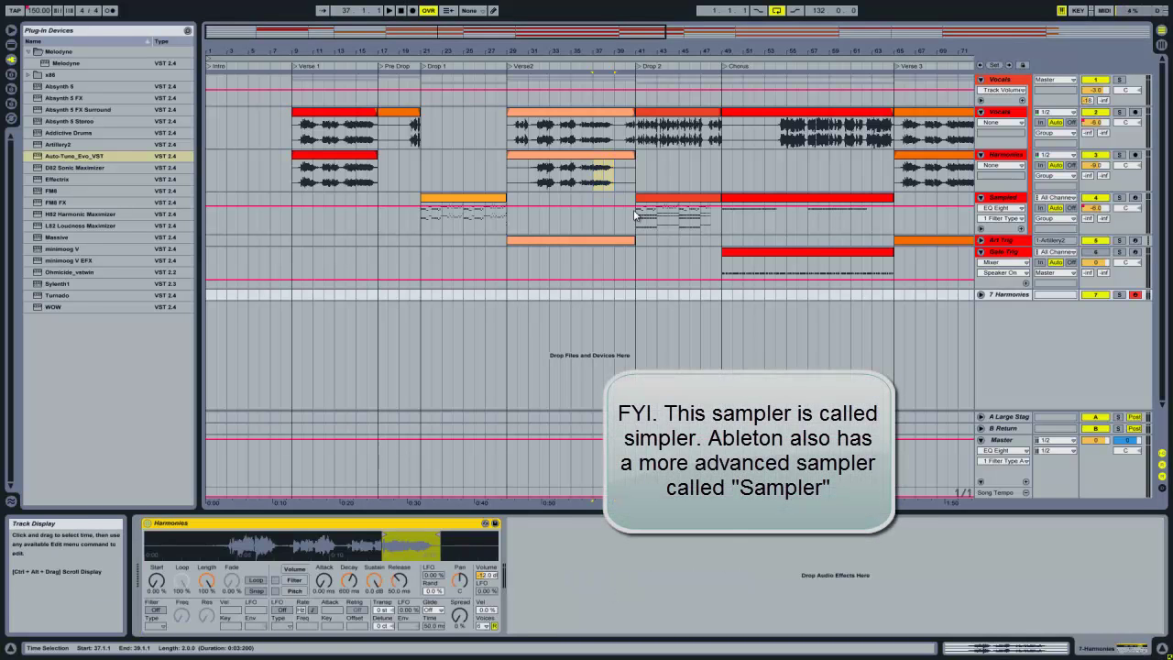
# Step: Create a MIDI clip spanning the Verse2 section, bars 29 to 41, on the new Harmonies track and open its note editor
pyautogui.moveTo(509, 300); pyautogui.dragTo(634, 303)
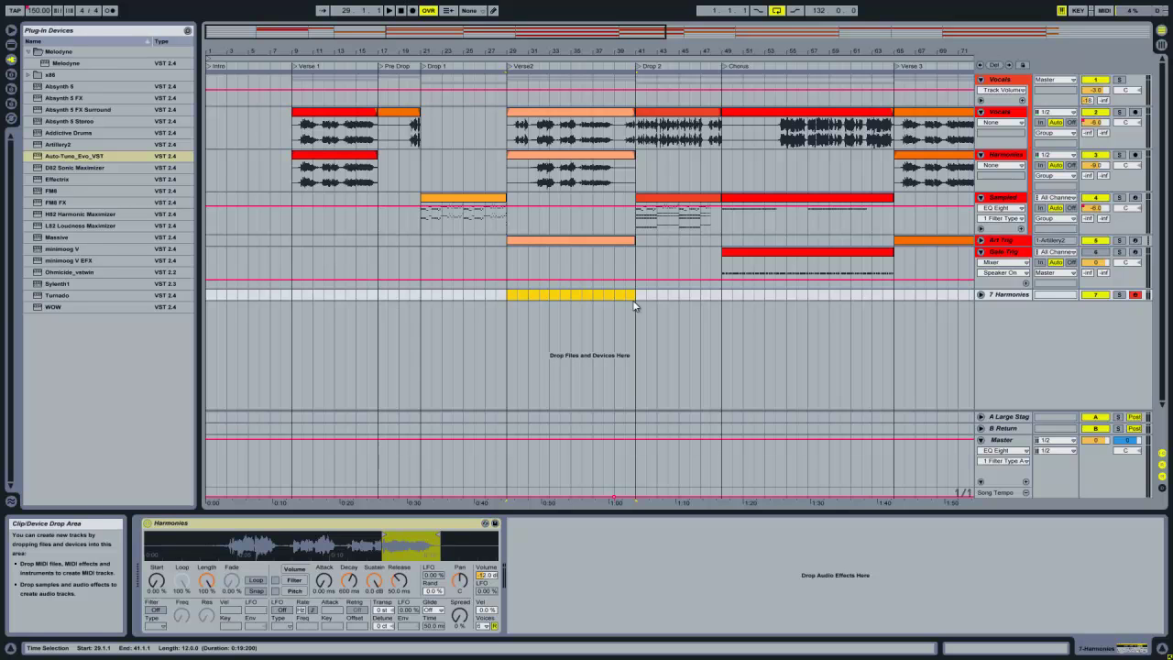
pyautogui.hotkey('ctrl', 'shift', 'm')
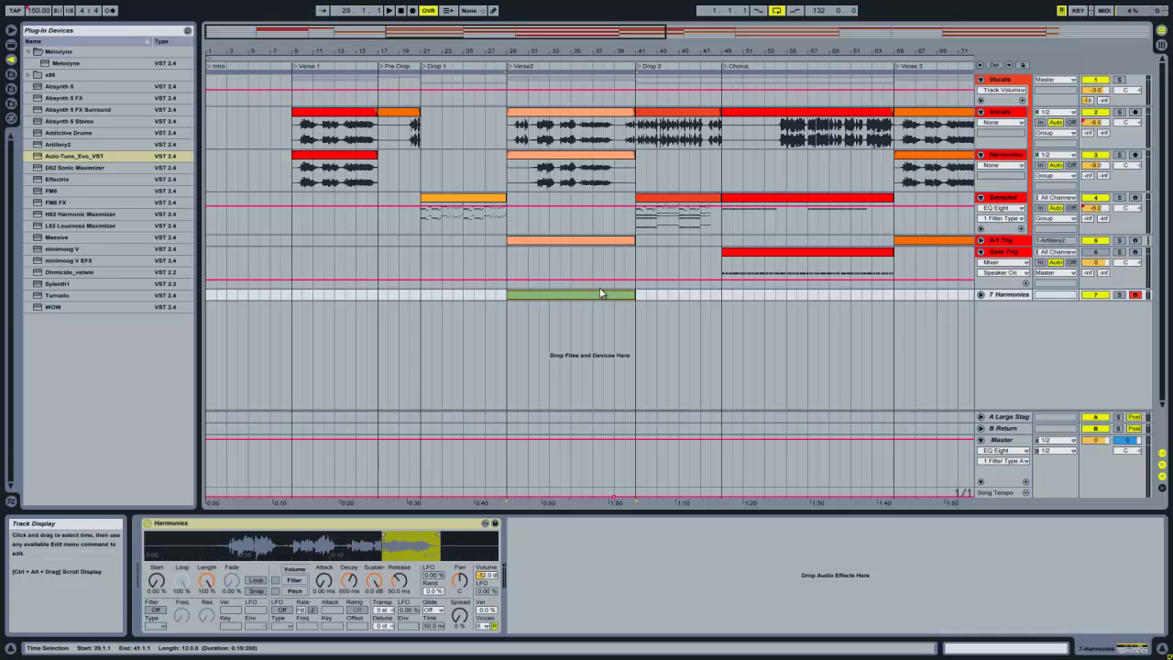
pyautogui.doubleClick(596, 295)
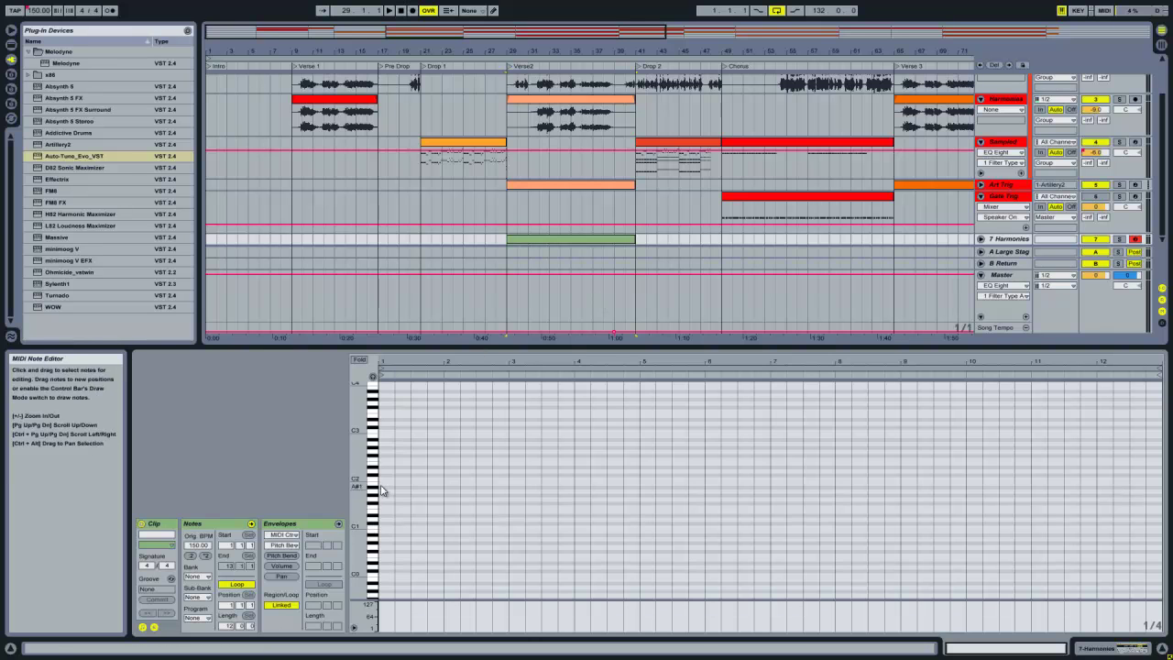
# Step: Draw the melody C3, C3, C3, E3, D3, C3, C3 across the clip's first three bars, with a full-bar first note and a long last note
pyautogui.doubleClick(382, 432)
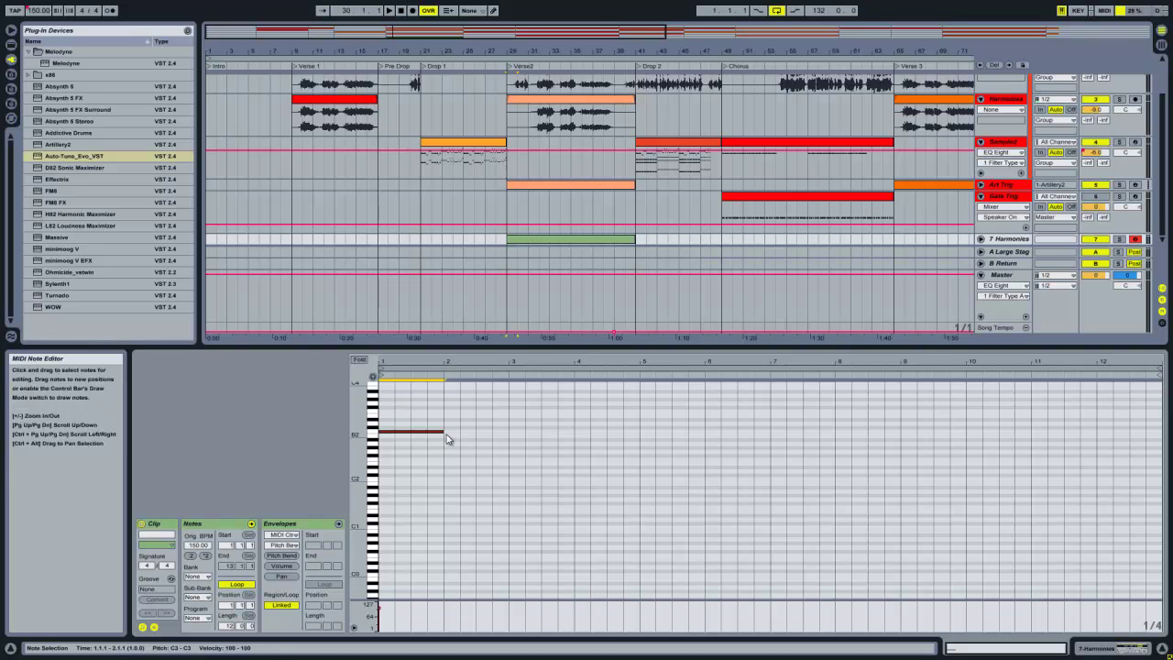
pyautogui.doubleClick(450, 432)
pyautogui.doubleClick(467, 433)
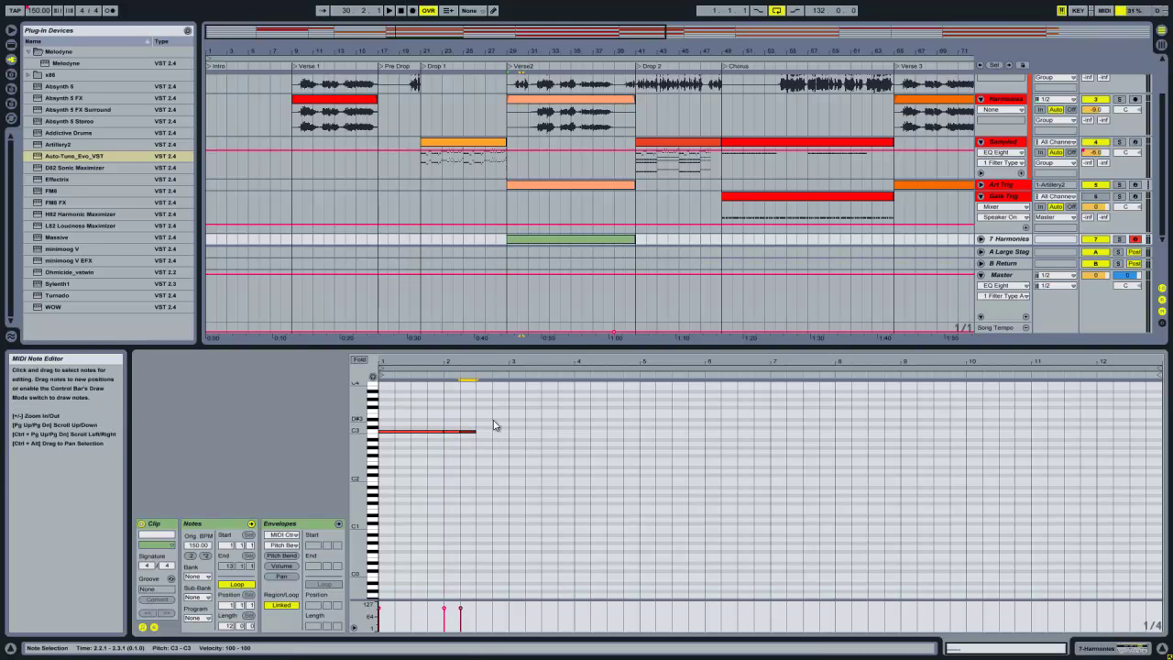
pyautogui.doubleClick(483, 416)
pyautogui.doubleClick(500, 423)
pyautogui.doubleClick(514, 431)
pyautogui.doubleClick(533, 432)
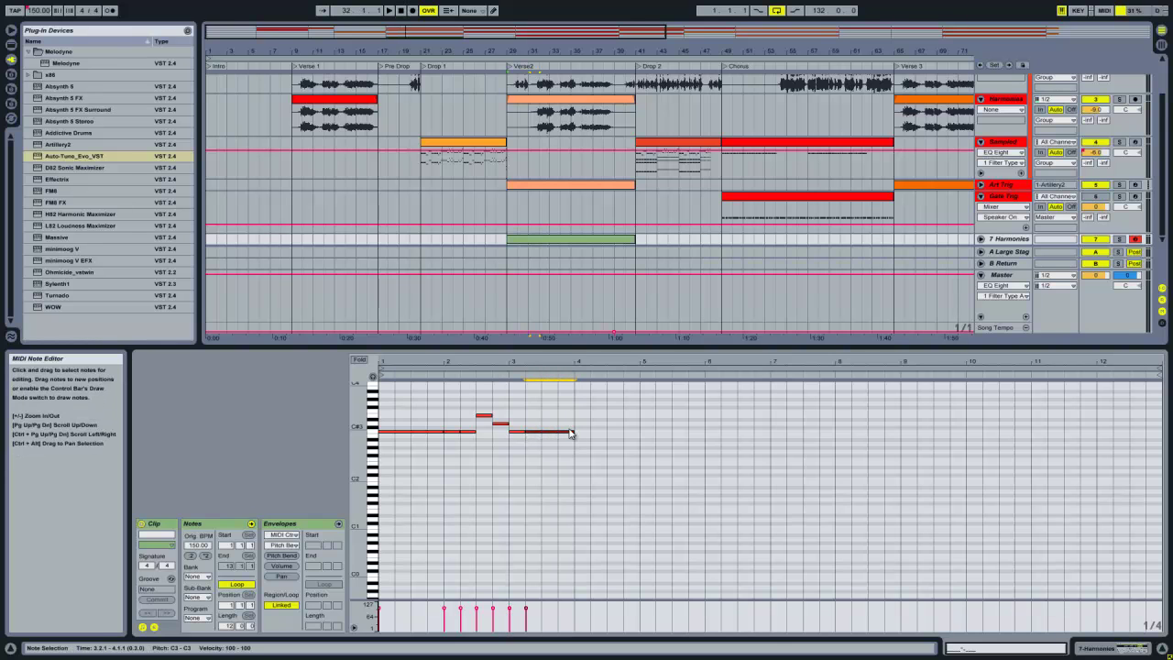
# Step: Solo the sampled Harmonies MIDI track and cue playback at the Verse2 locator
pyautogui.click(512, 67)
pyautogui.click(1116, 240)
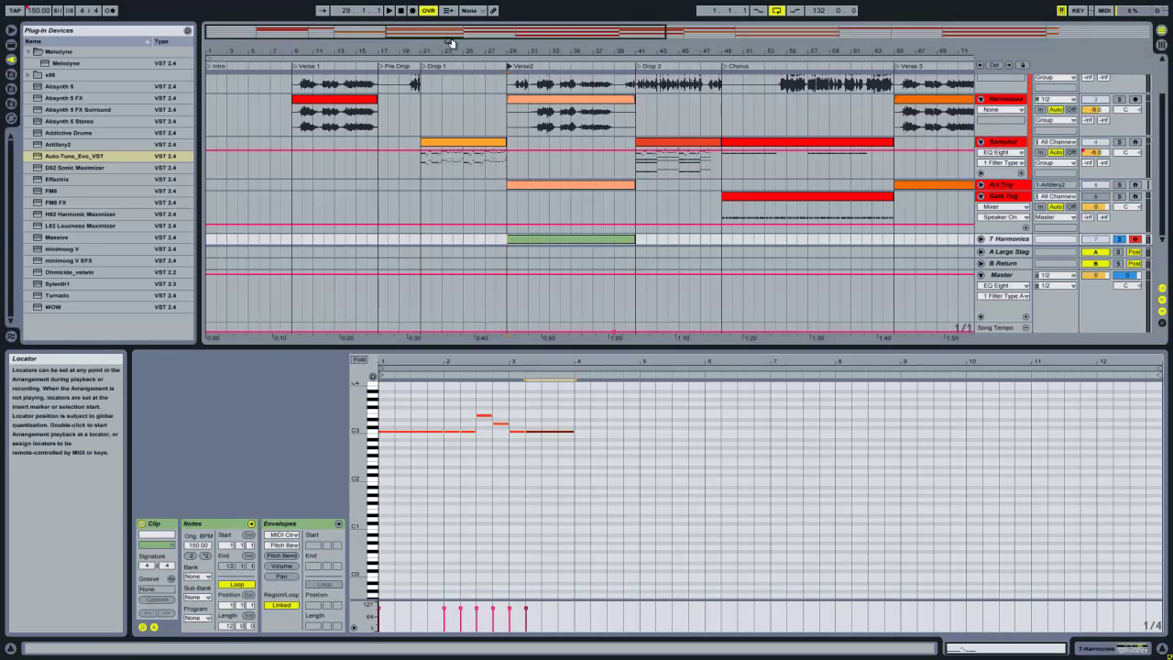